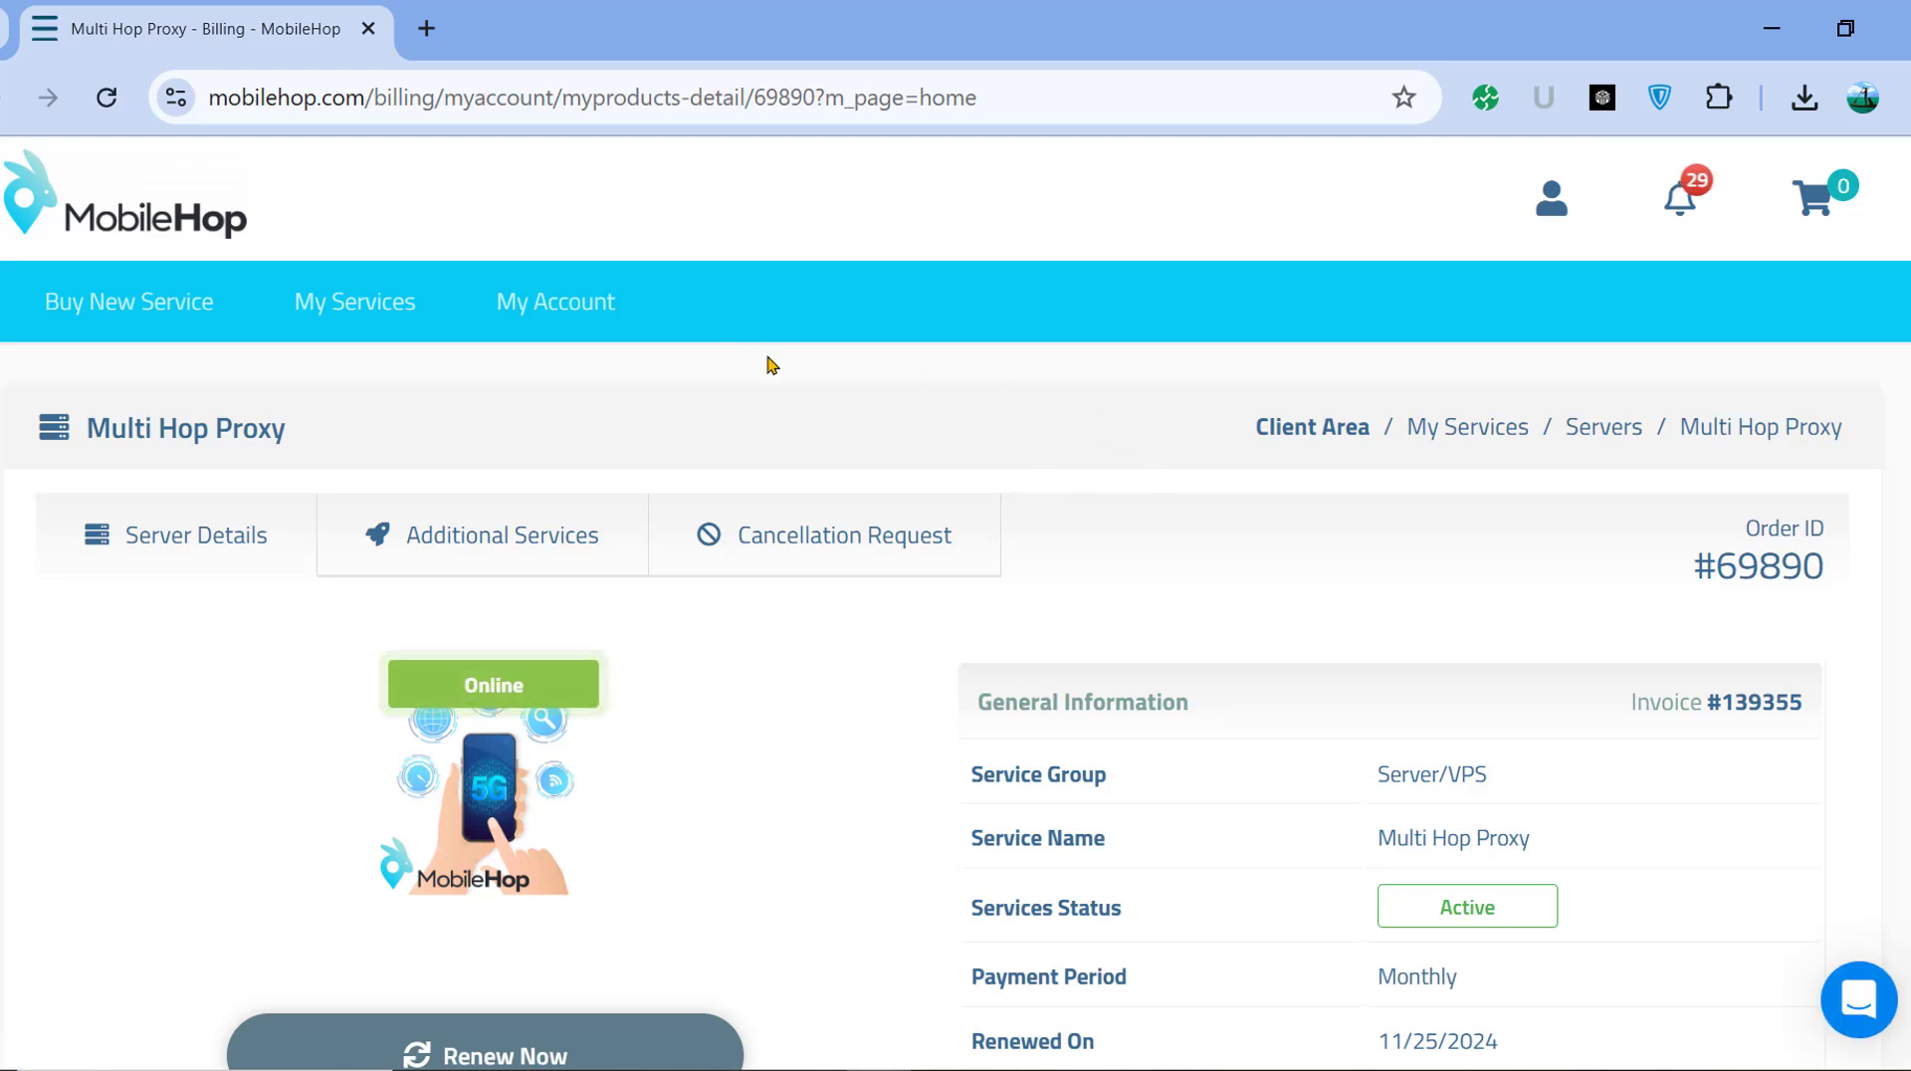
Locate the license key of the Multi Hop Proxy service and open its proxy details.
scroll(1020, 486, "down", 2)
scroll(1020, 485, "down", 5)
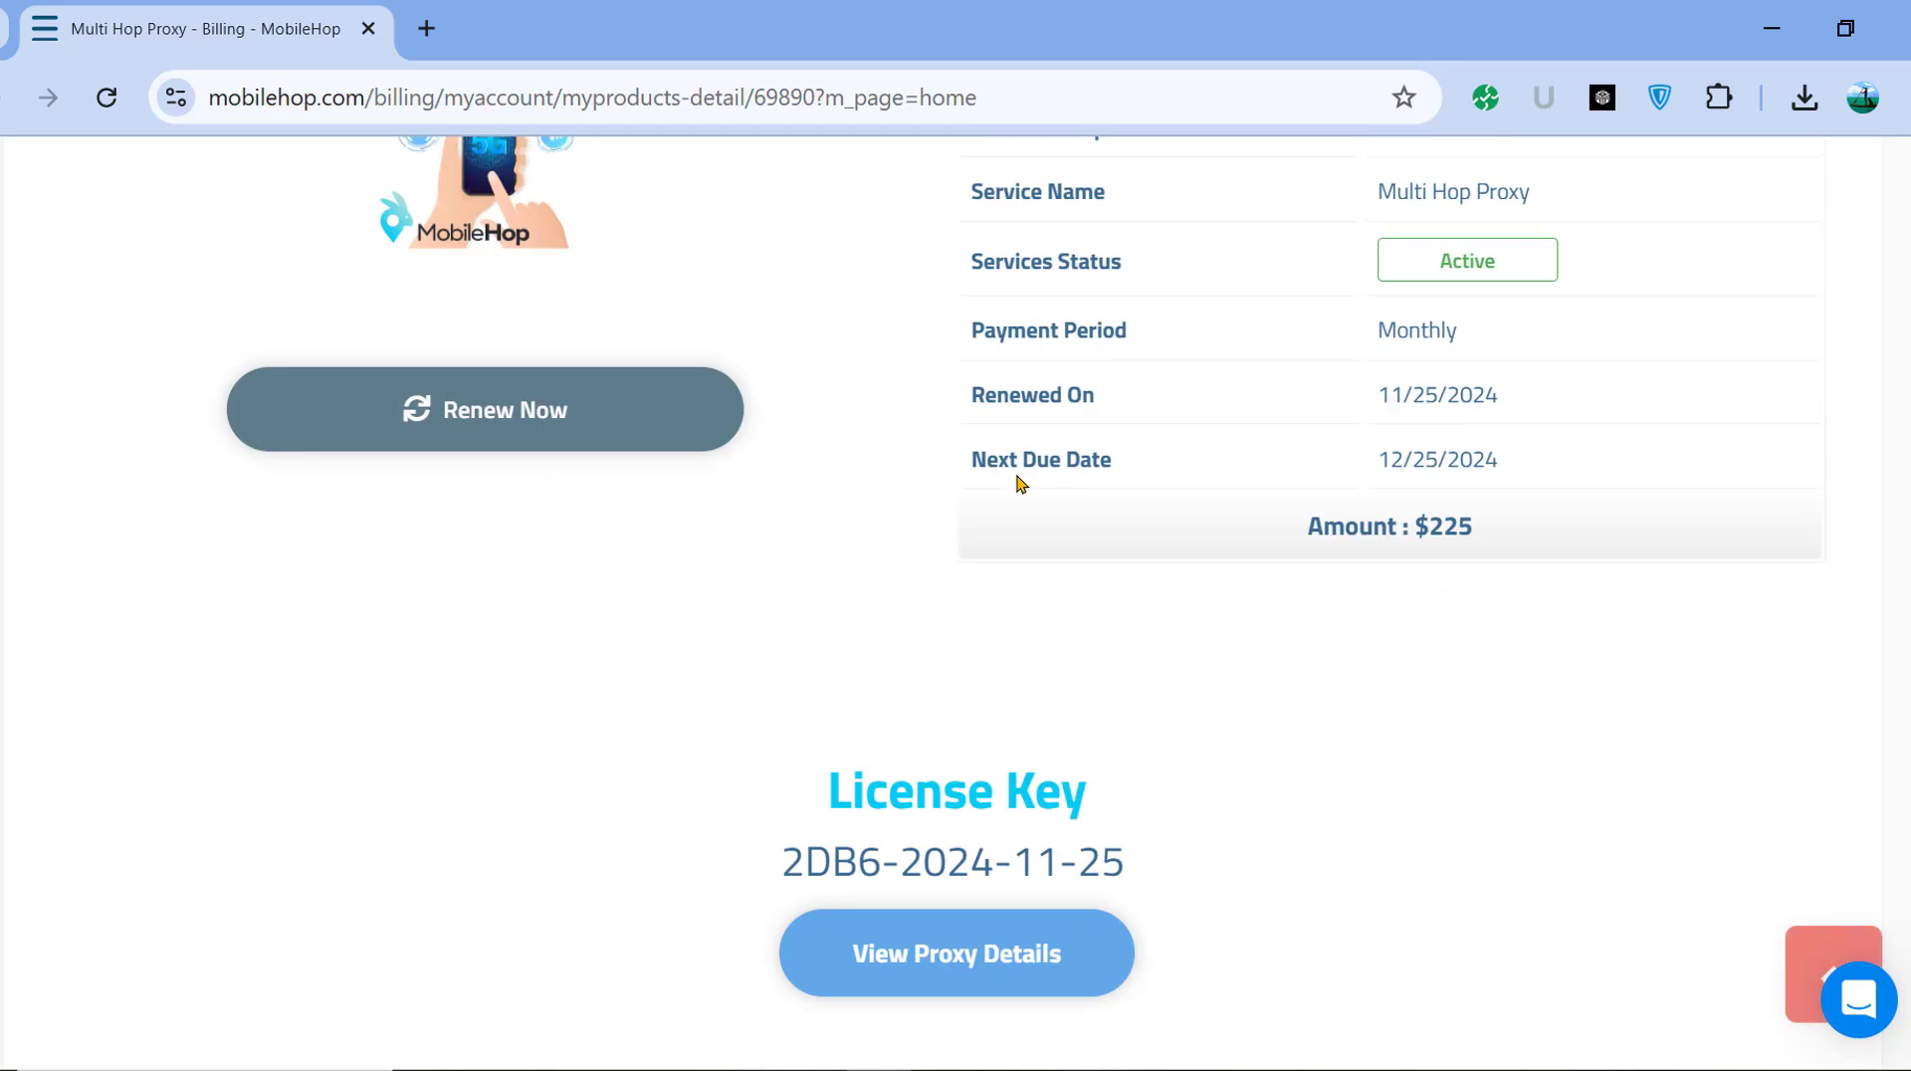
left_click_drag(824, 809, 1125, 866)
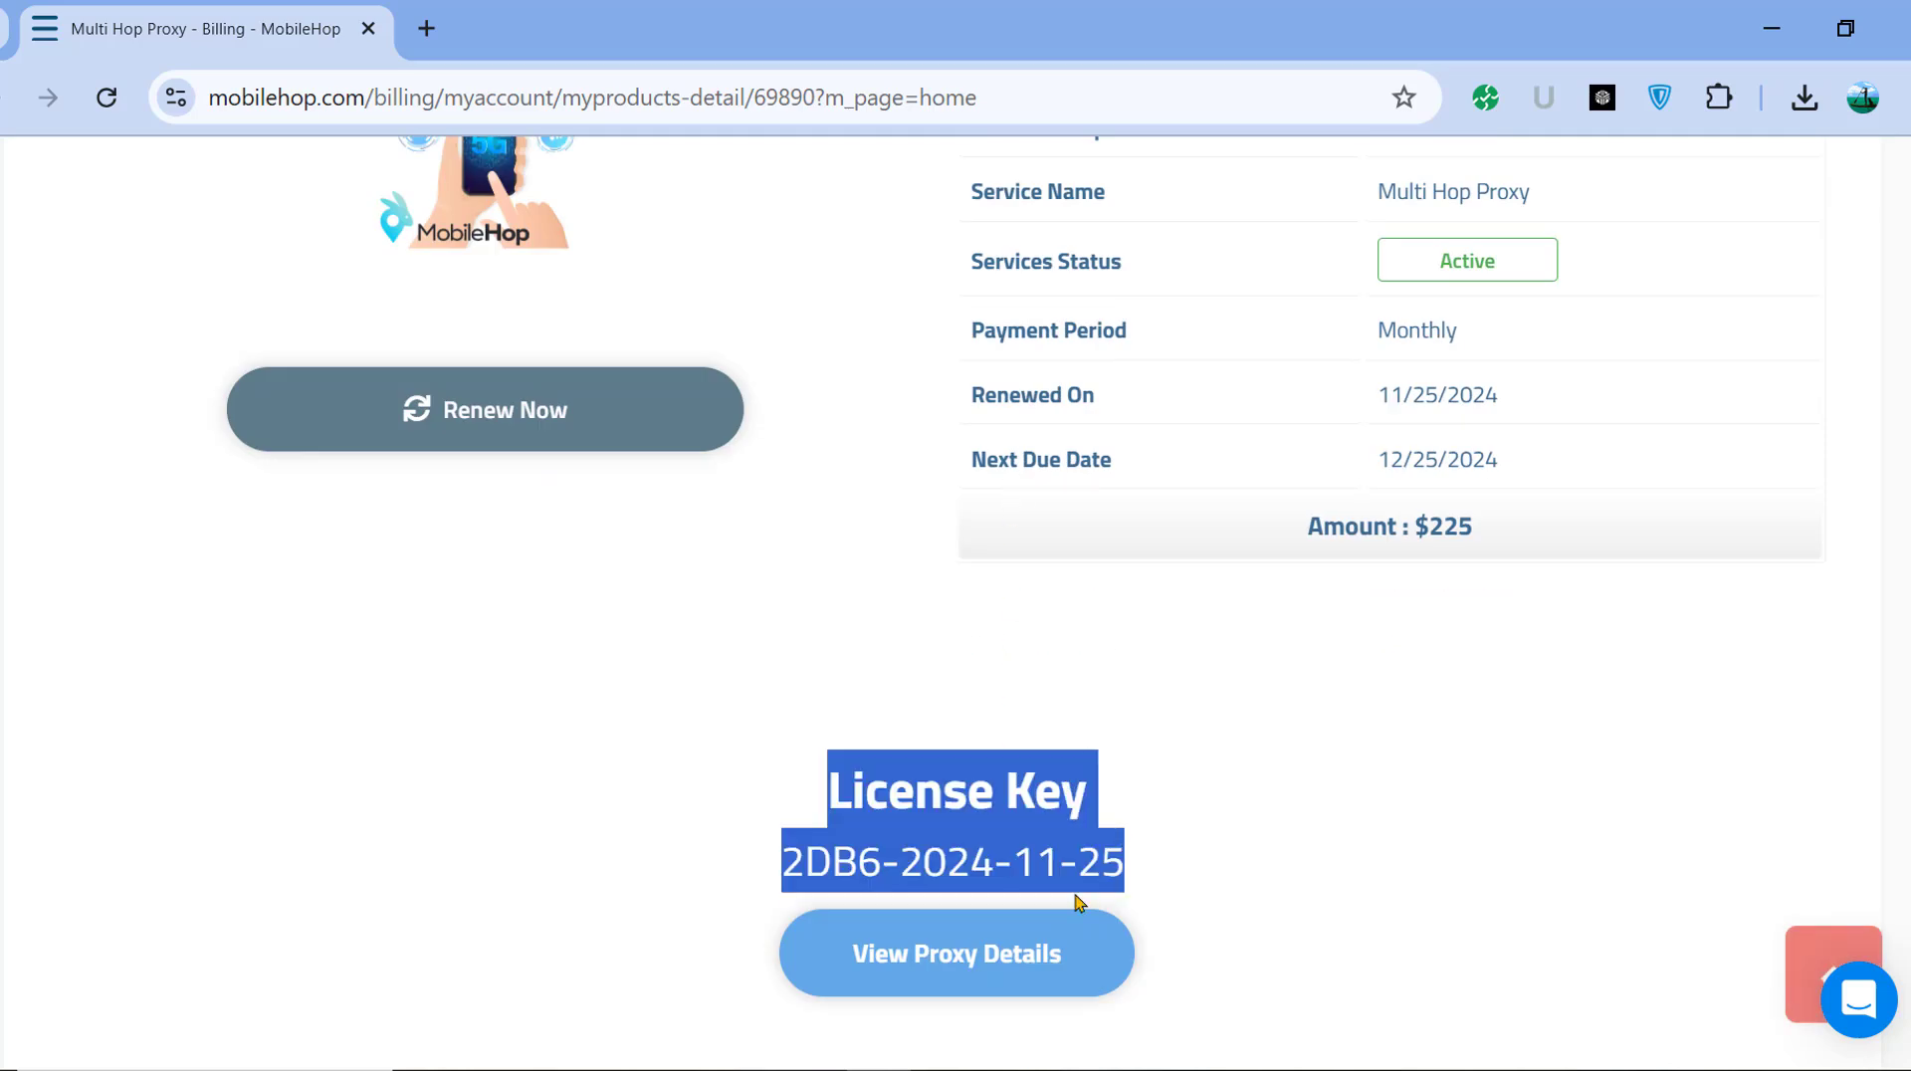
left_click(1083, 985)
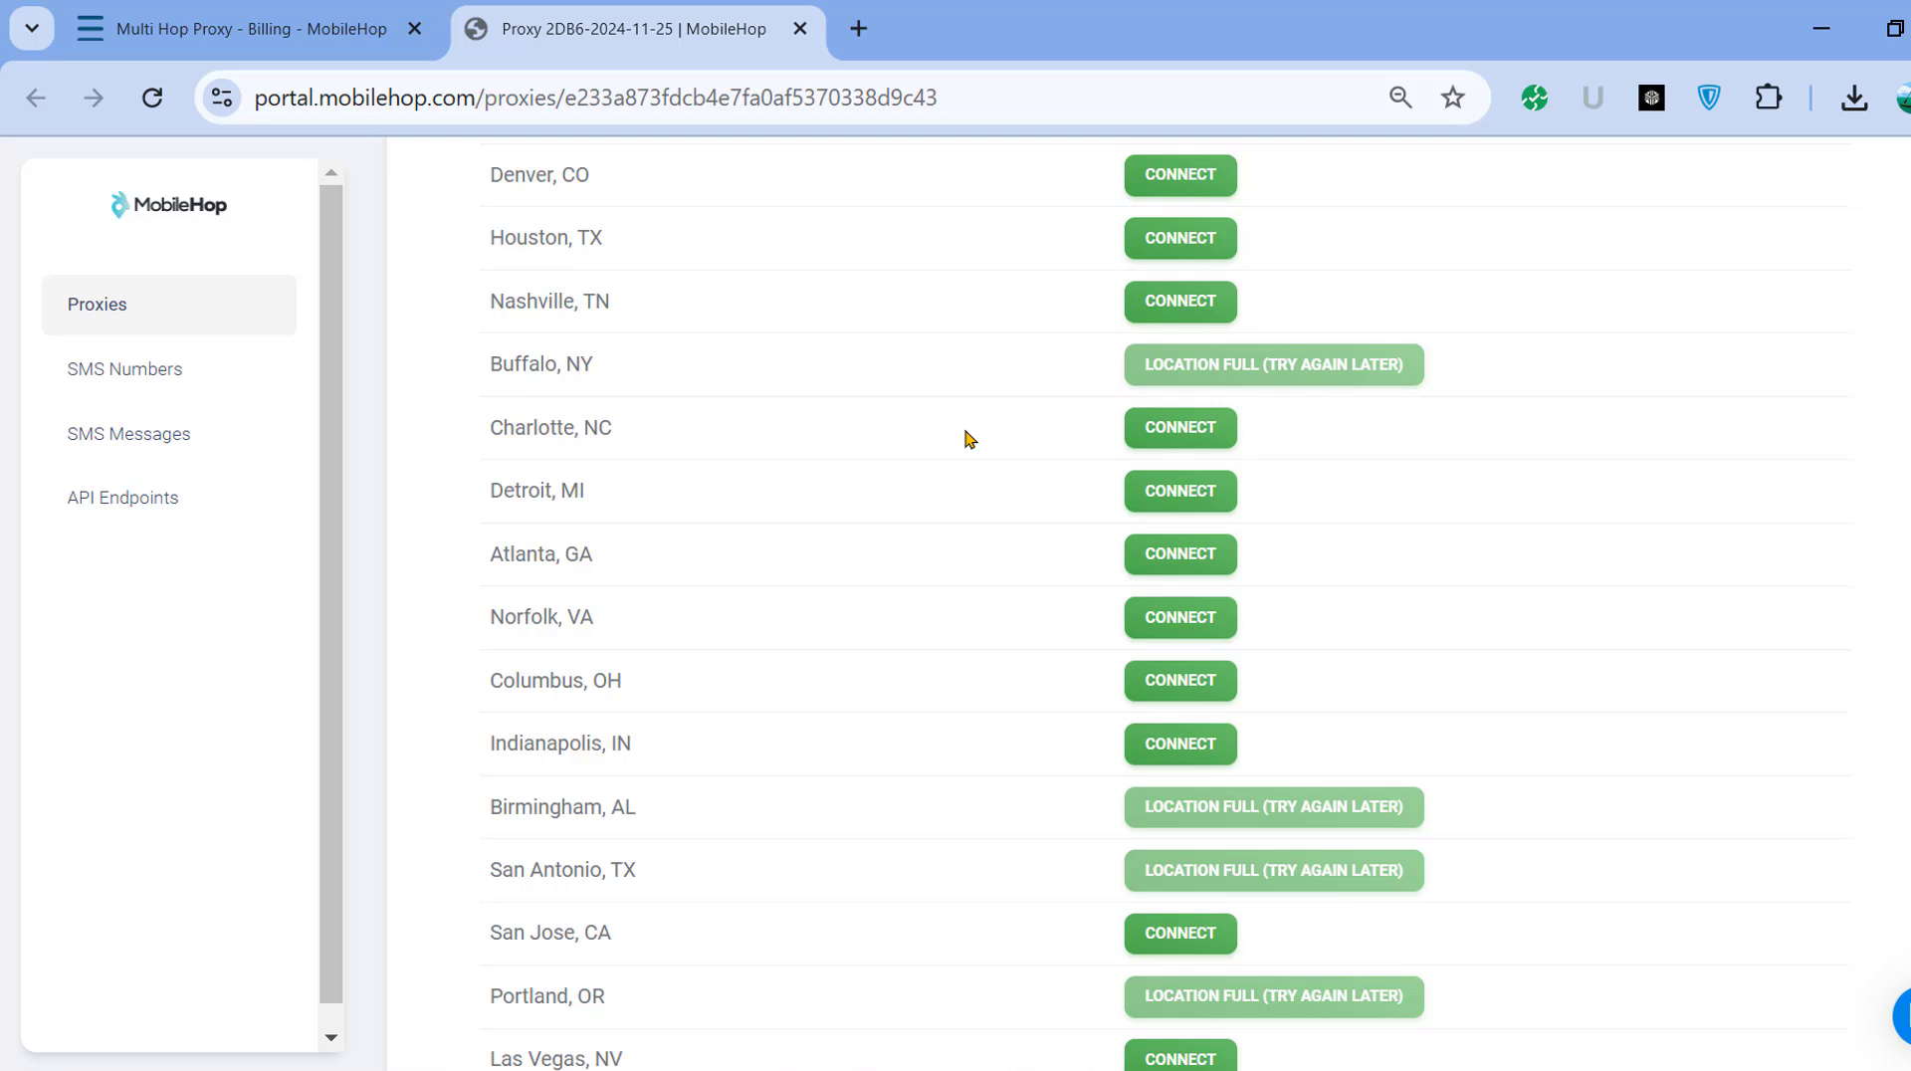
Connect the proxy to the Miami/Orlando, FL location and display its HTTP / SOCKS5 Proxy connection details.
scroll(965, 439, "up", 6)
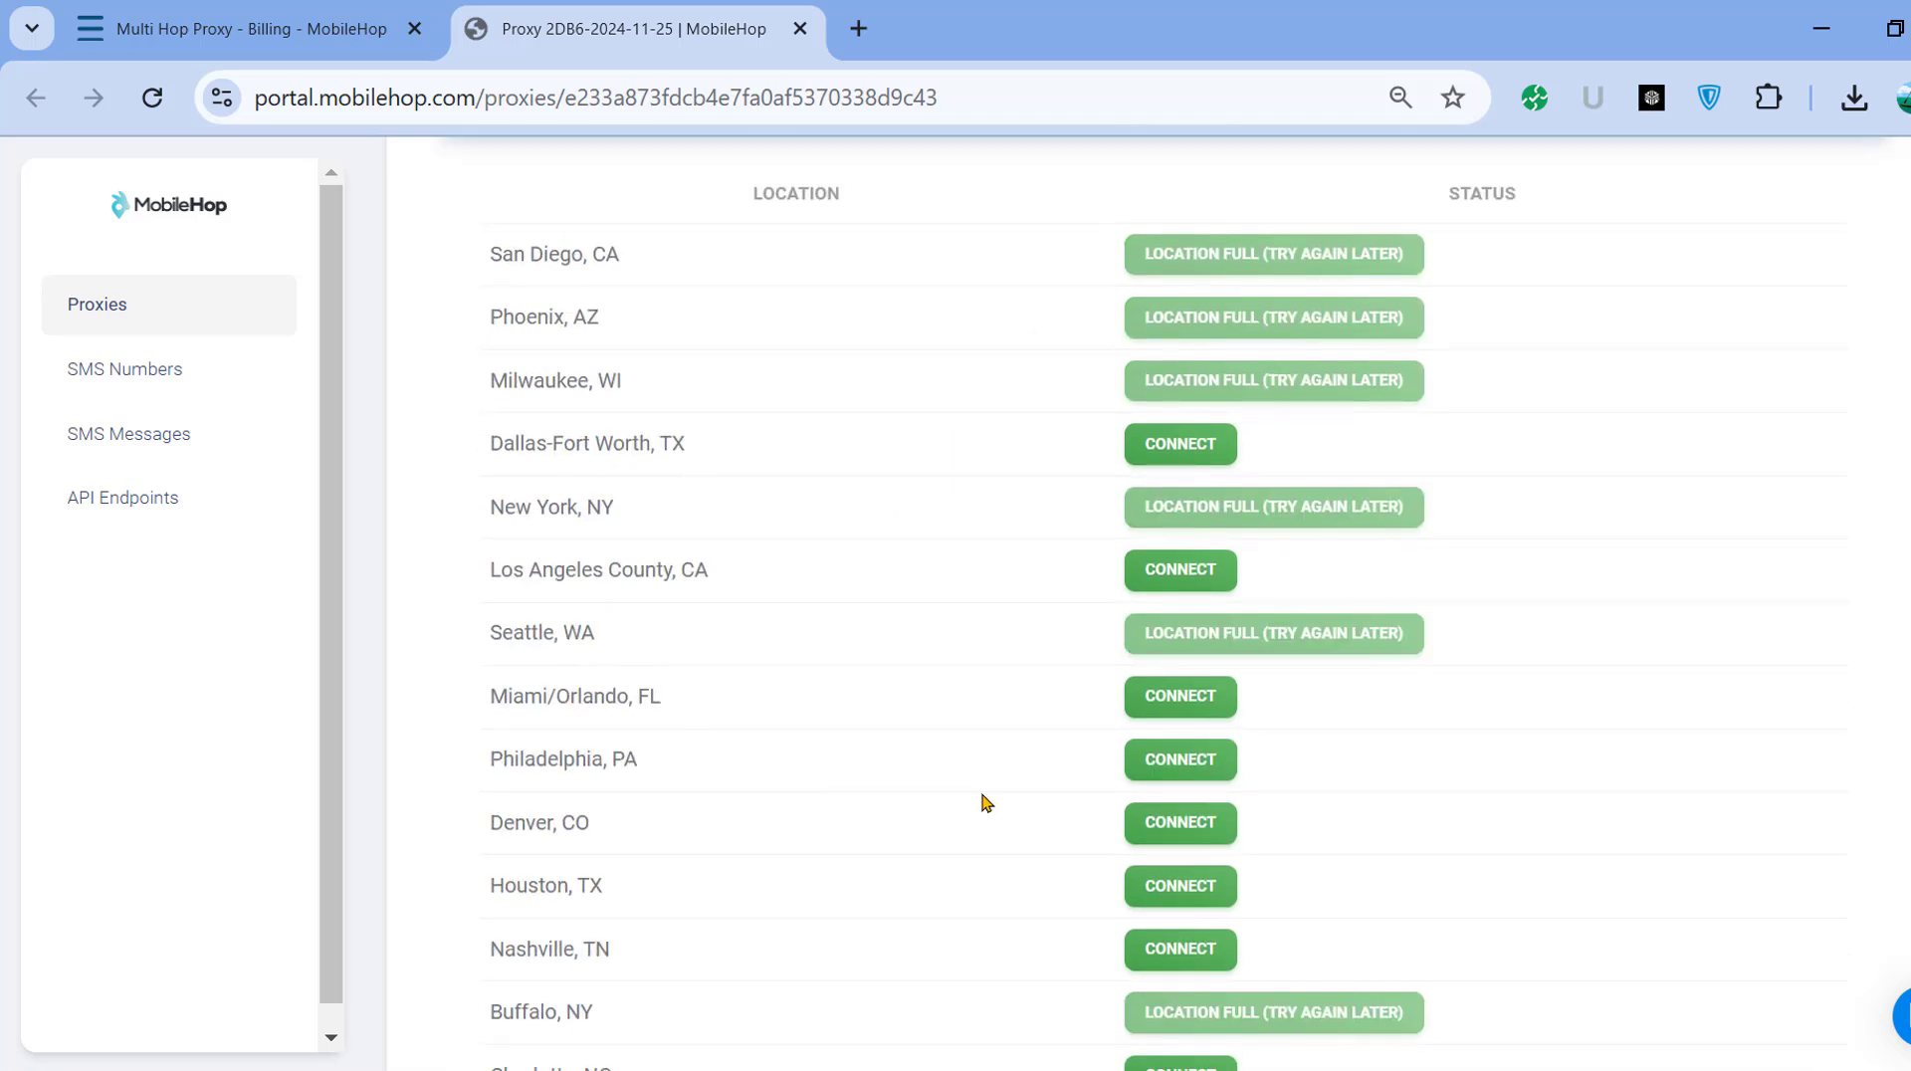
left_click(1157, 700)
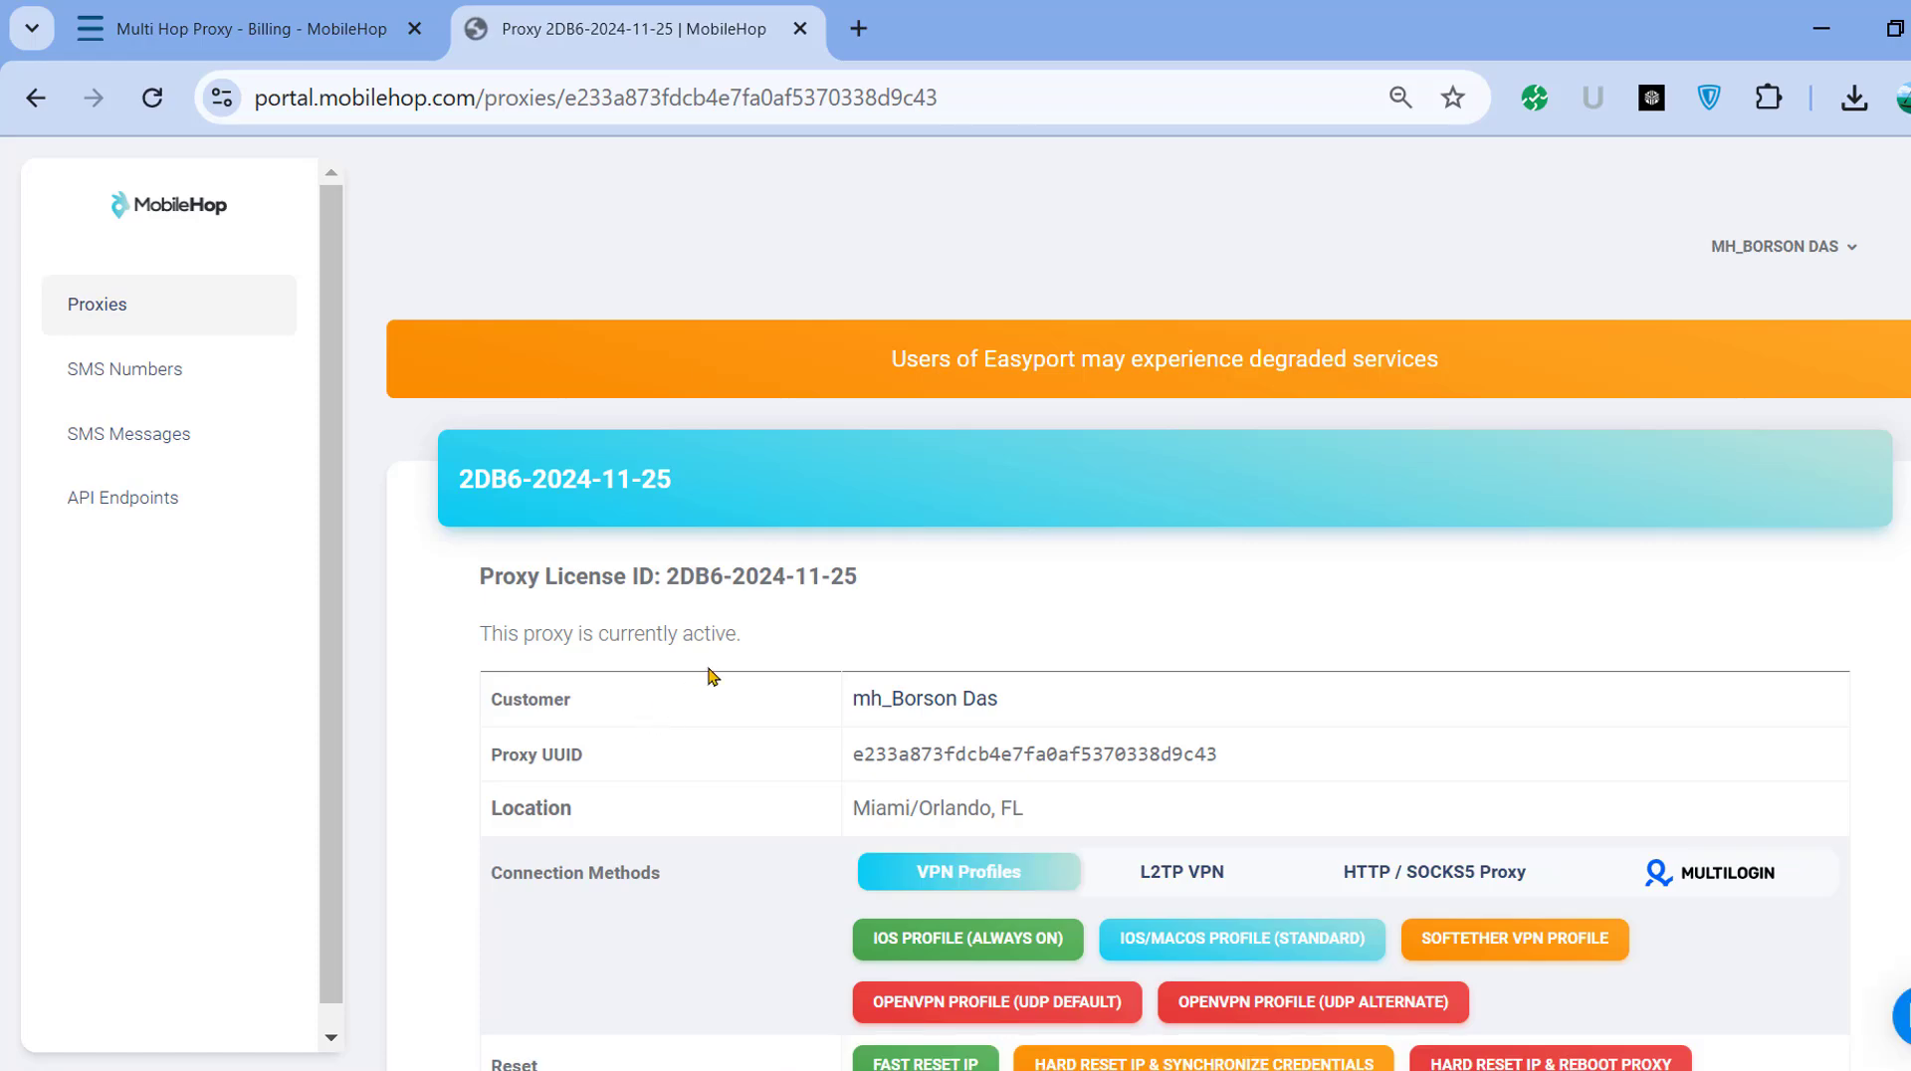
scroll(715, 673, "down", 3)
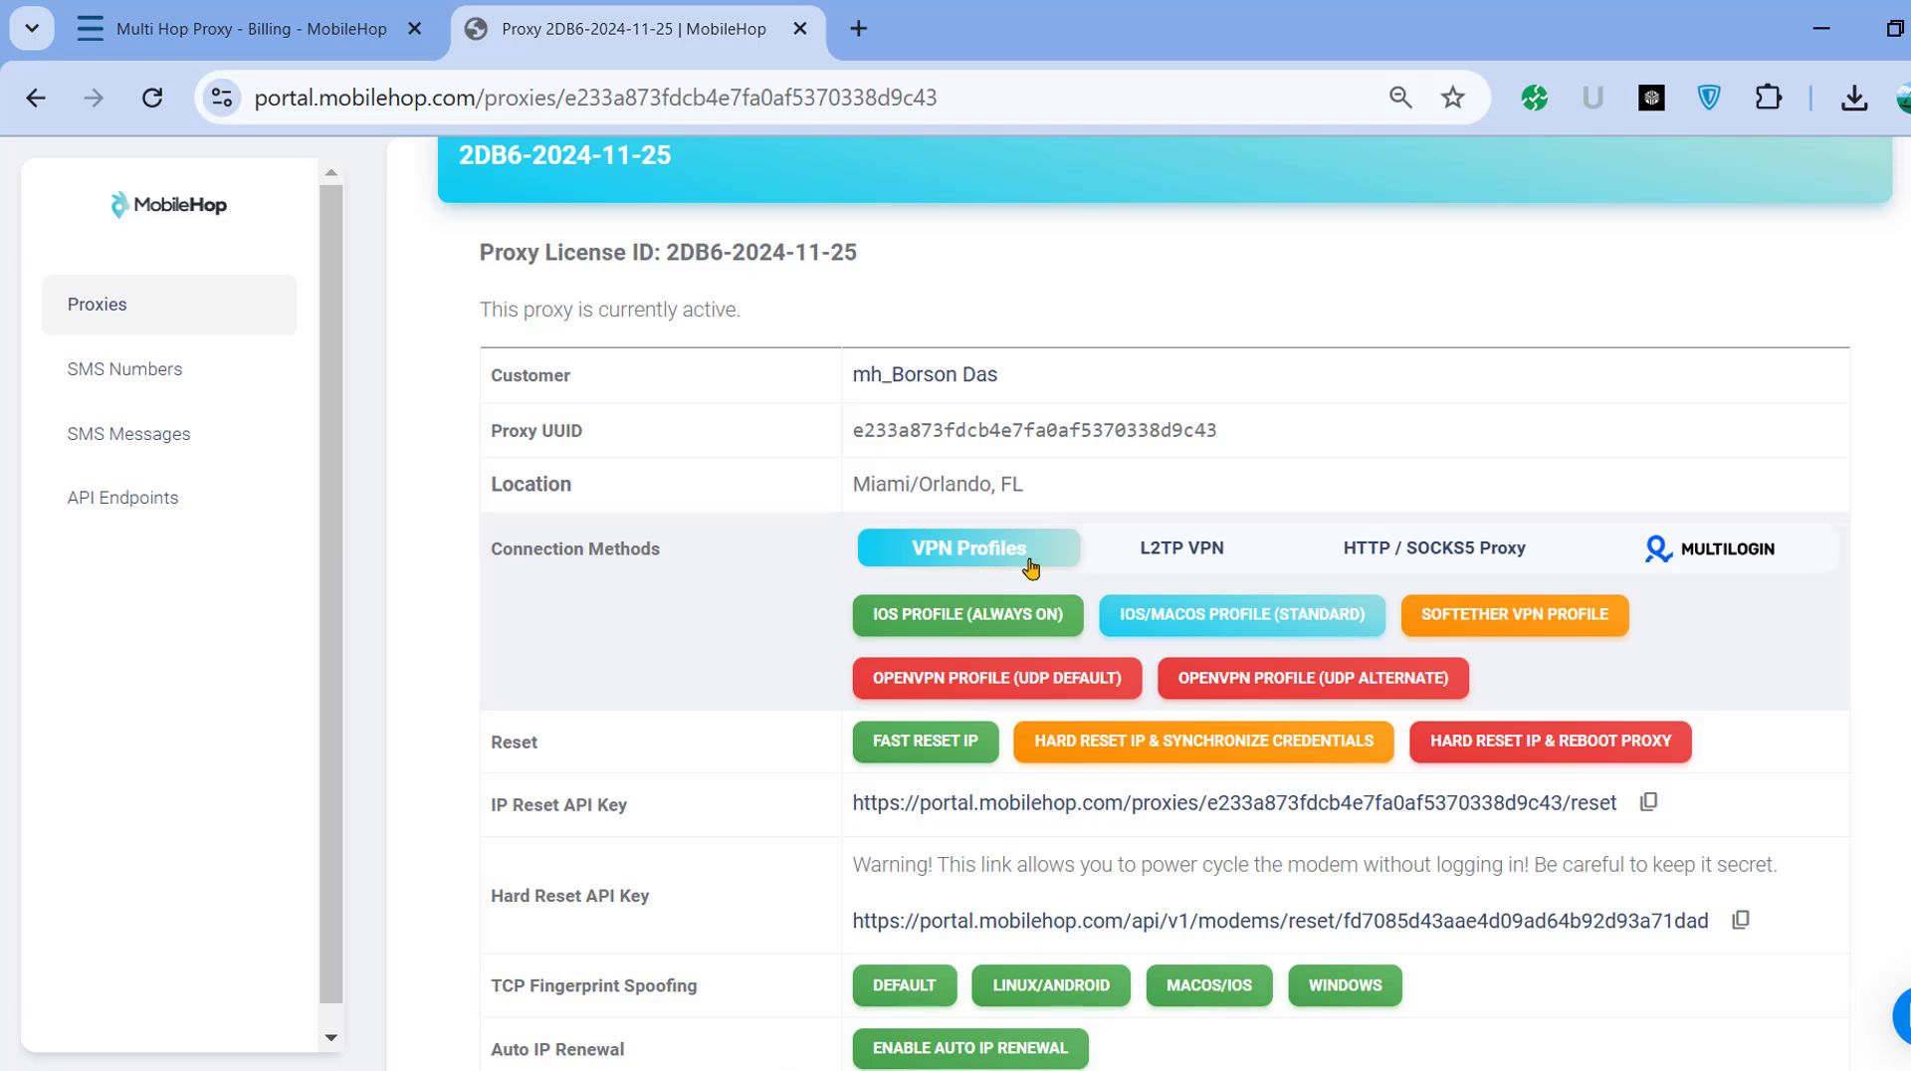
left_click(1205, 563)
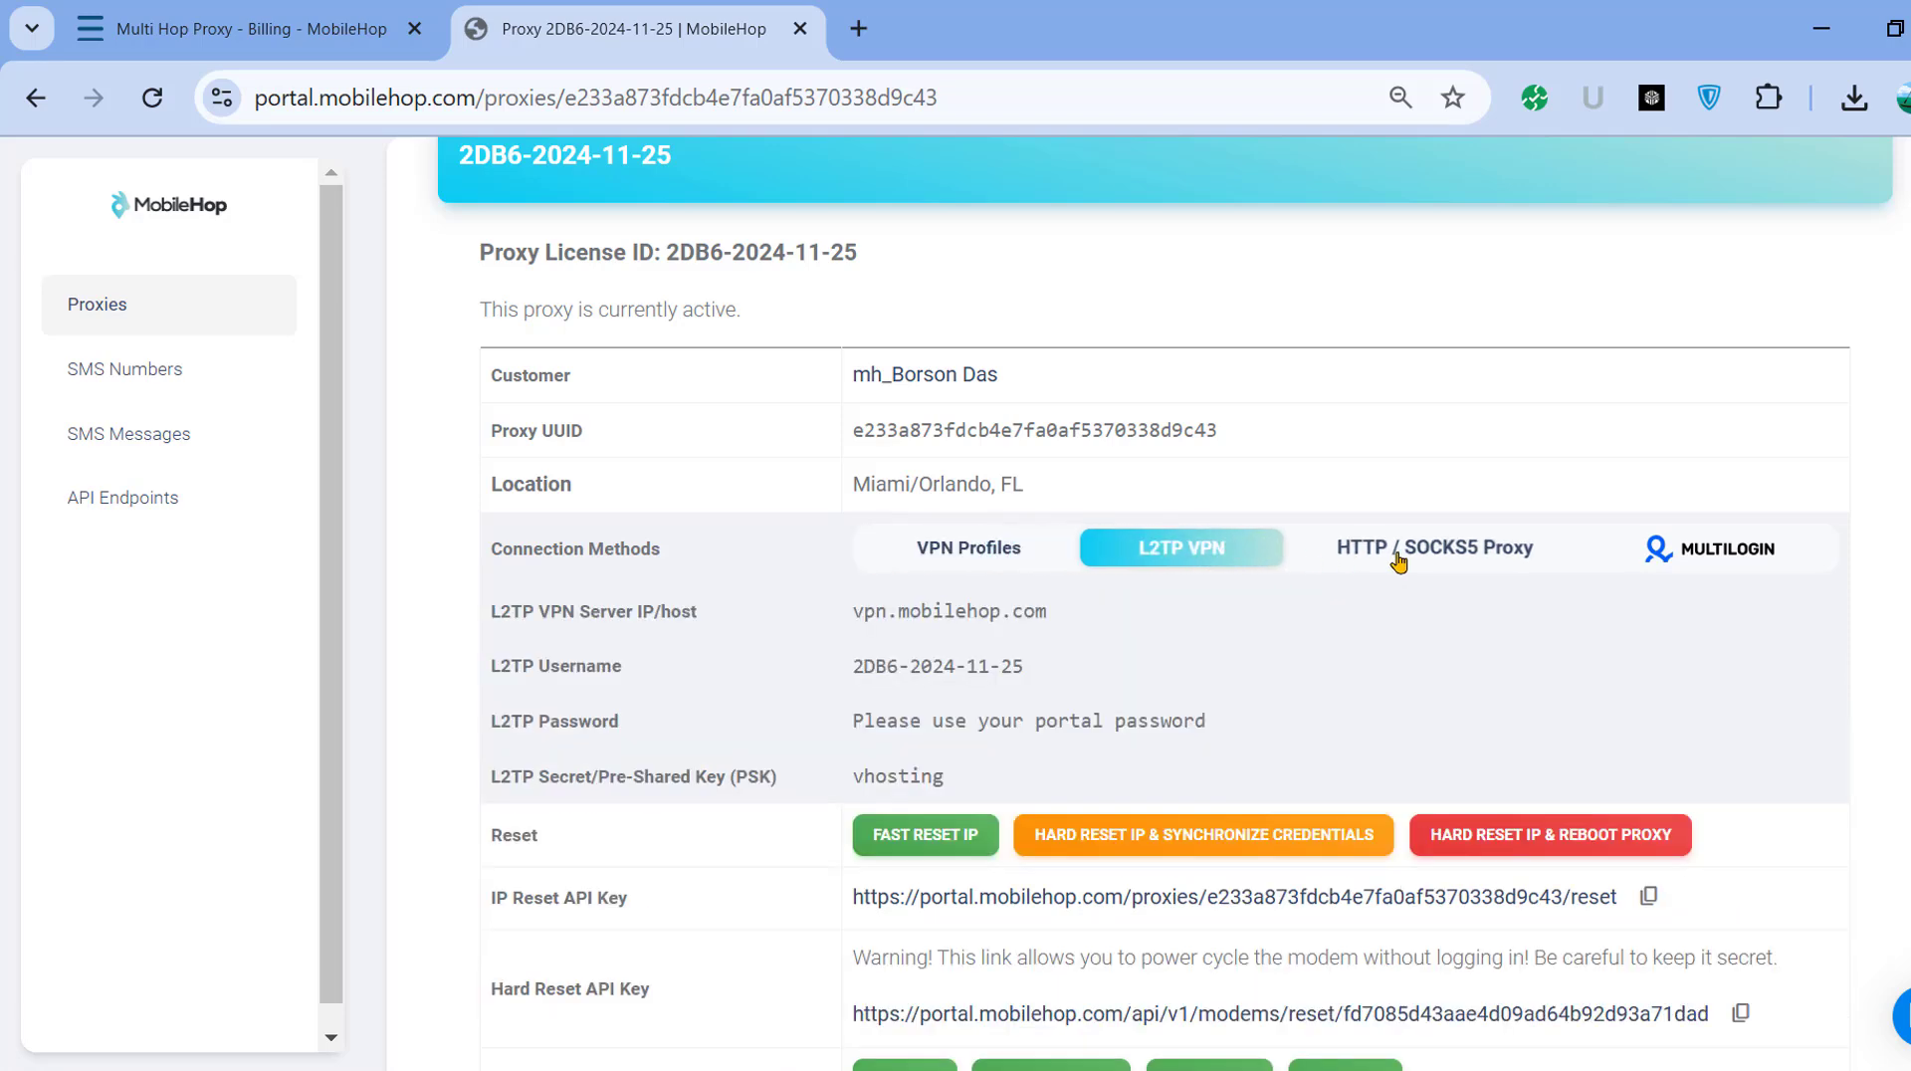
left_click(1341, 563)
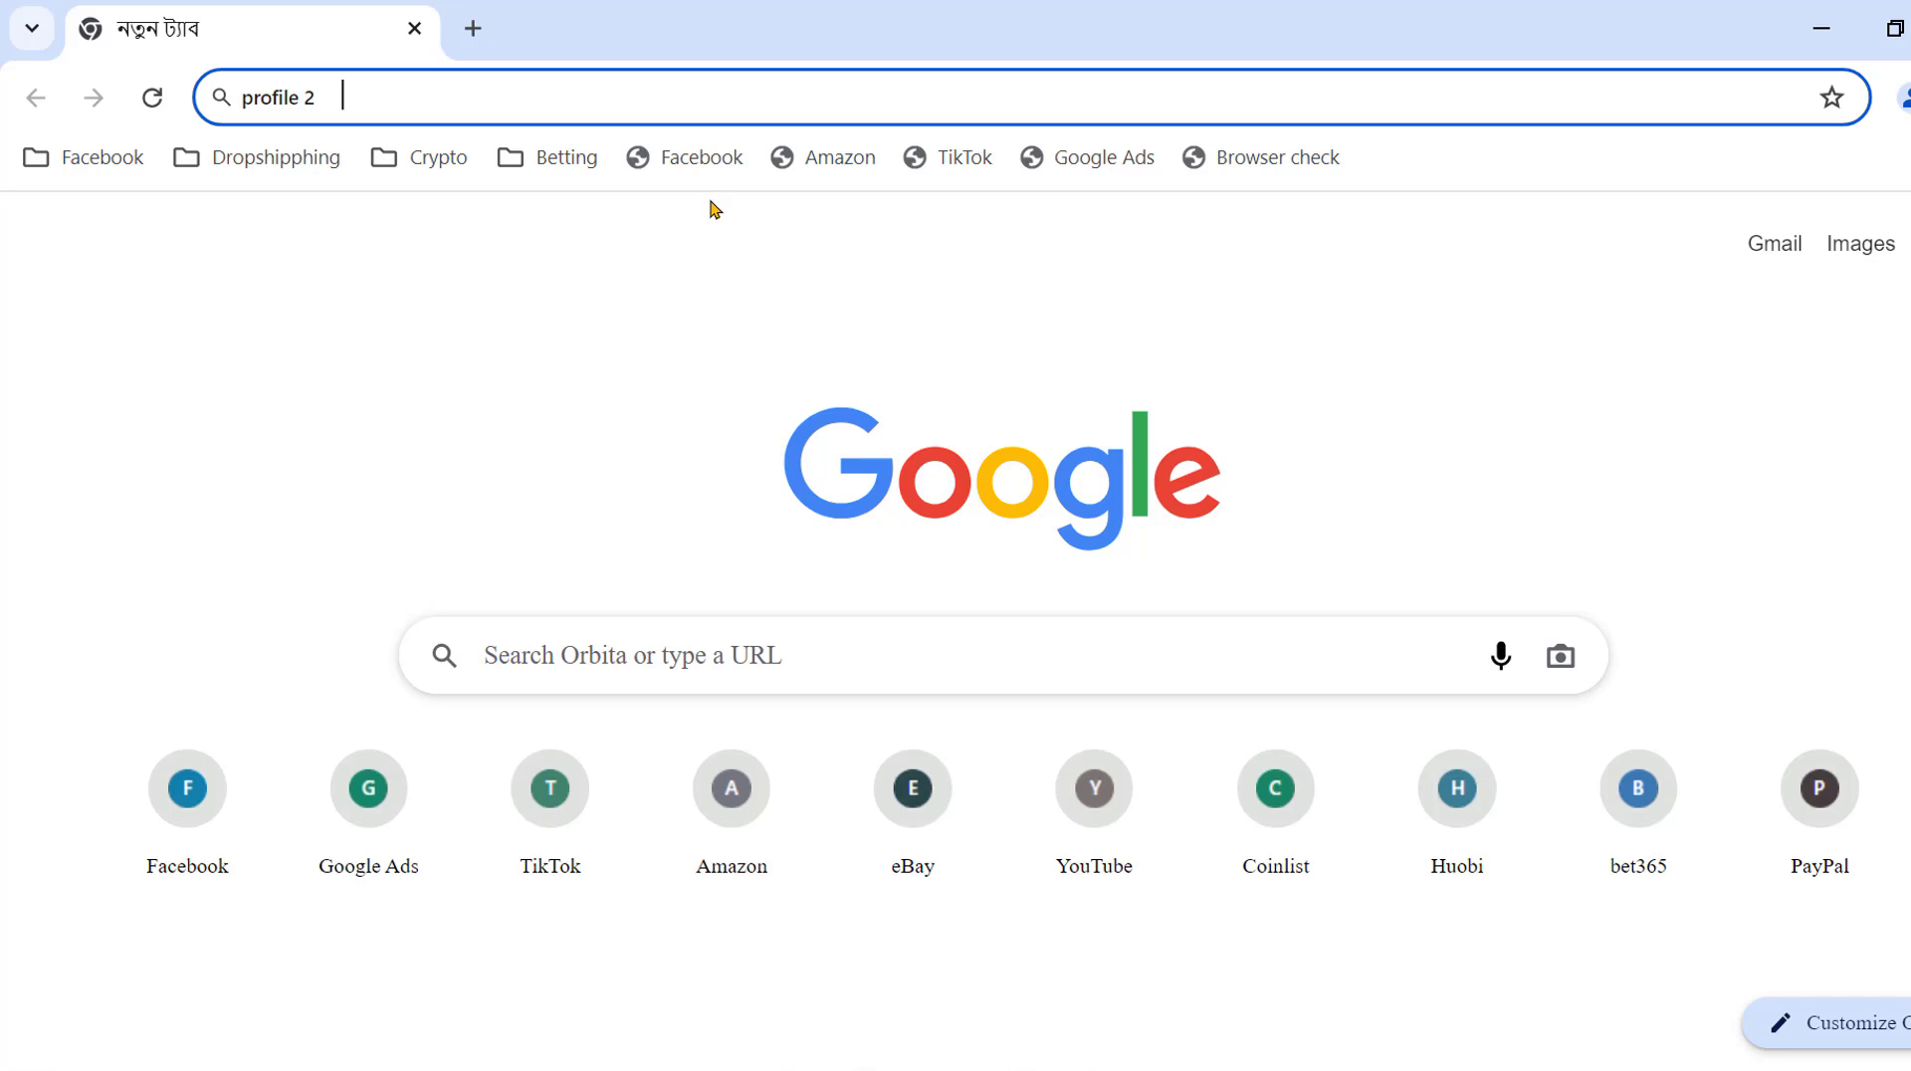
In the profile 2 browser, search for Proxy SwitchyOmega and add the extension from the Chrome Web Store.
type("Proxy SwitchyOmega")
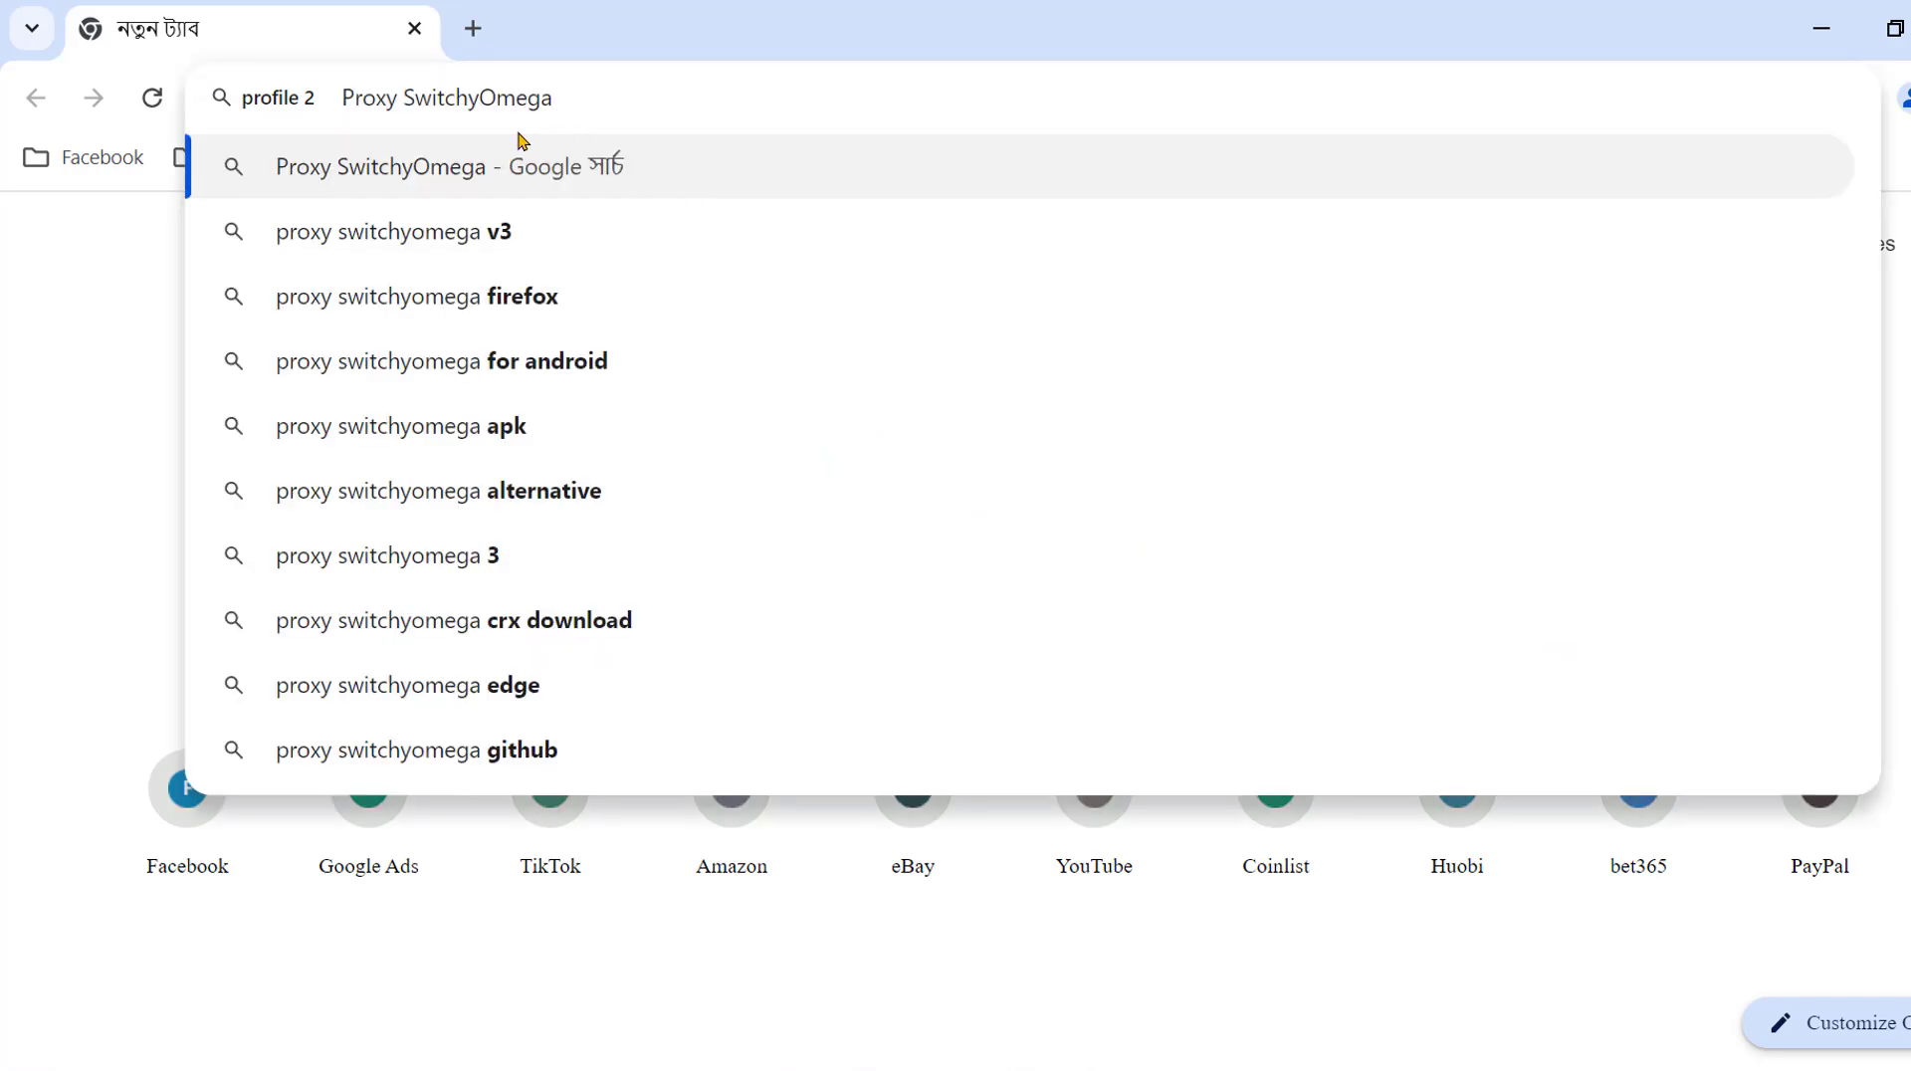
key("Return")
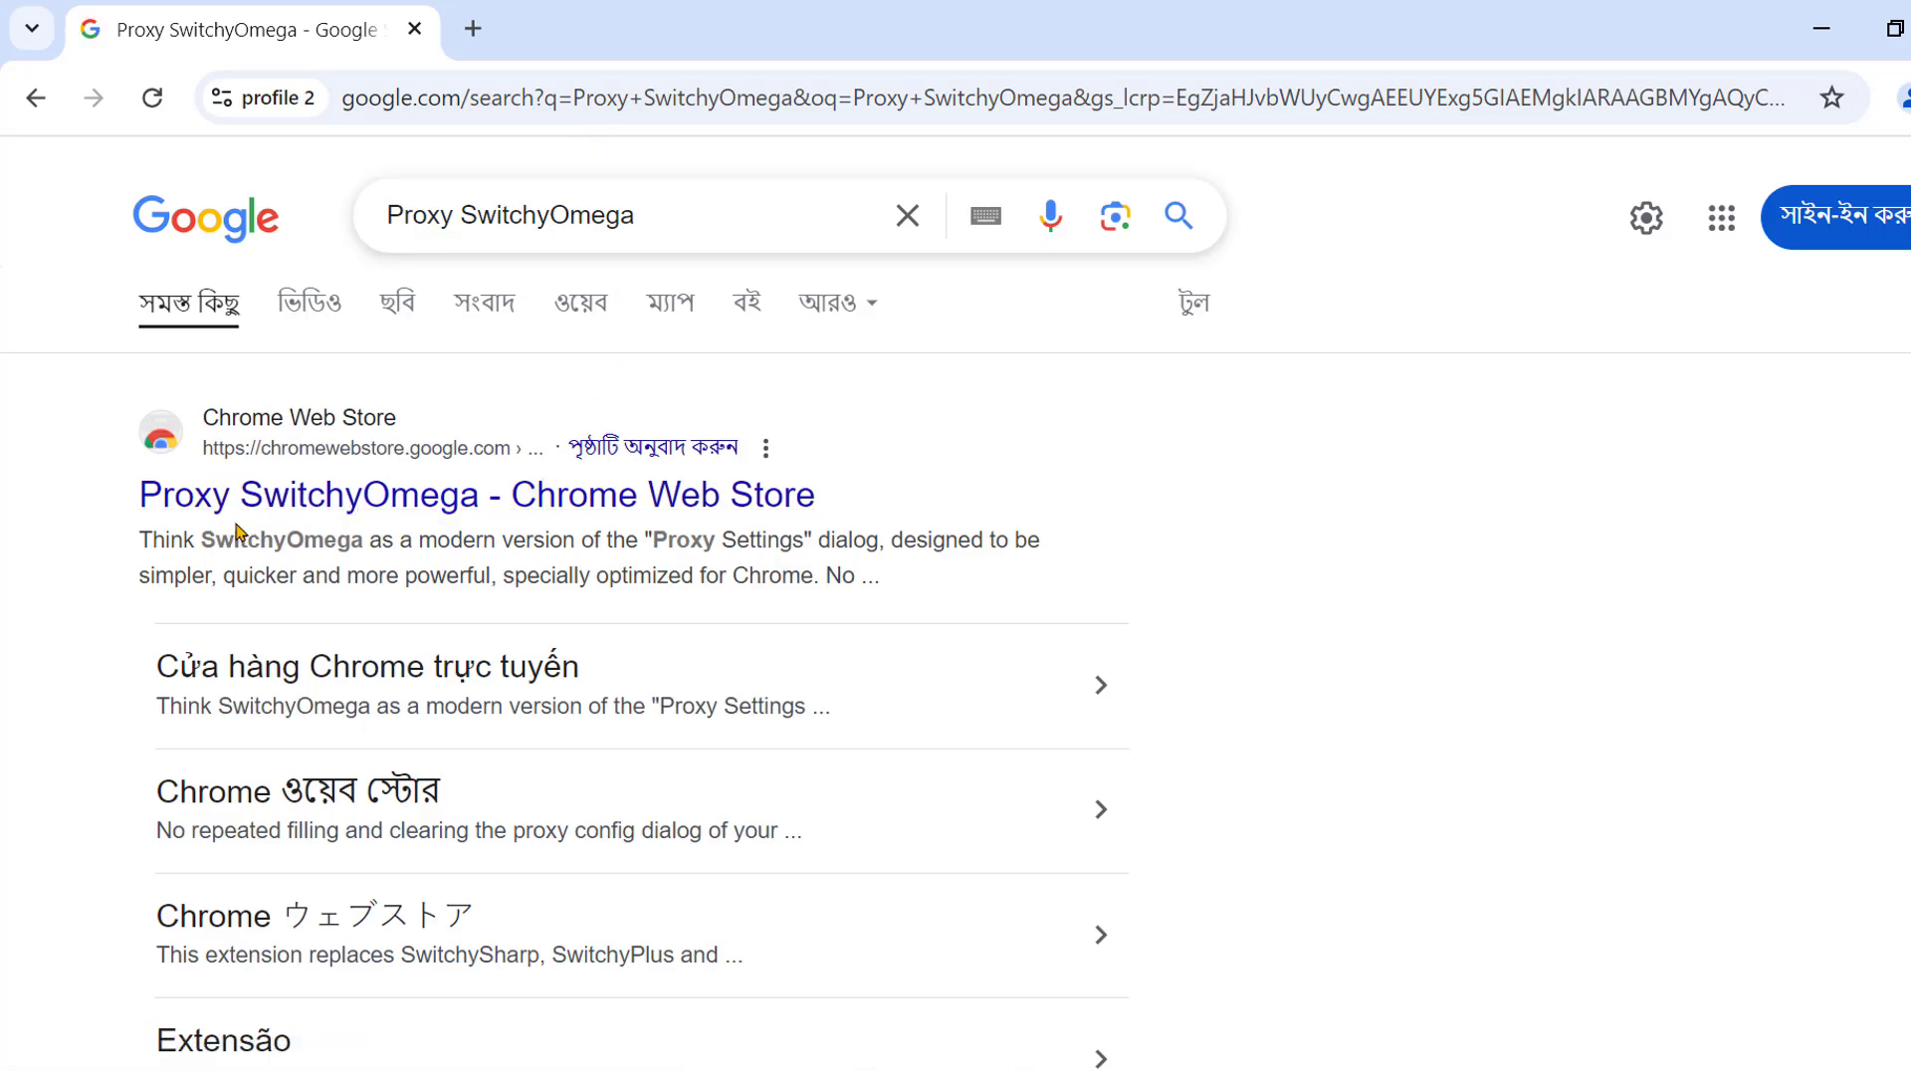
left_click(343, 514)
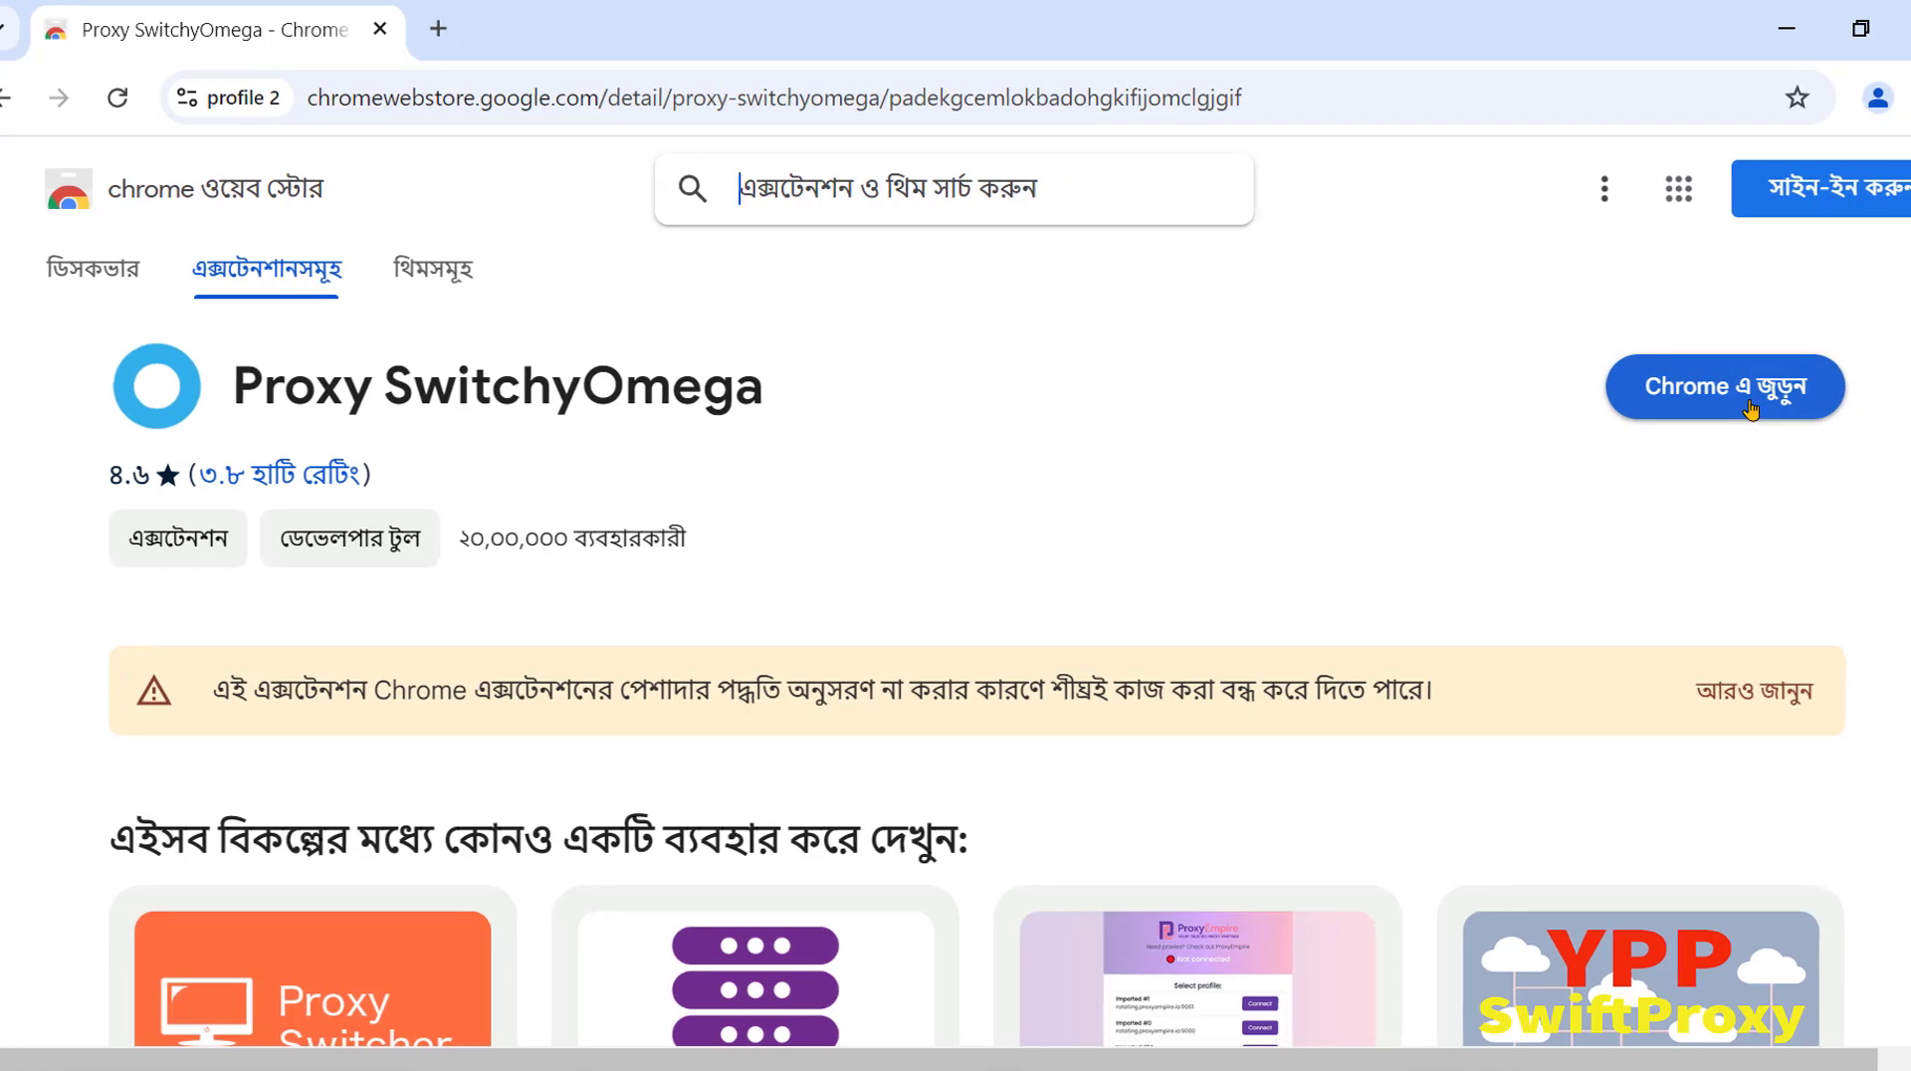
left_click(1737, 406)
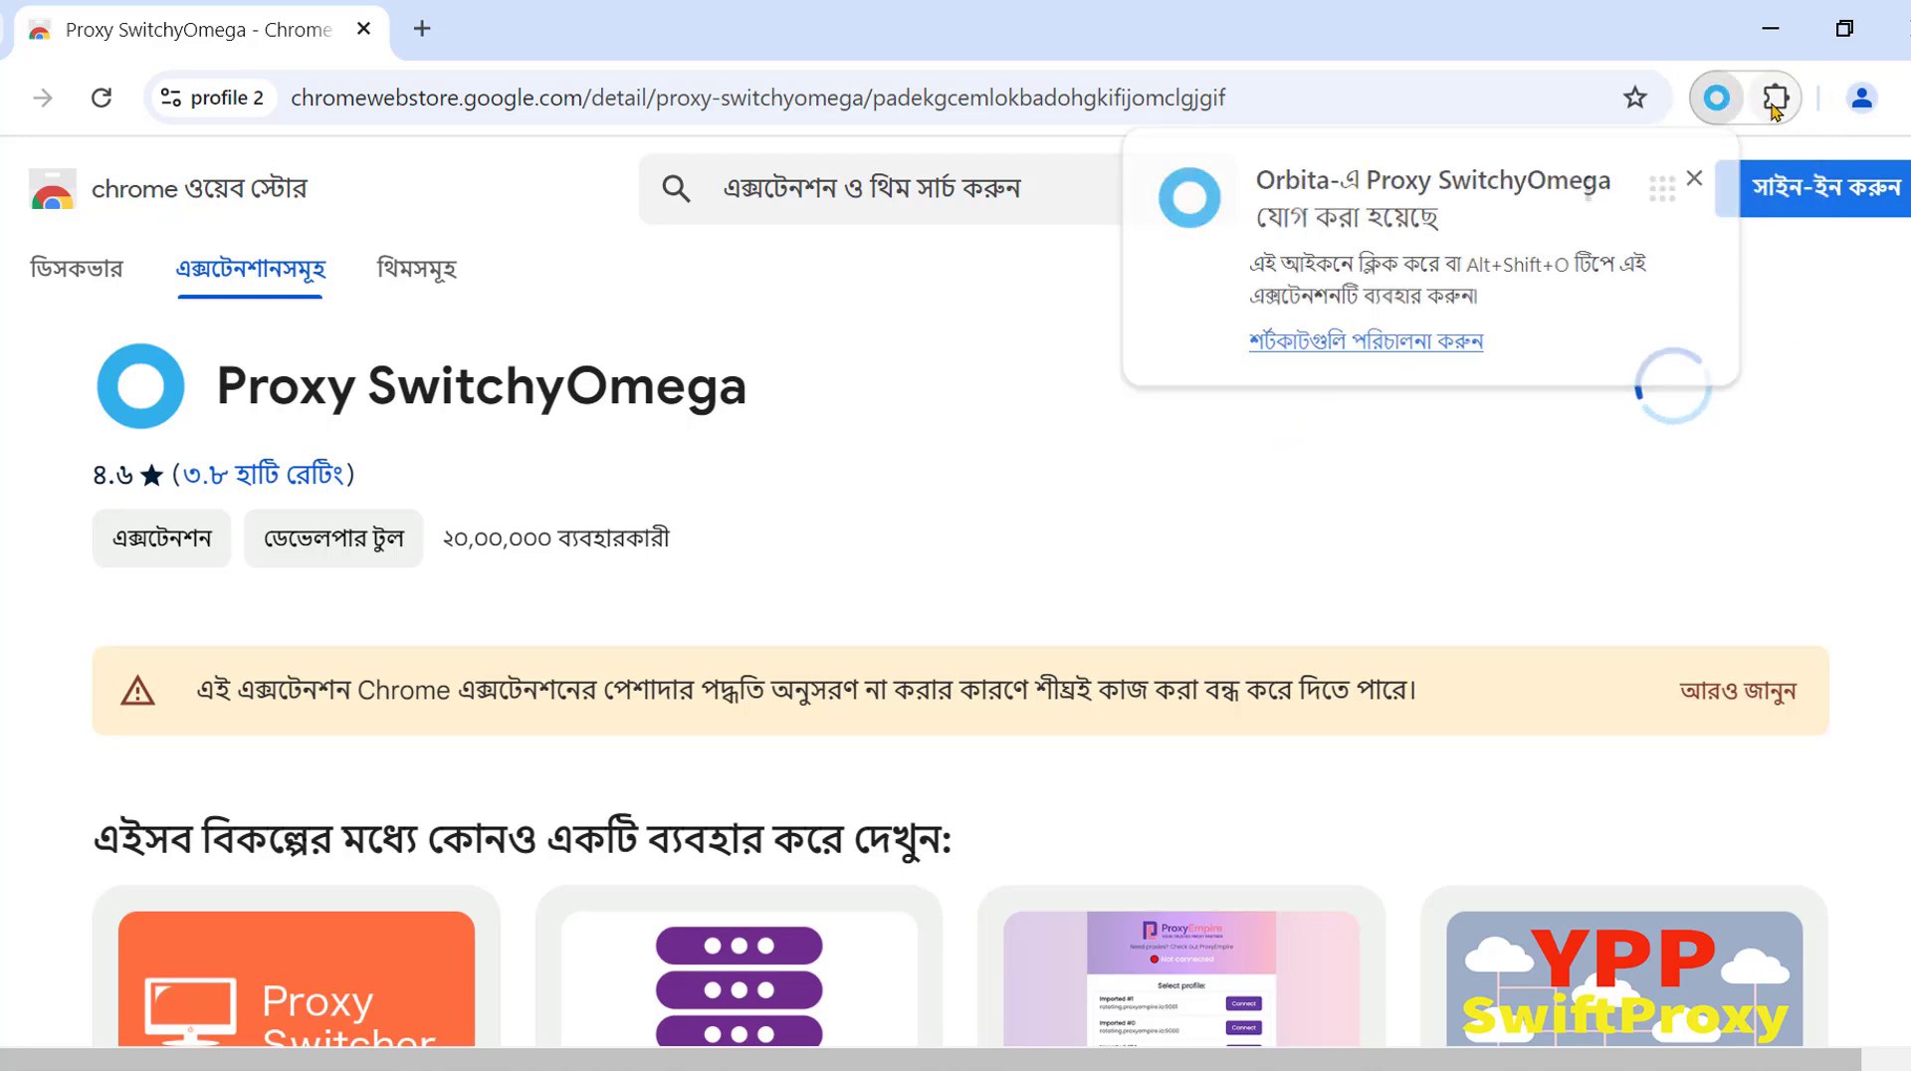
Pin the Proxy SwitchyOmega extension and bring up its options page.
left_click(1775, 97)
left_click(1662, 348)
left_click(1717, 98)
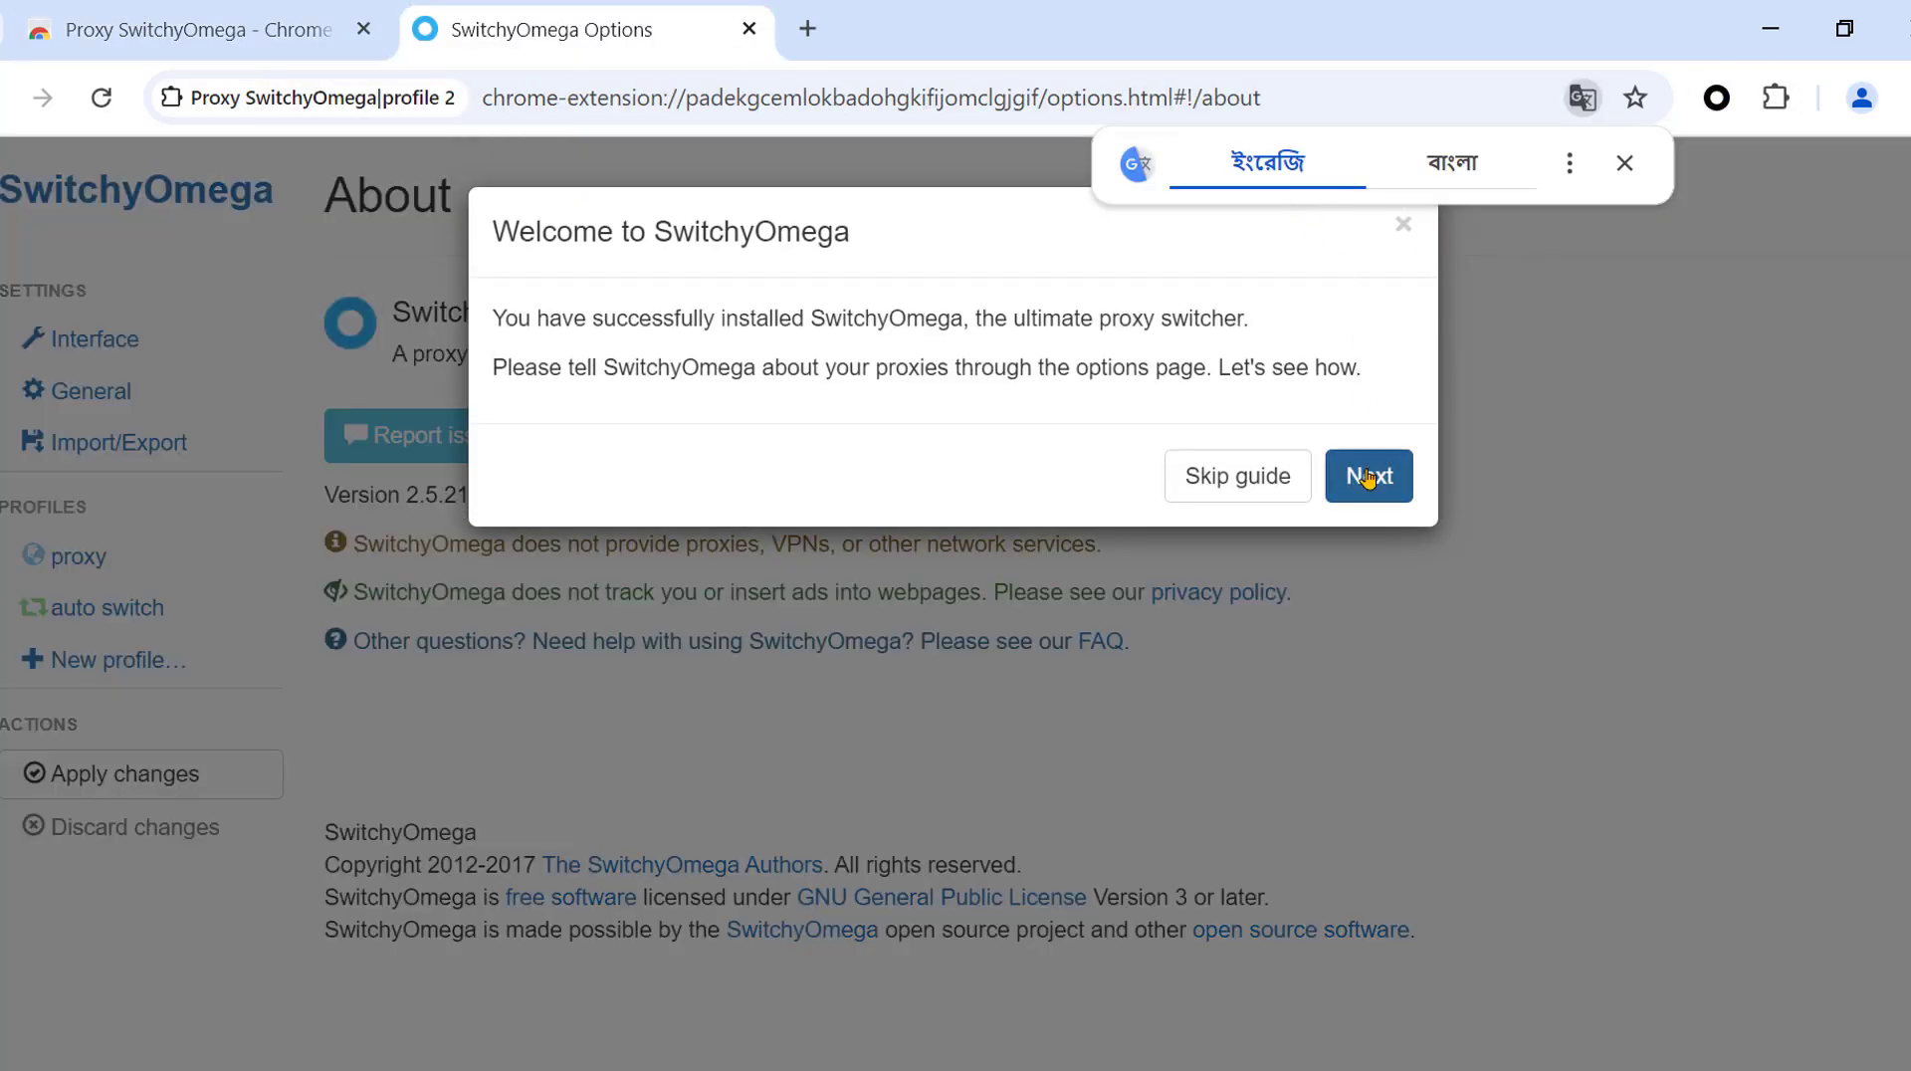
Go through the SwitchyOmega welcome guide to its end, leaving the proxy profile's settings open.
left_click(1368, 478)
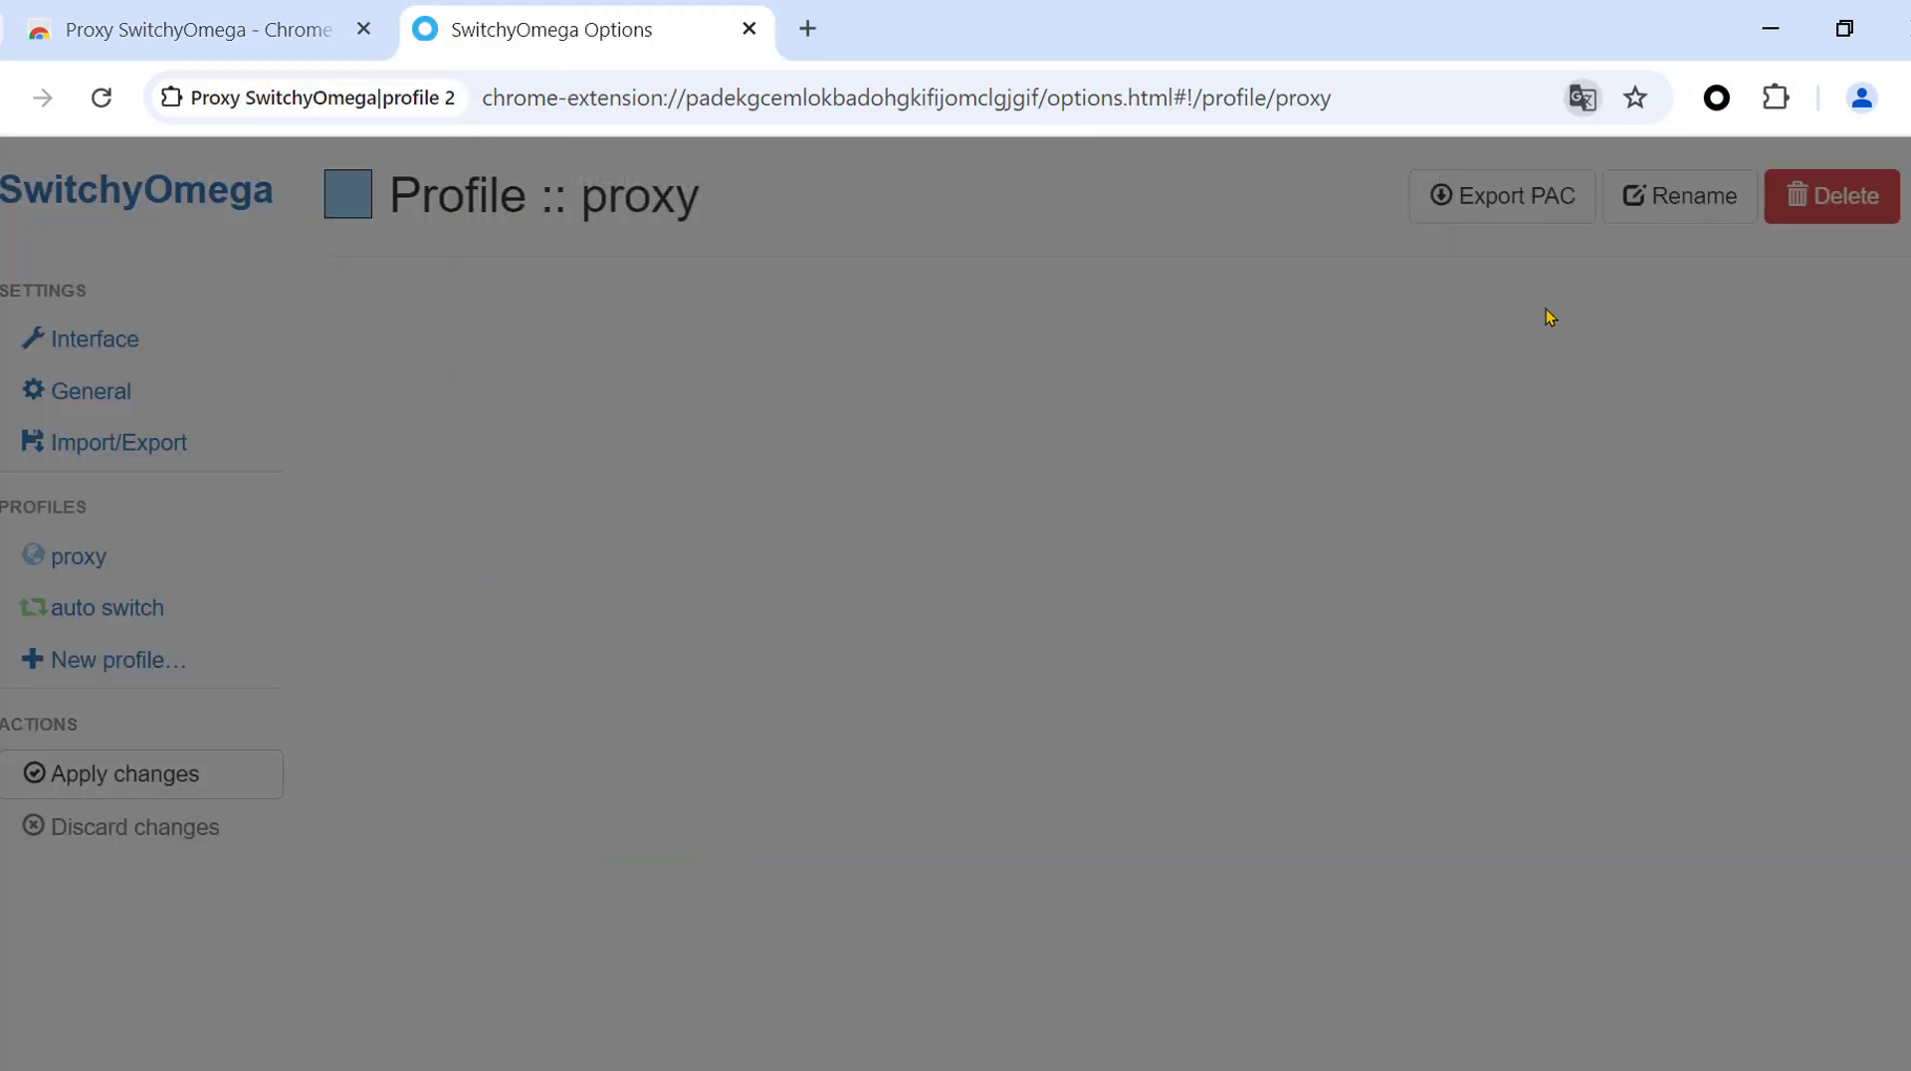
left_click(1057, 625)
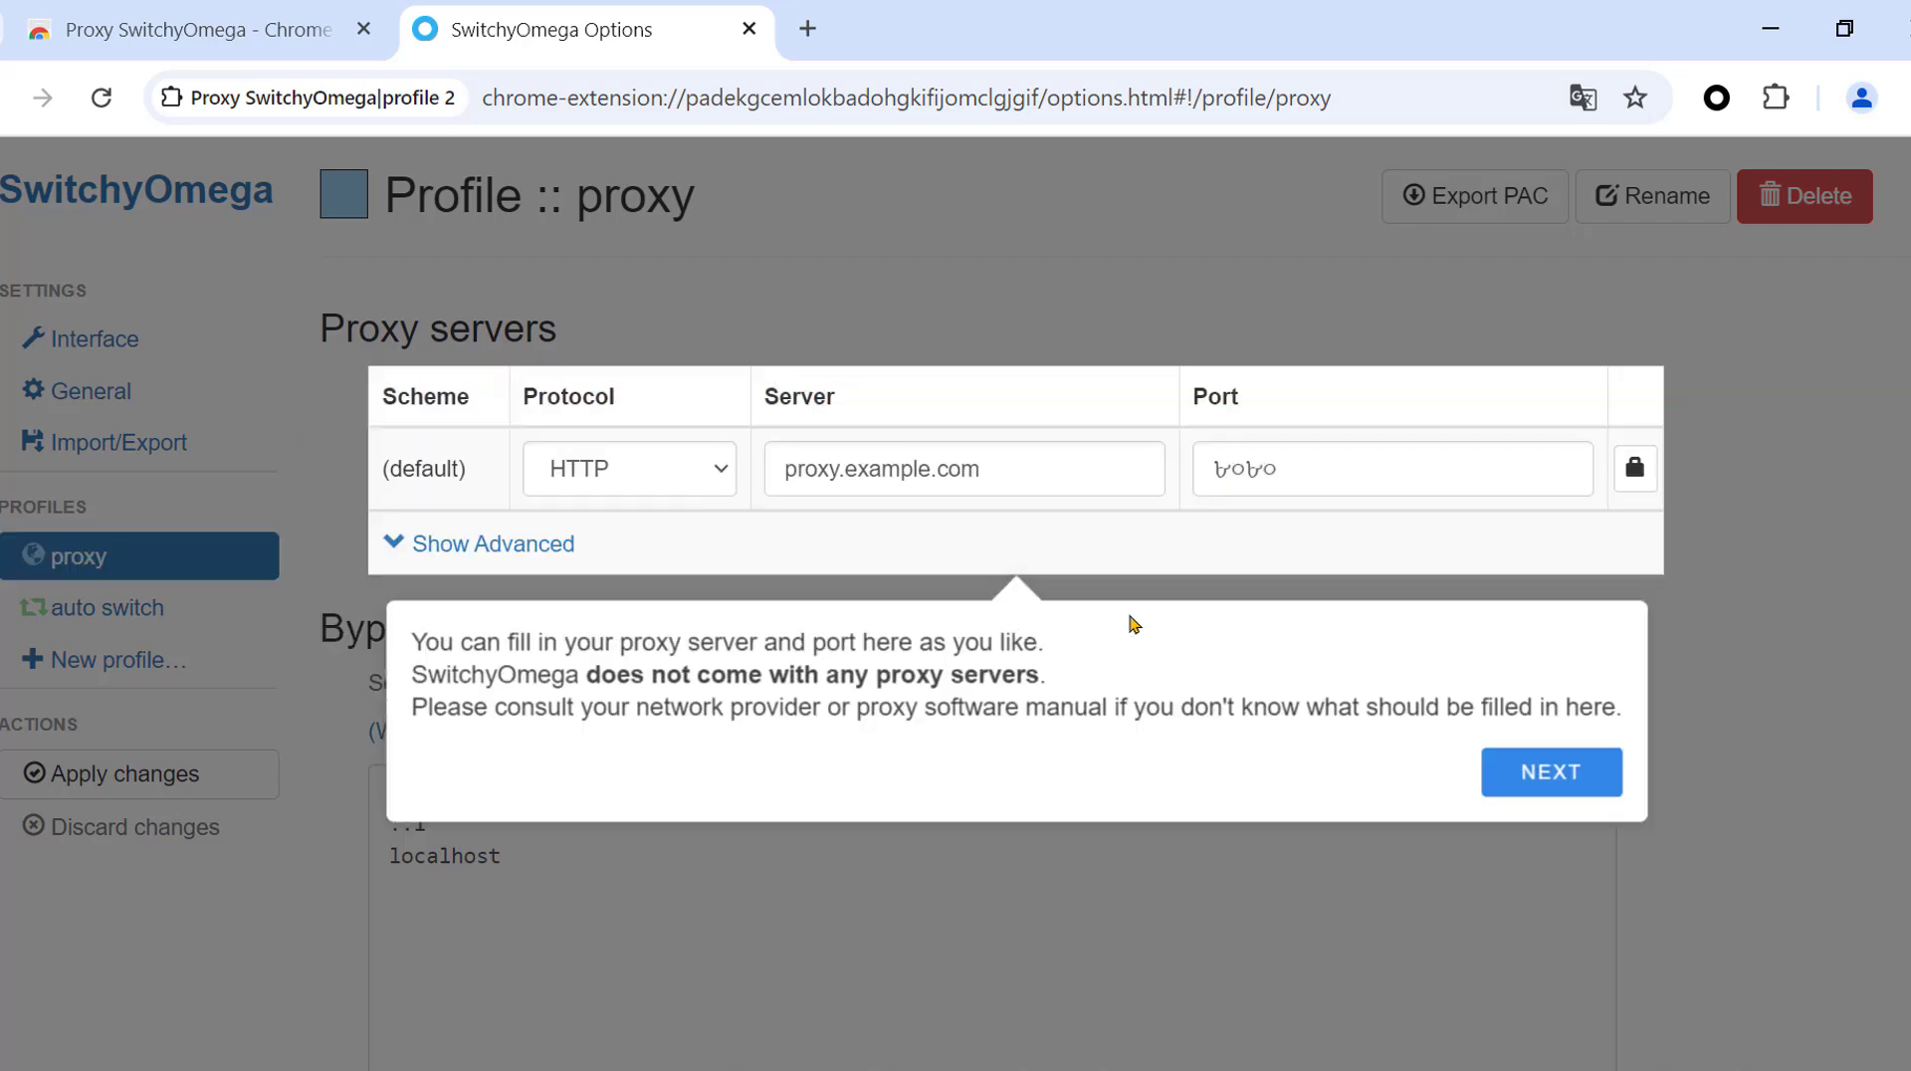
left_click(1522, 762)
left_click(1398, 670)
left_click(1234, 719)
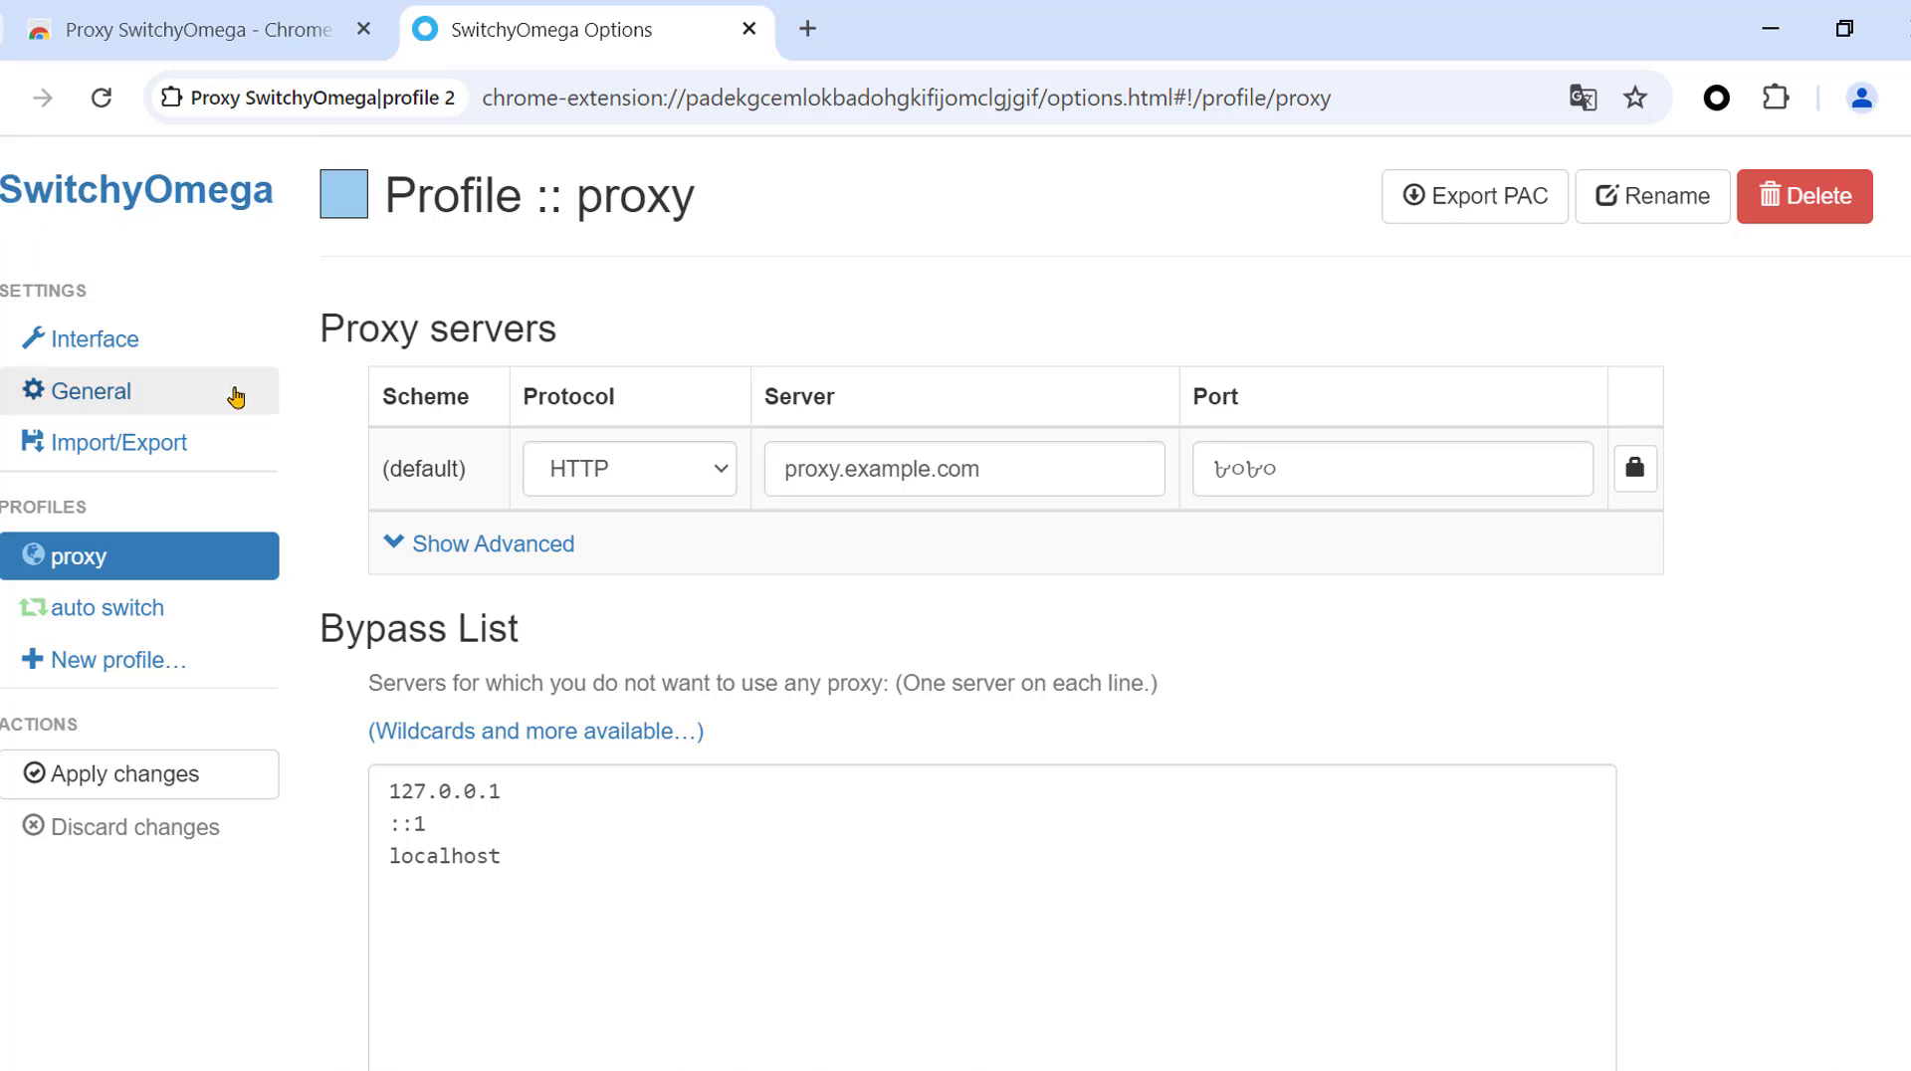
Create a new profile of type Proxy Profile named mobilehop.
left_click(104, 673)
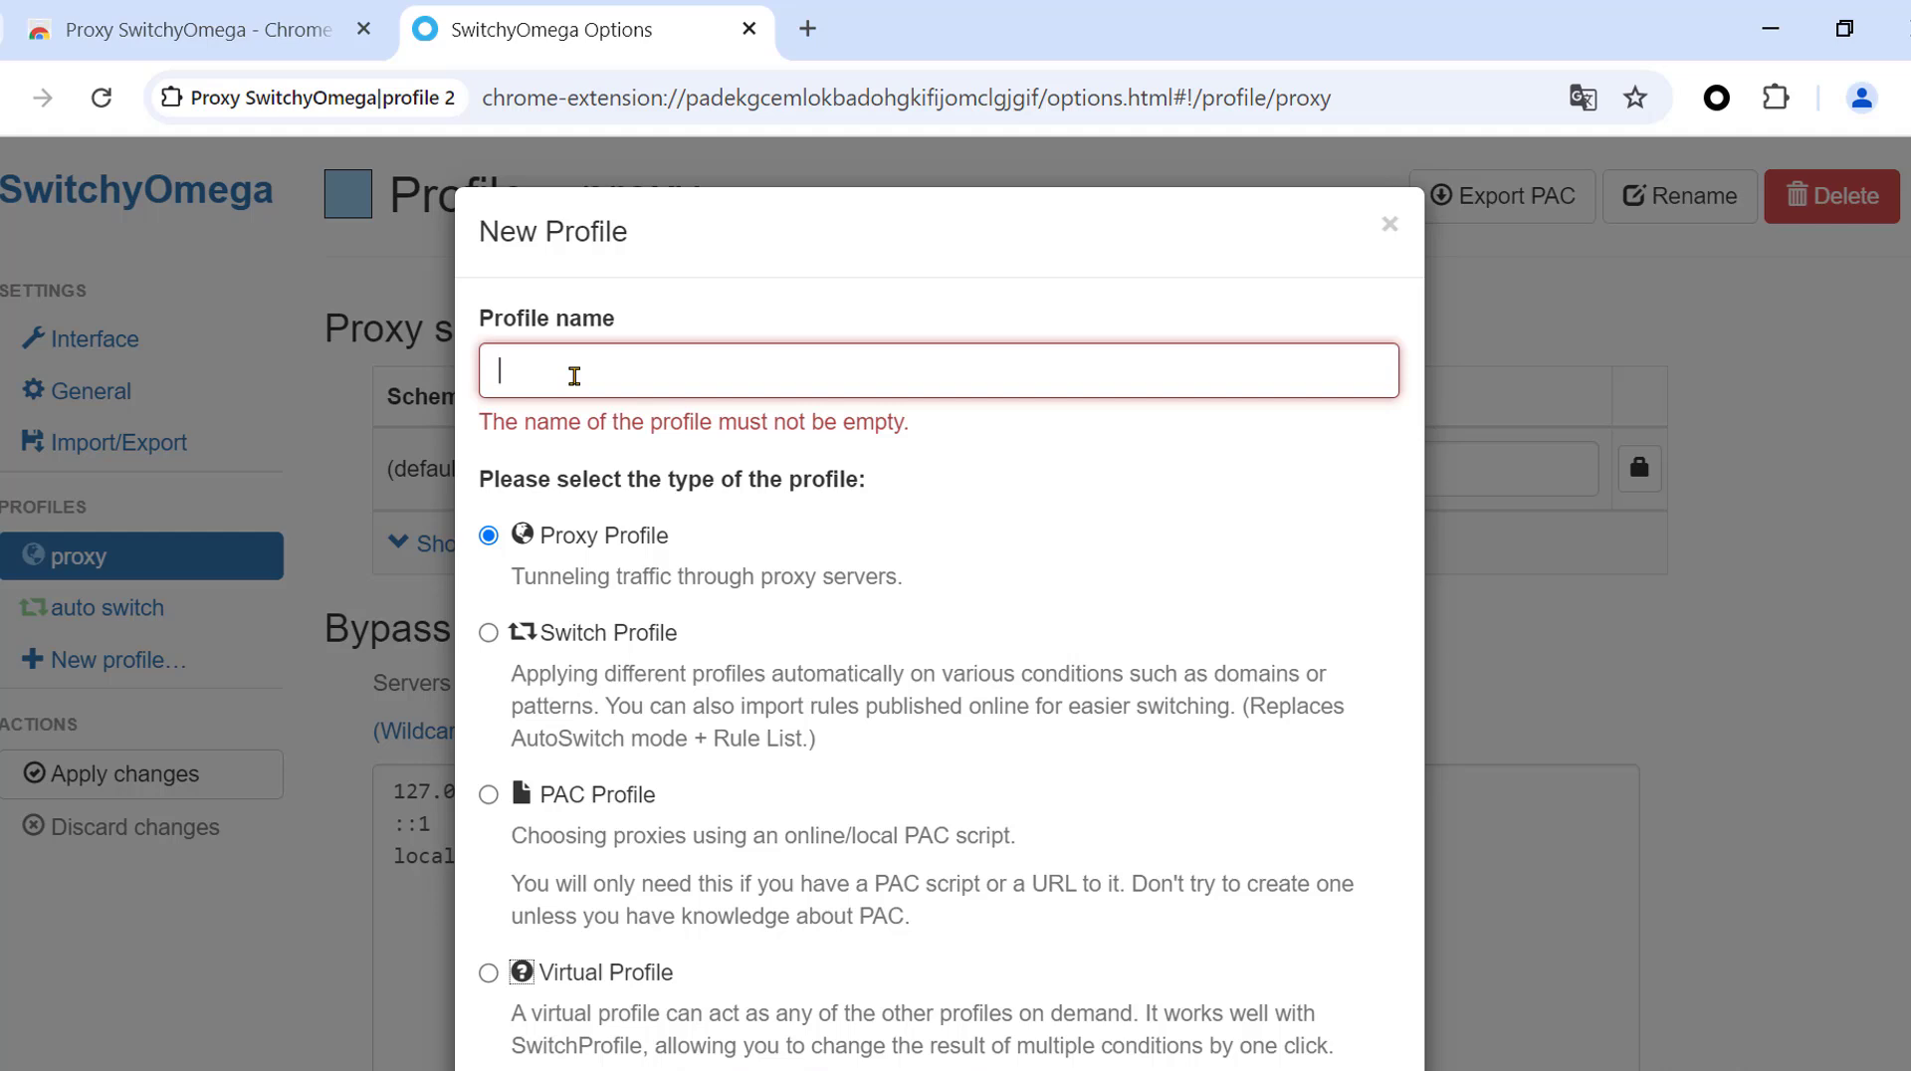
type("mobilehop")
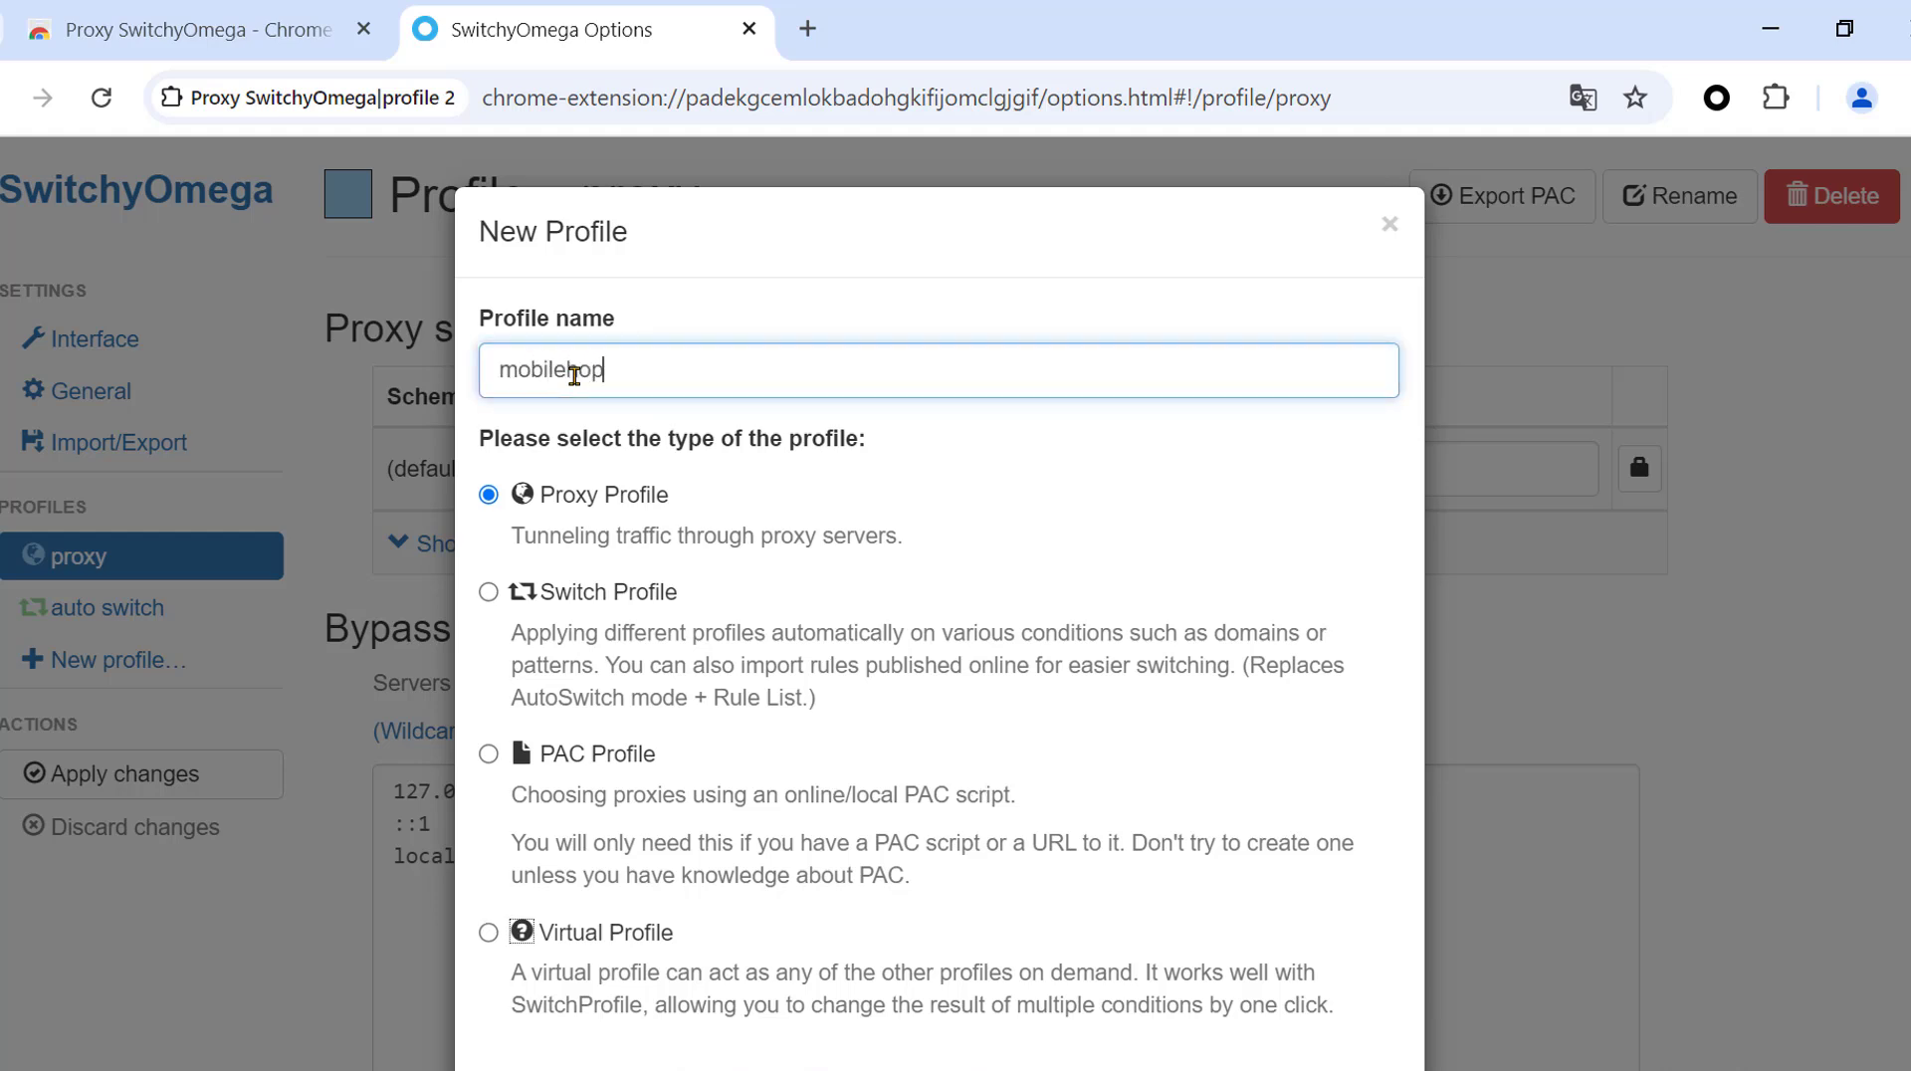
key("Return")
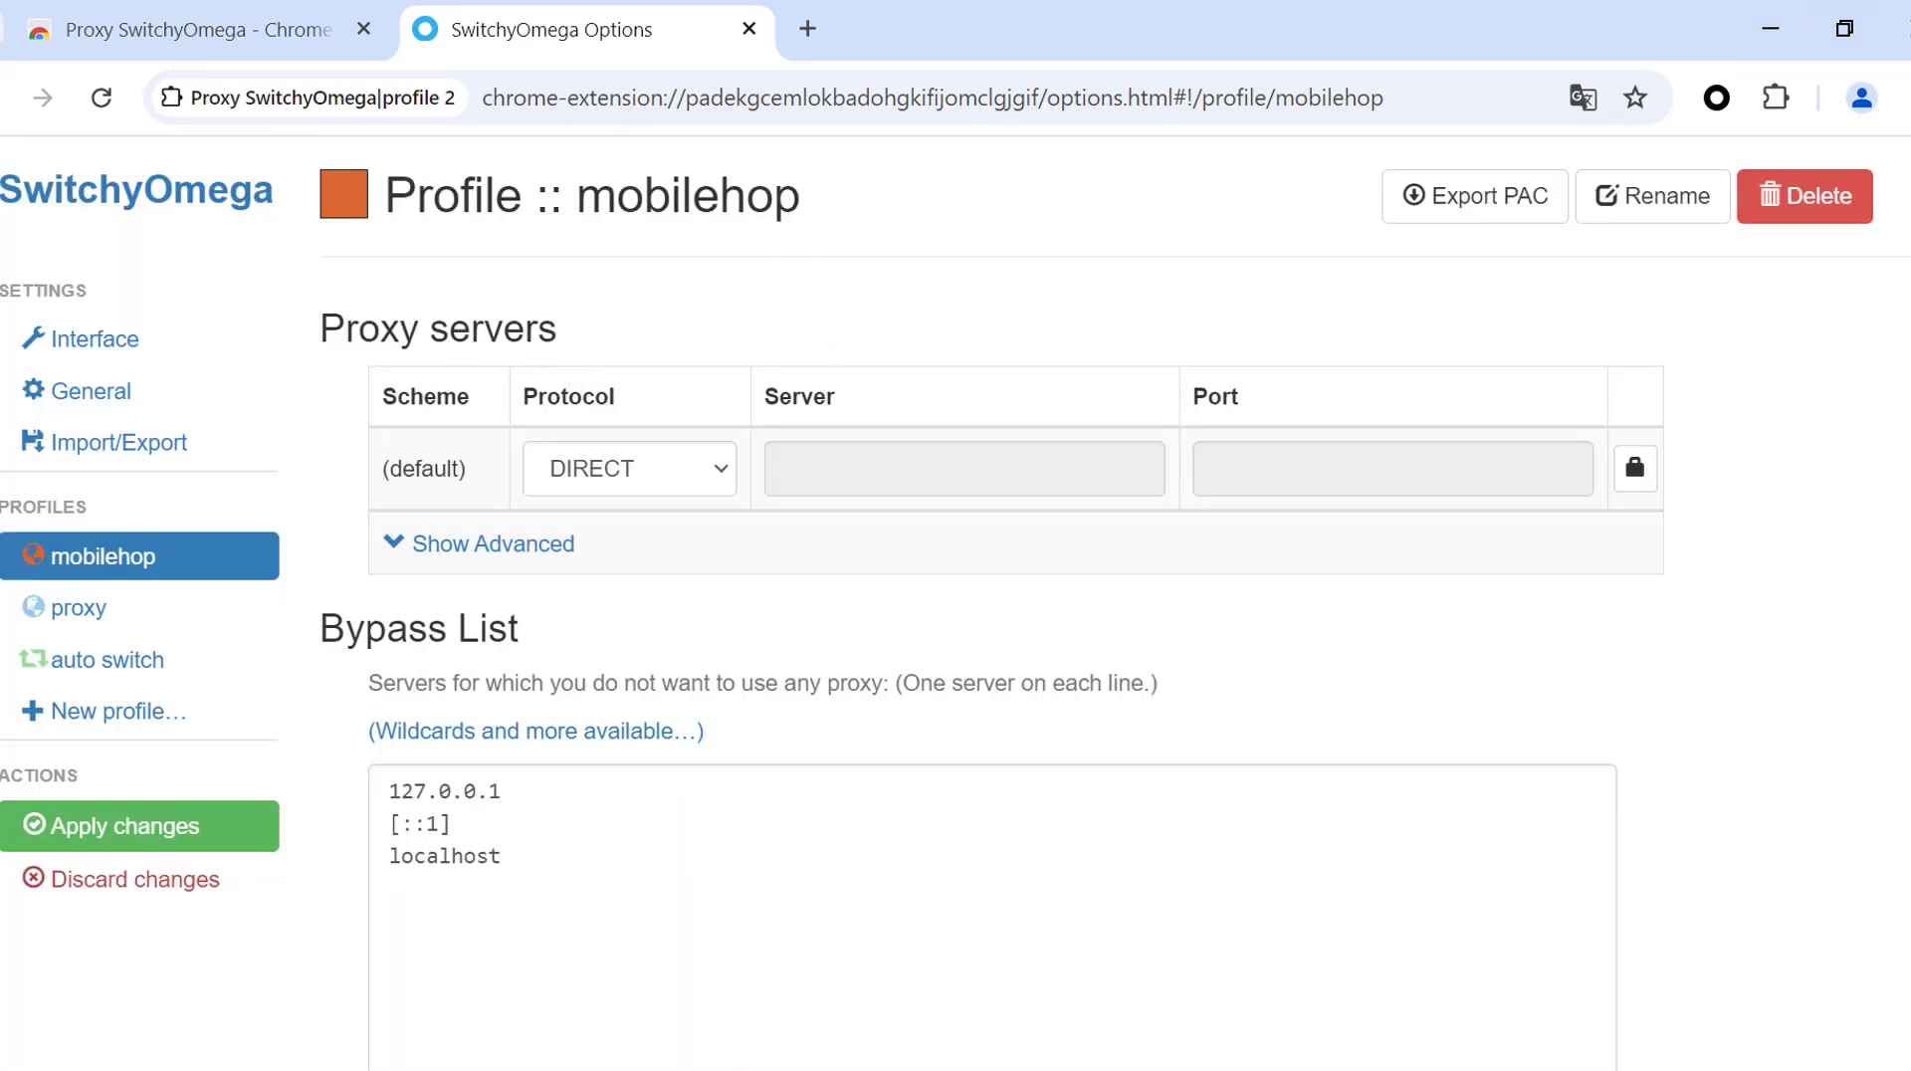
Set the default scheme's protocol to HTTPS in the mobilehop profile.
left_click(667, 470)
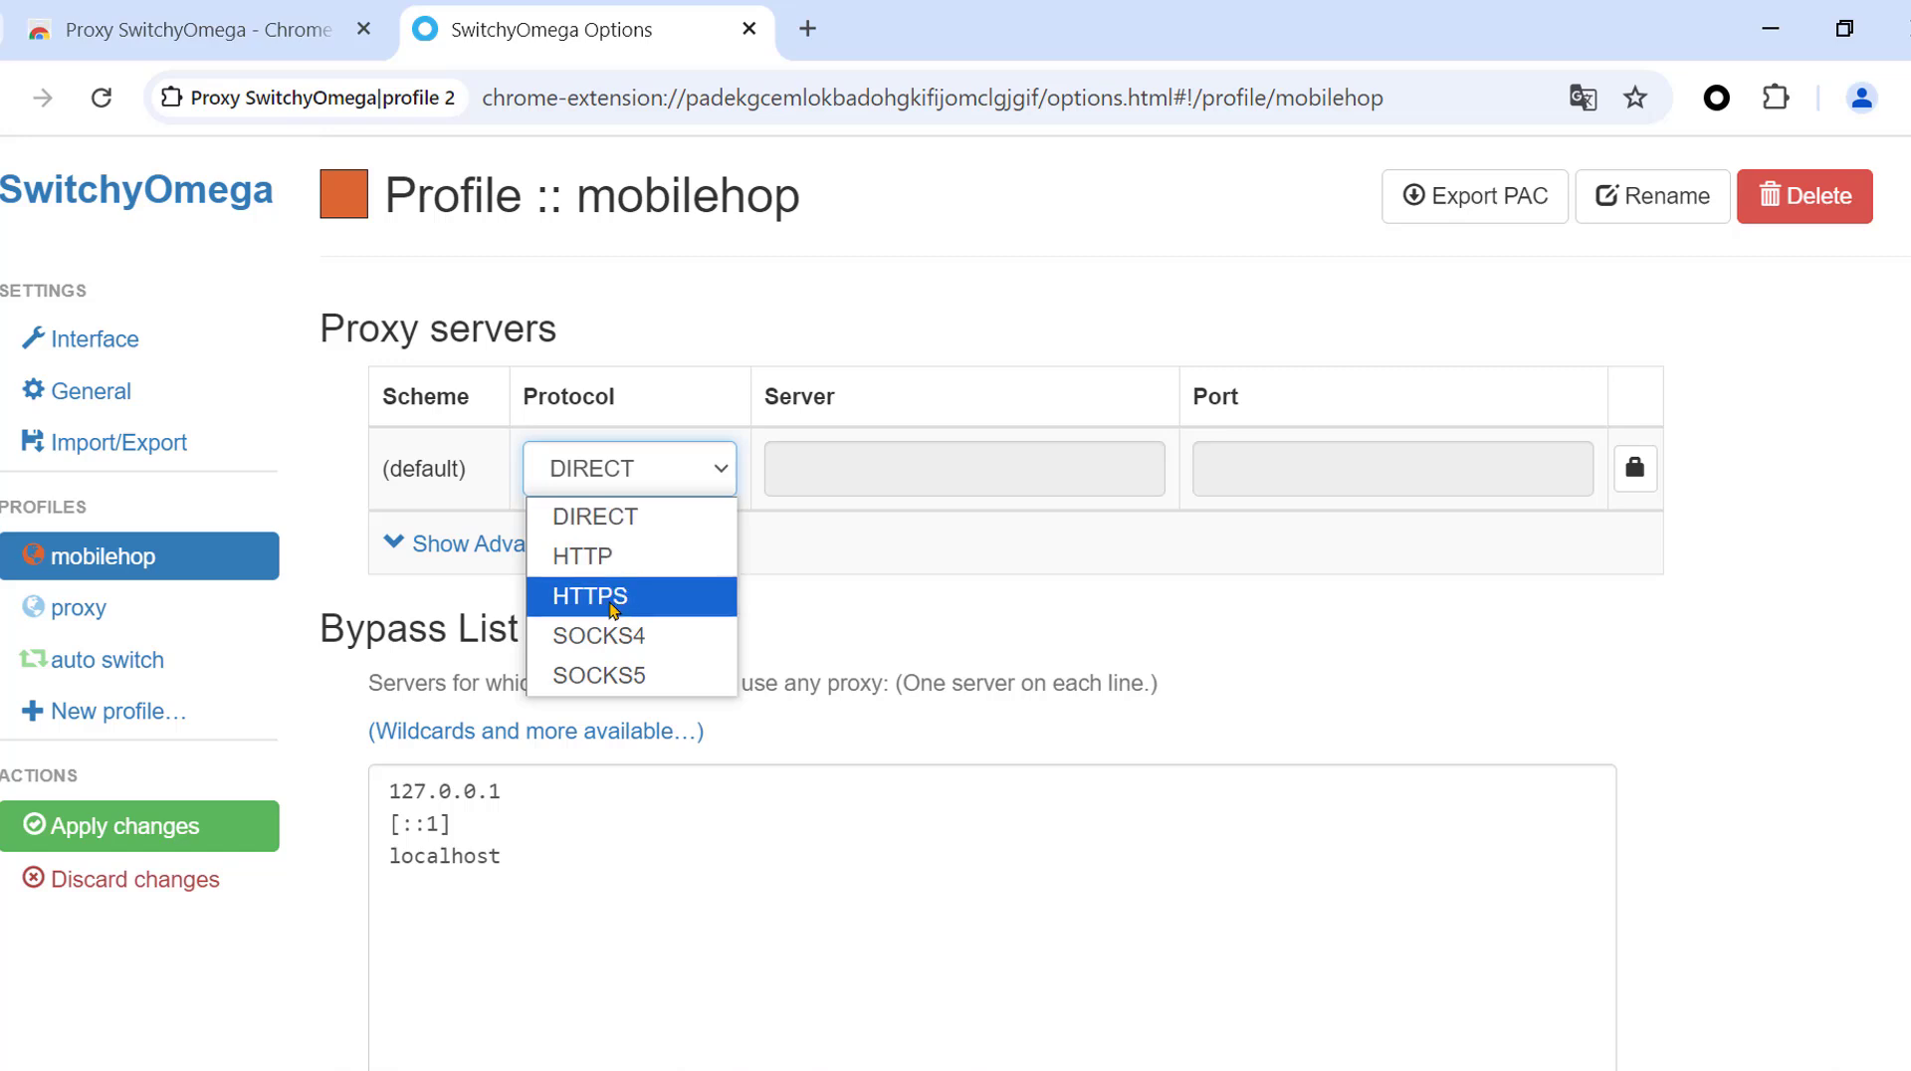
left_click(614, 602)
left_click(683, 459)
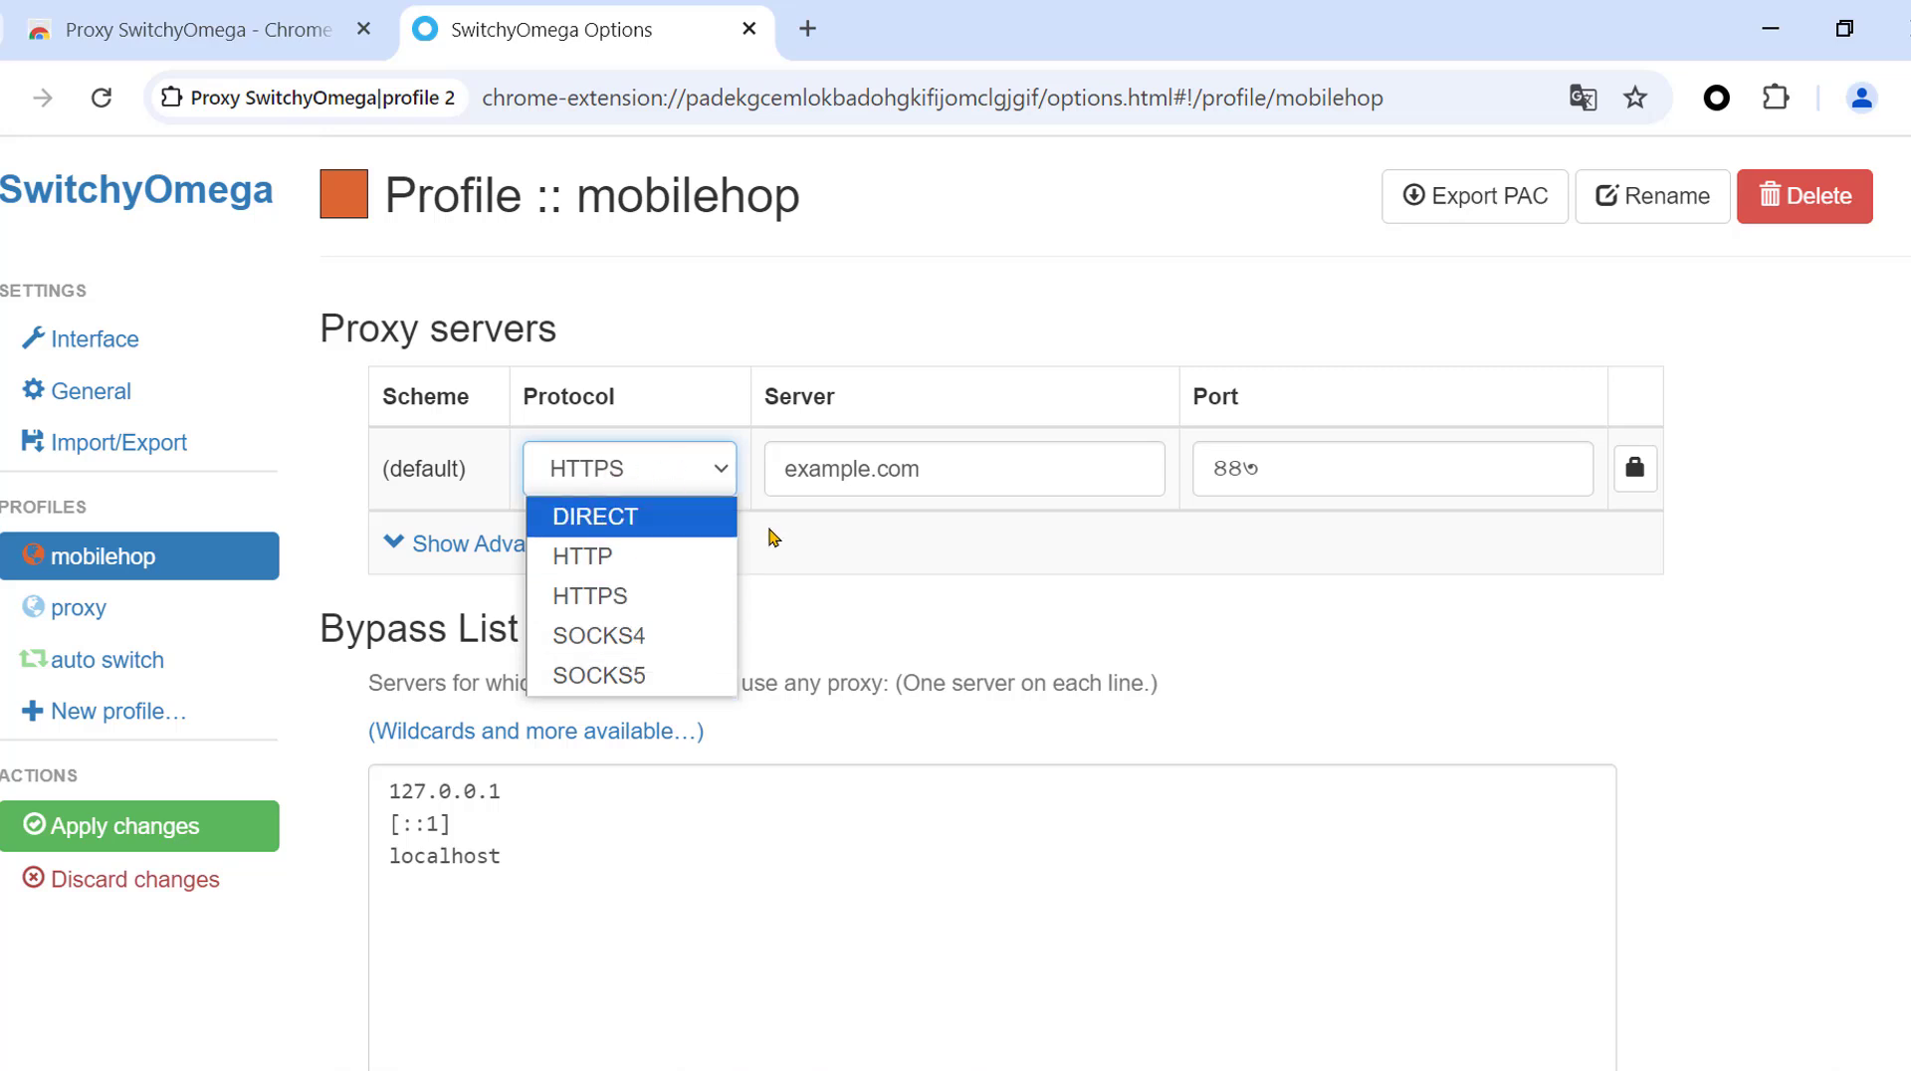
left_click(786, 543)
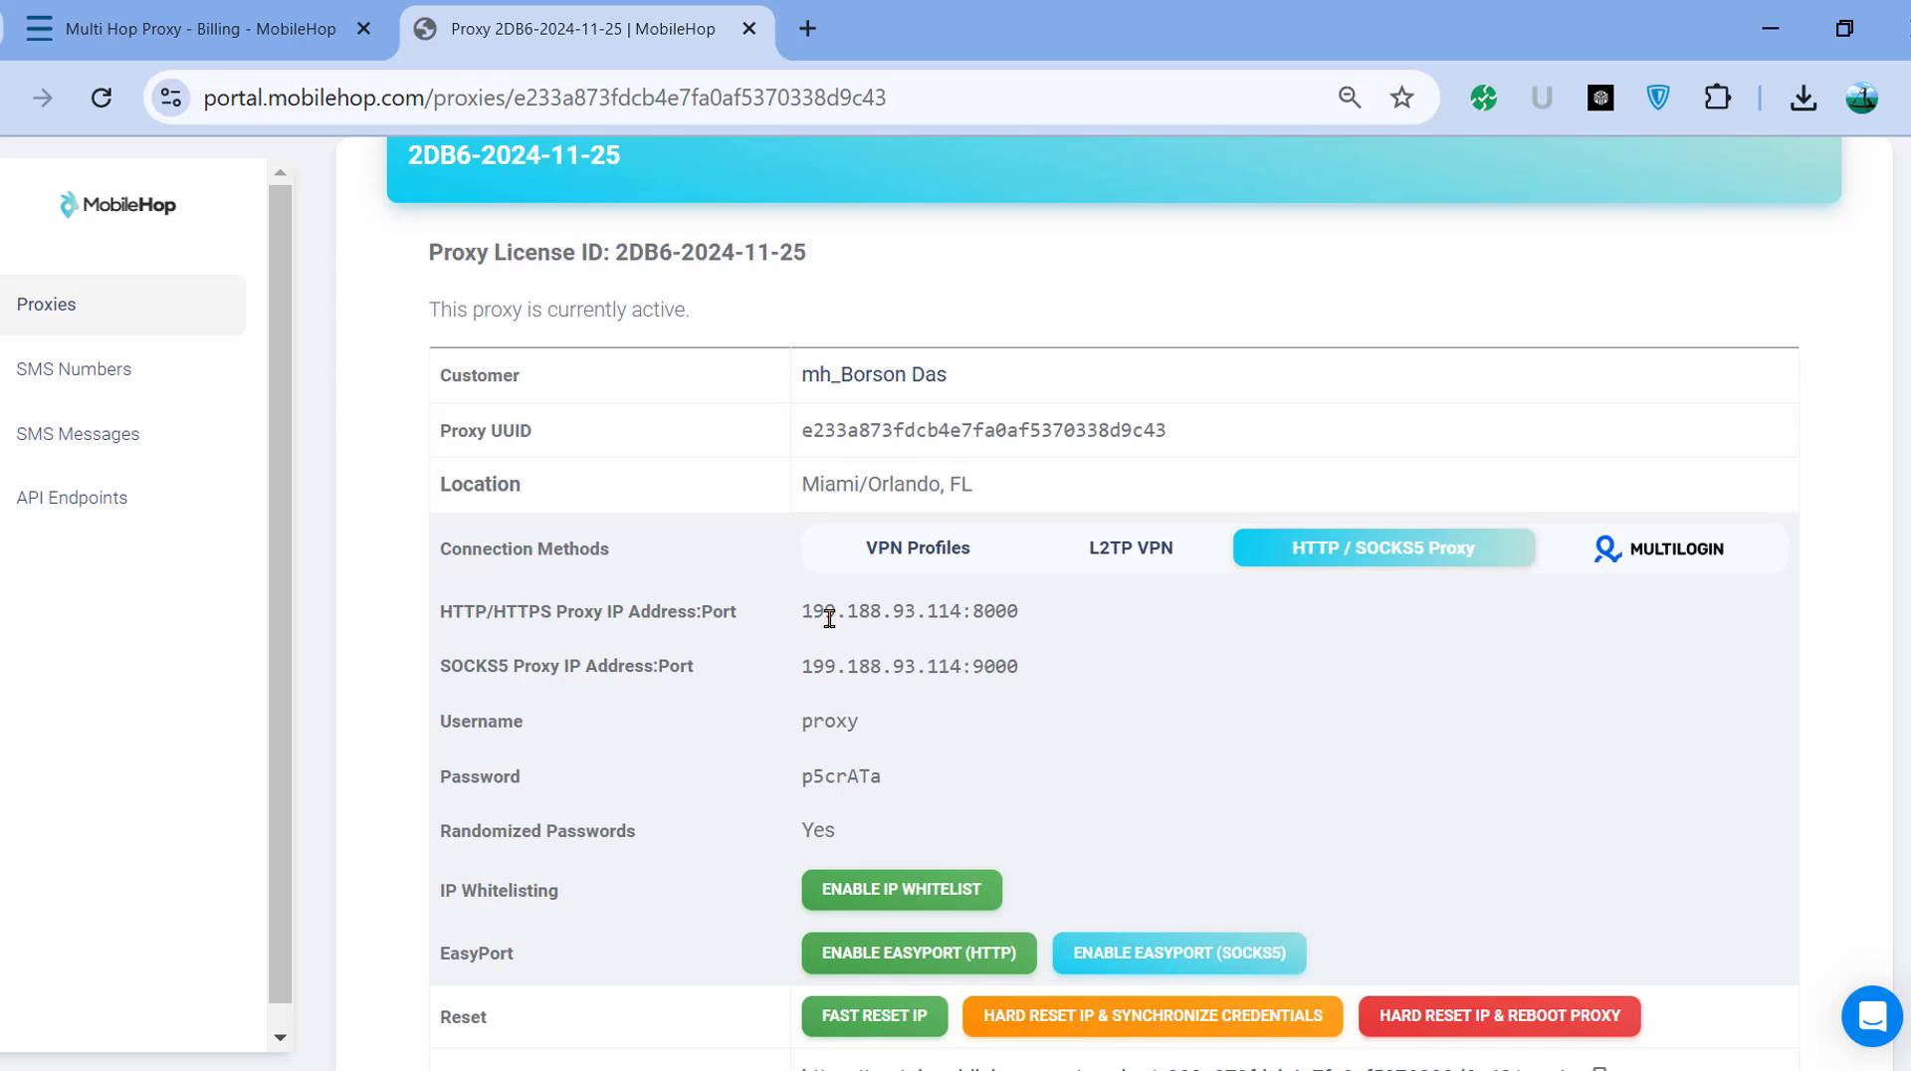
Copy the HTTP/HTTPS proxy address with port, the username and the password from the MobileHop portal's connection details.
triple_click(829, 618)
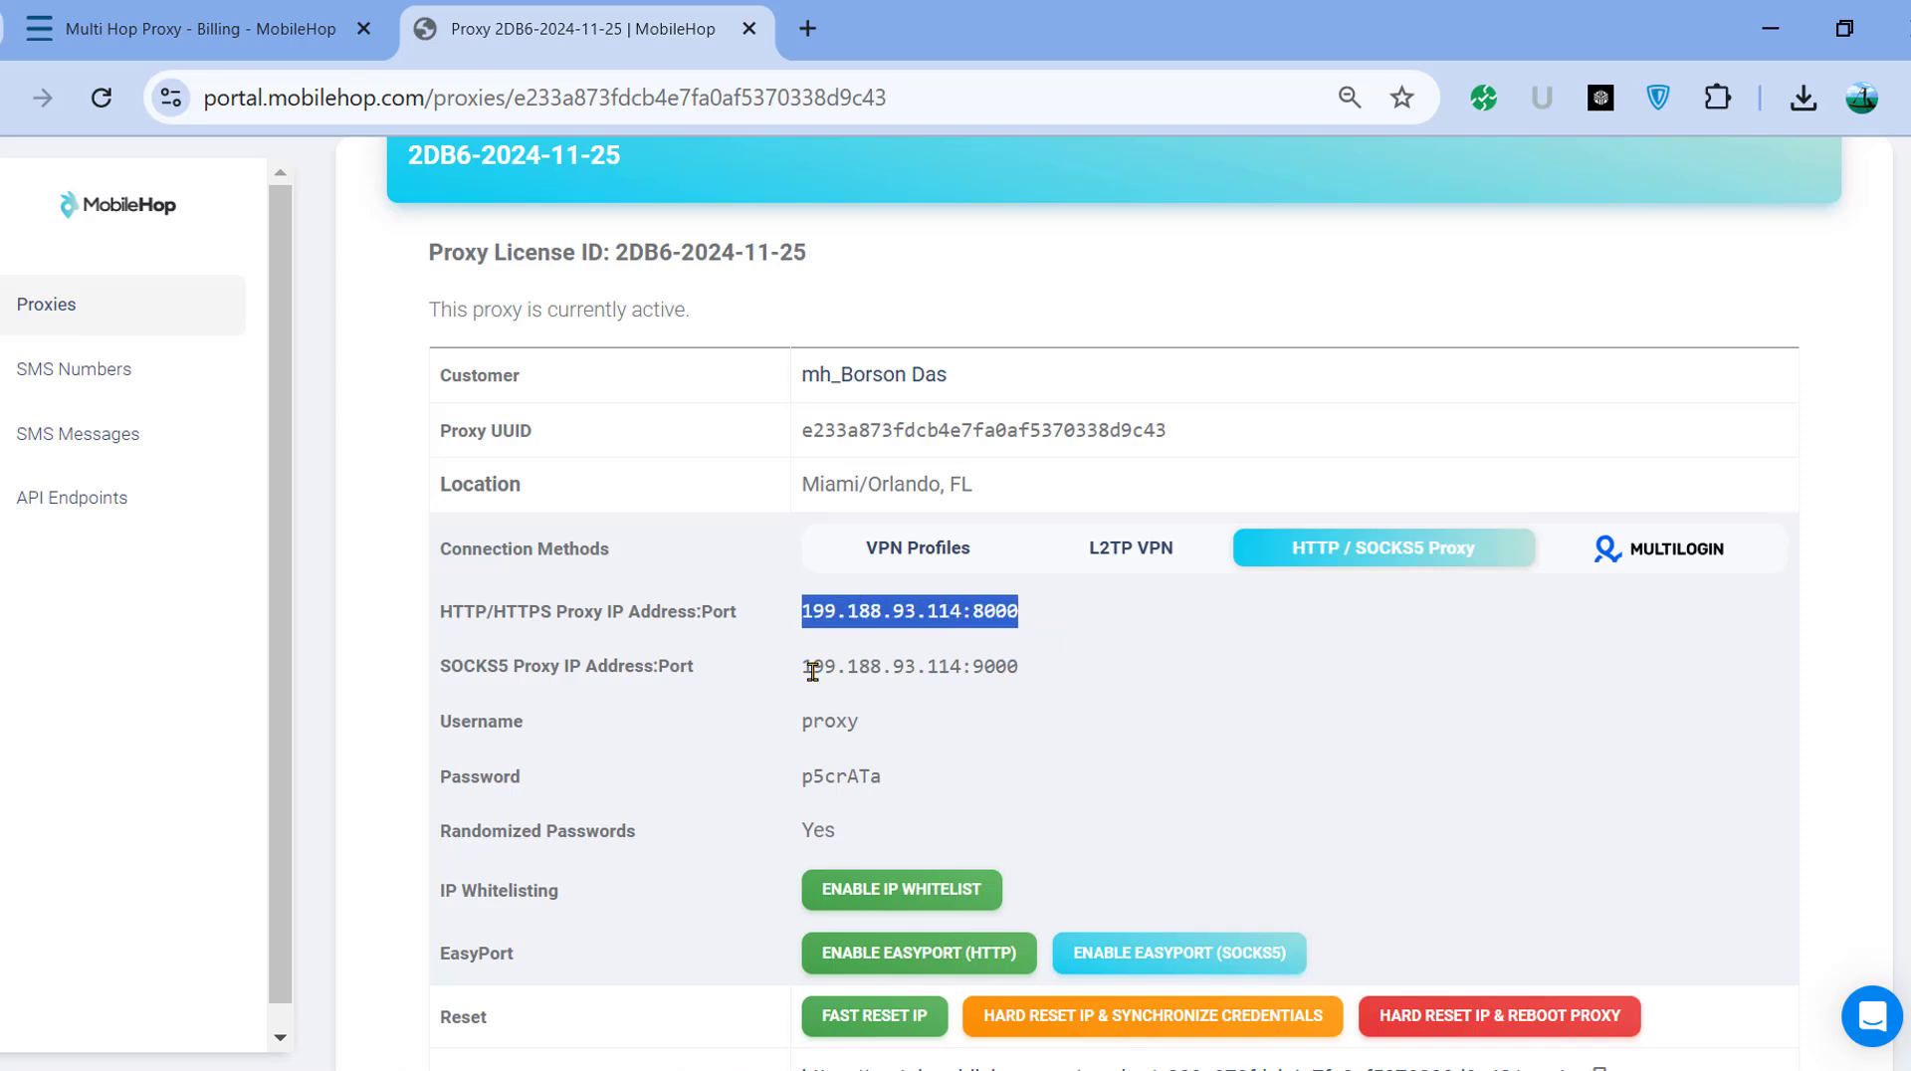
double_click(830, 723)
key("super+c")
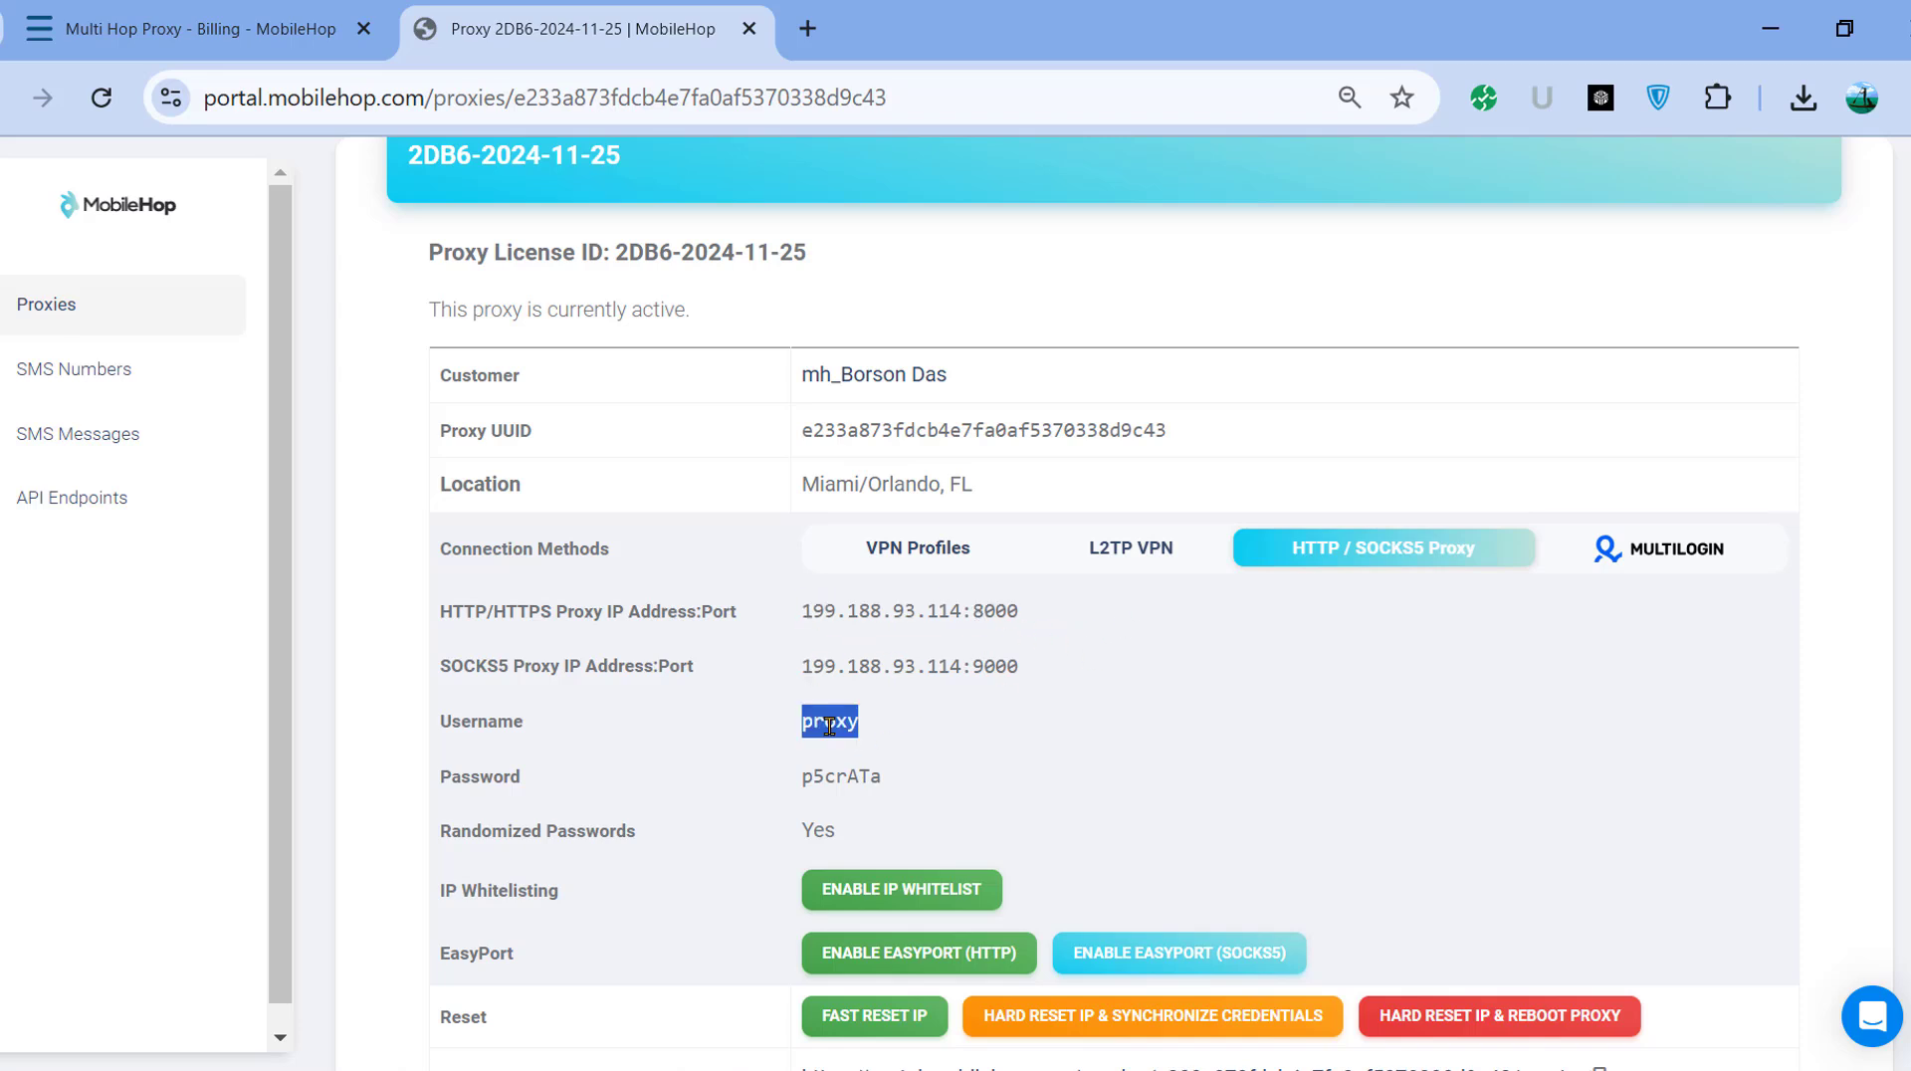
double_click(839, 784)
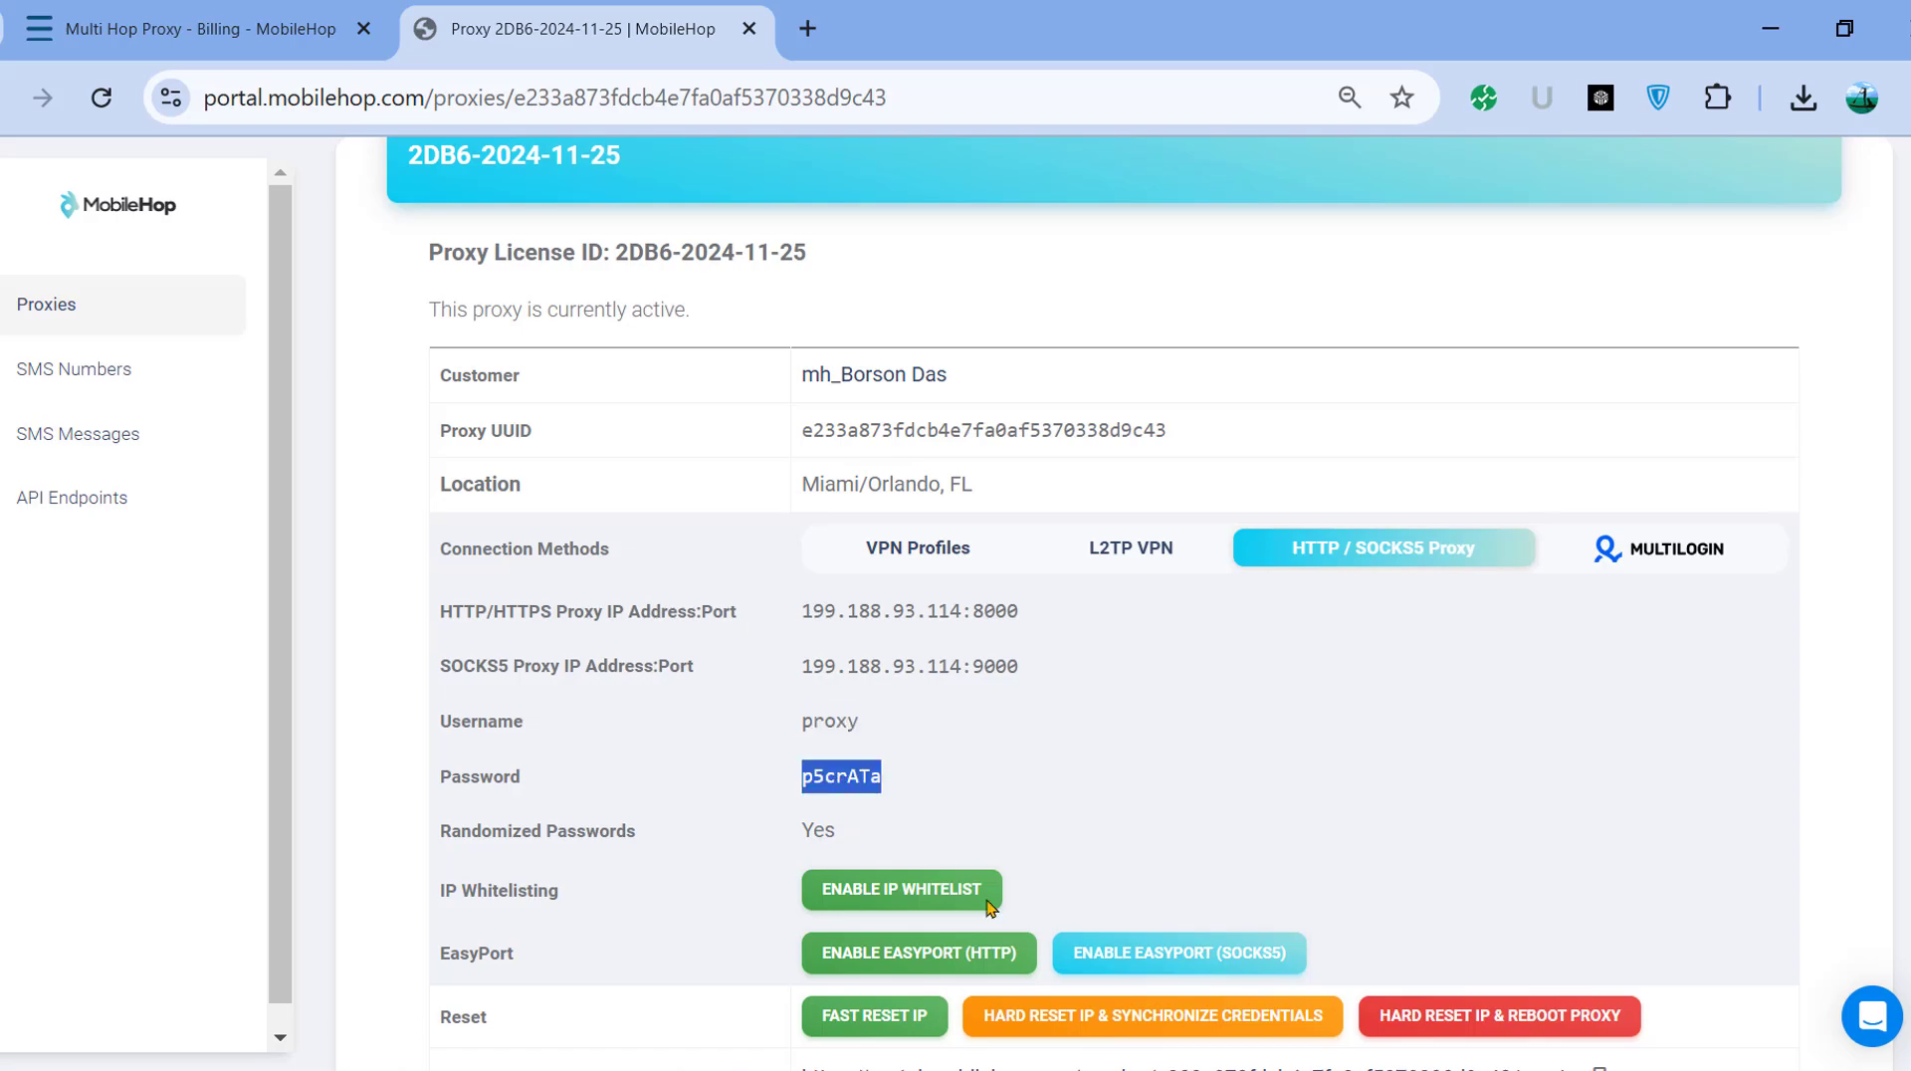
Back in the SwitchyOmega options, set the default proxy server to 199.188.93.114 and its port to 8000.
key("alt+Tab")
left_click(943, 471)
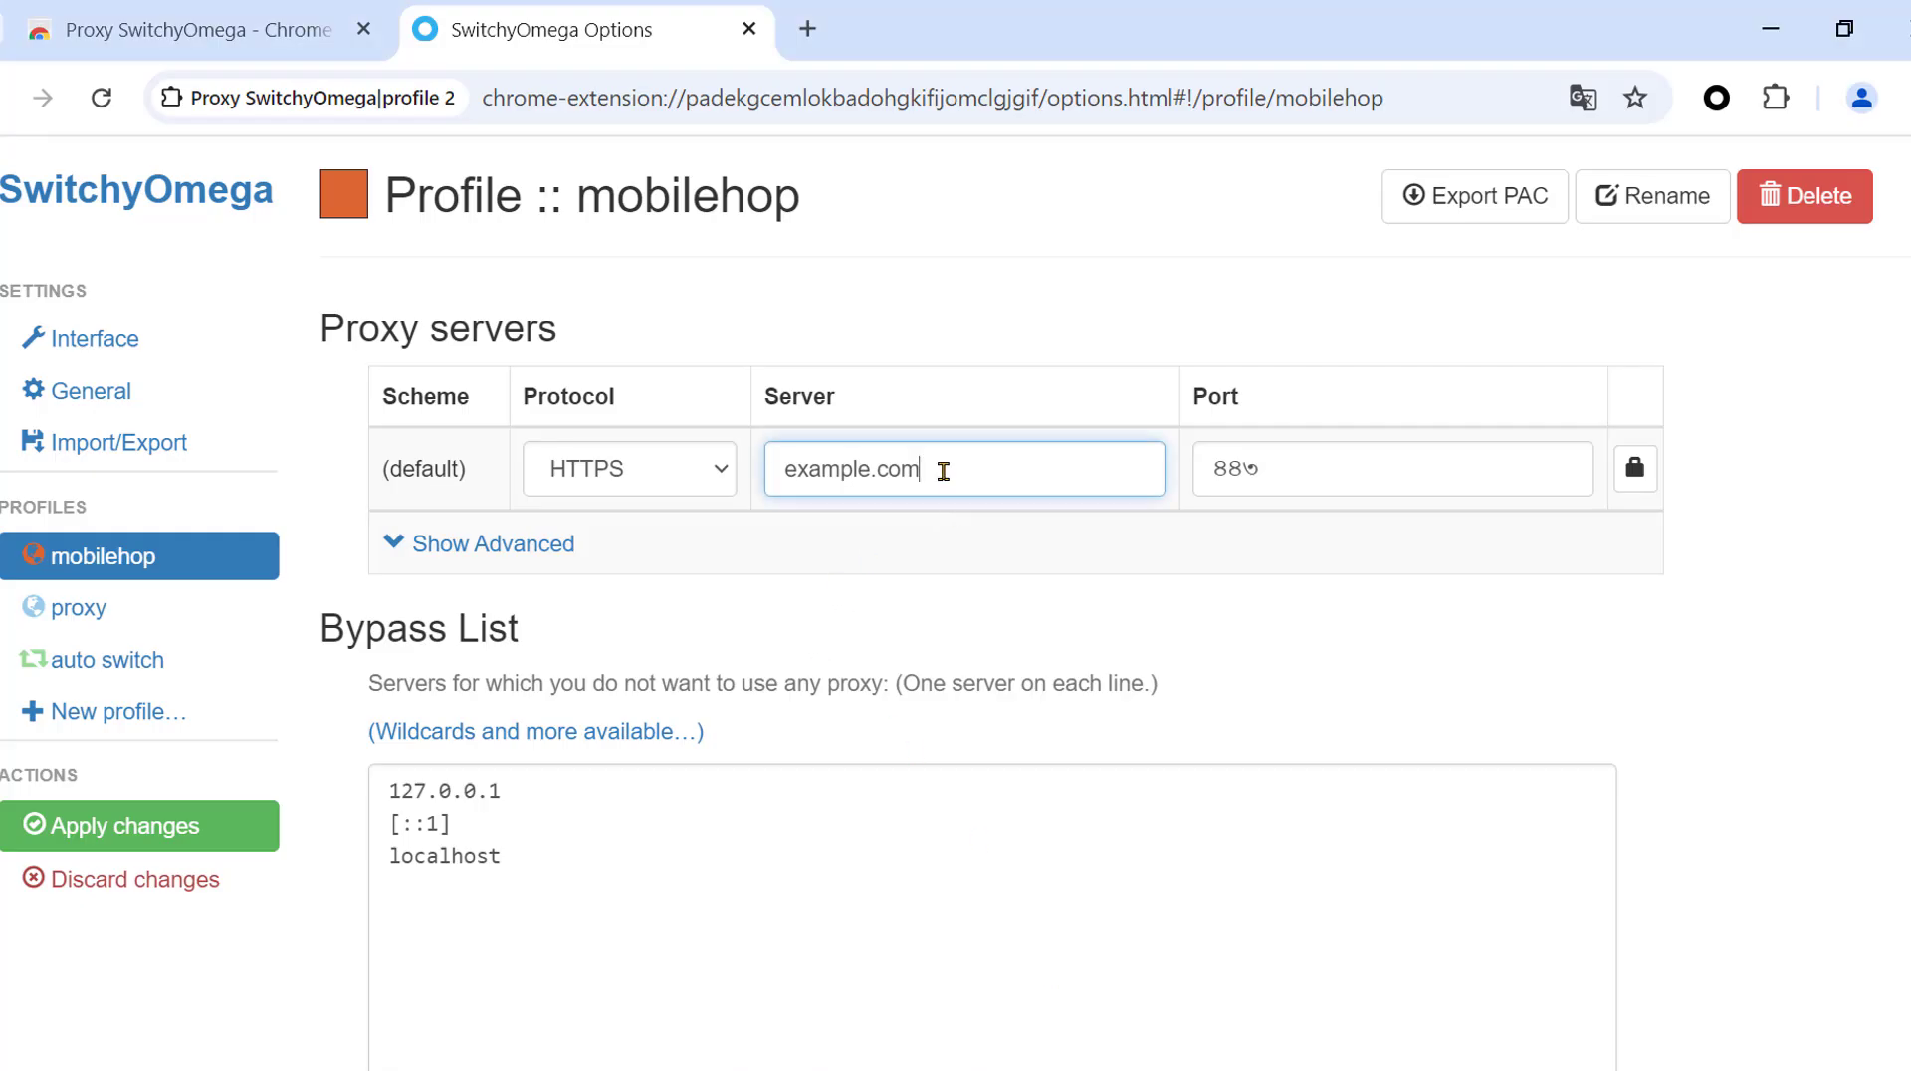
key("ctrl+a")
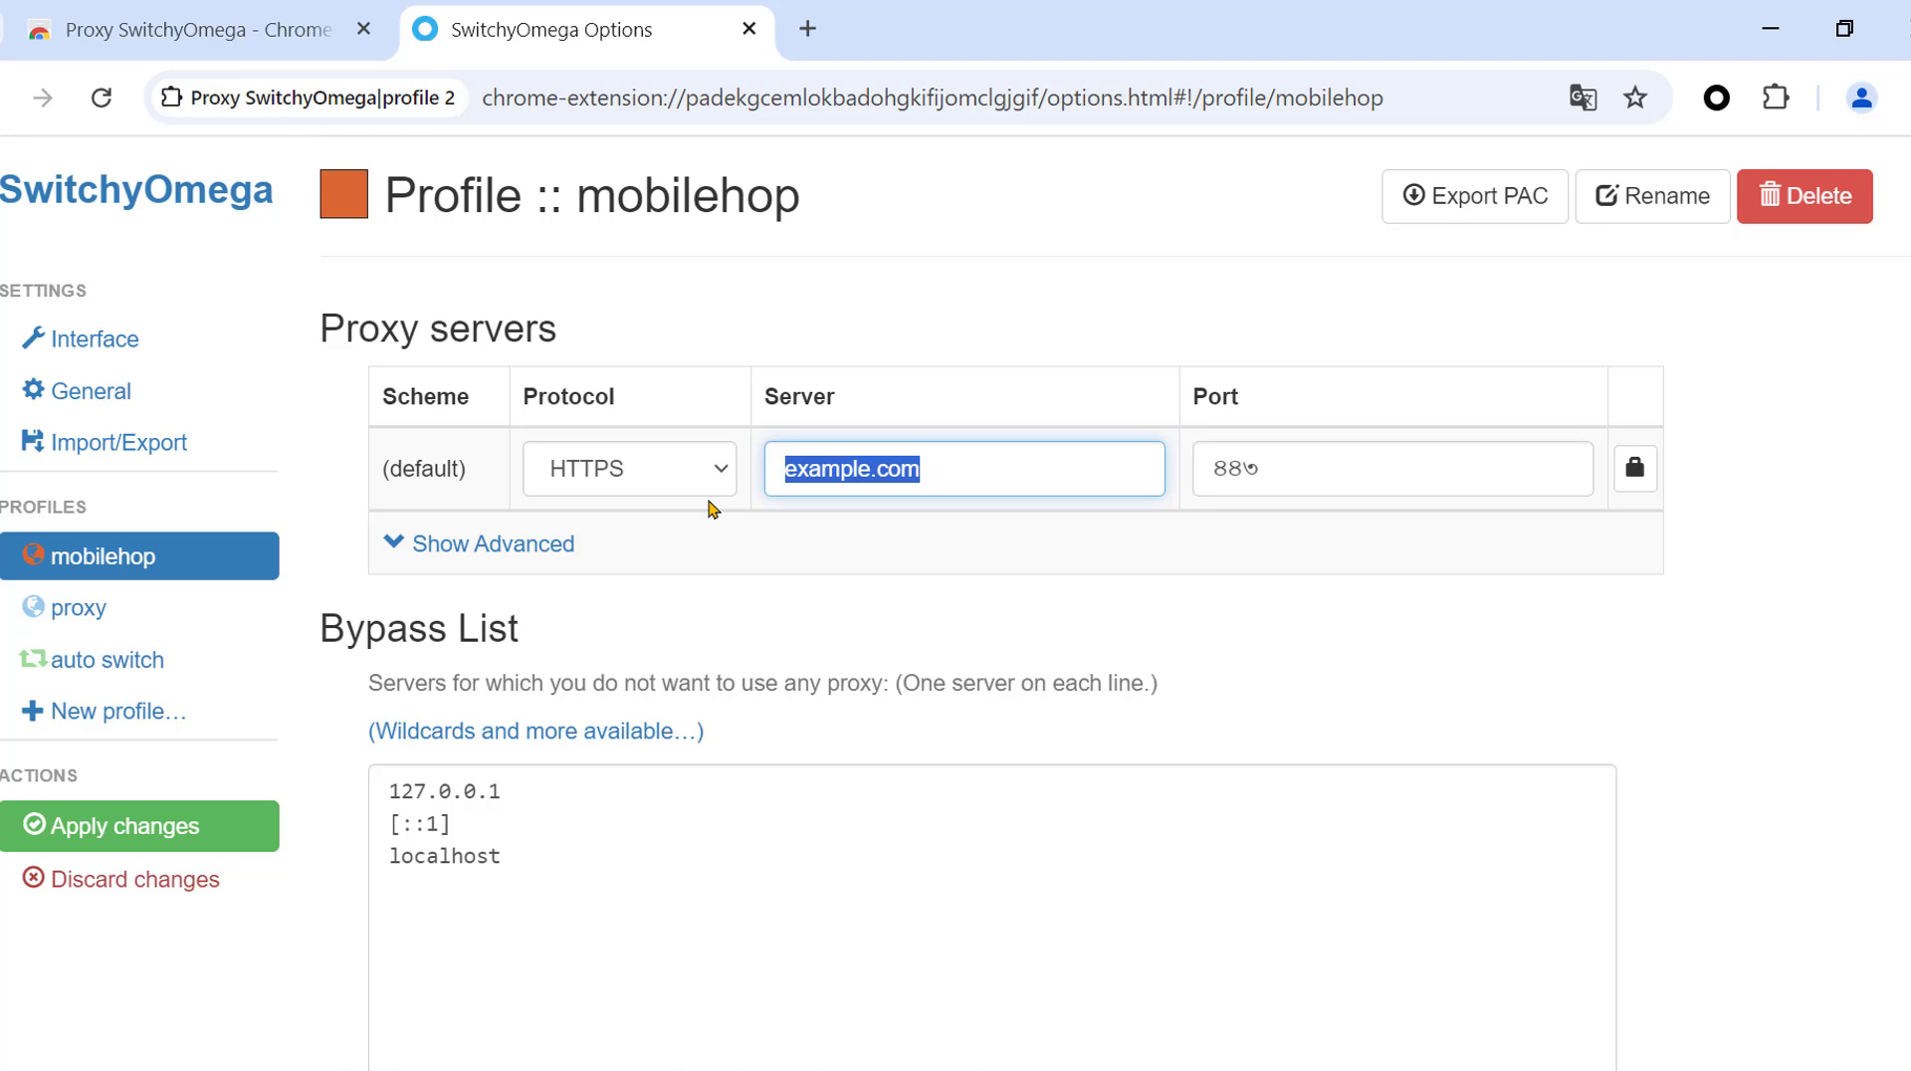
key("super+v")
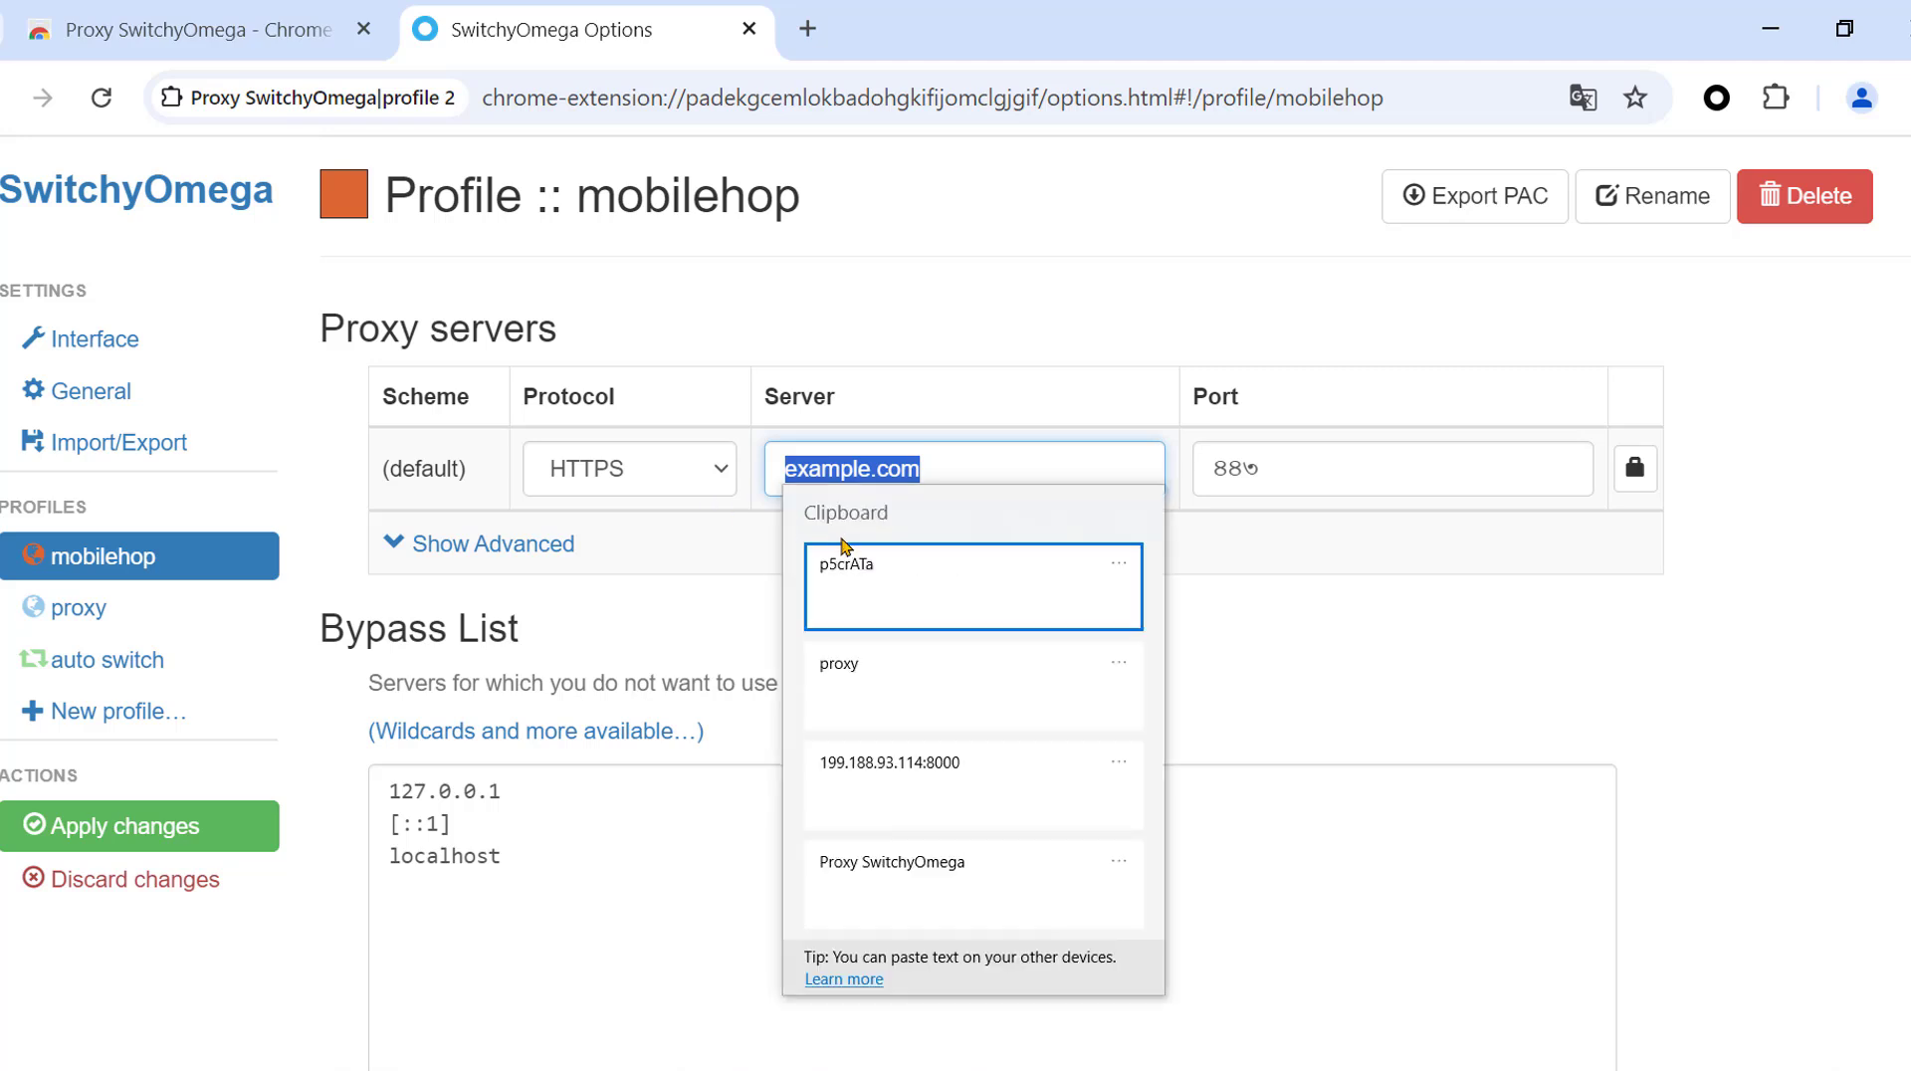
left_click(926, 797)
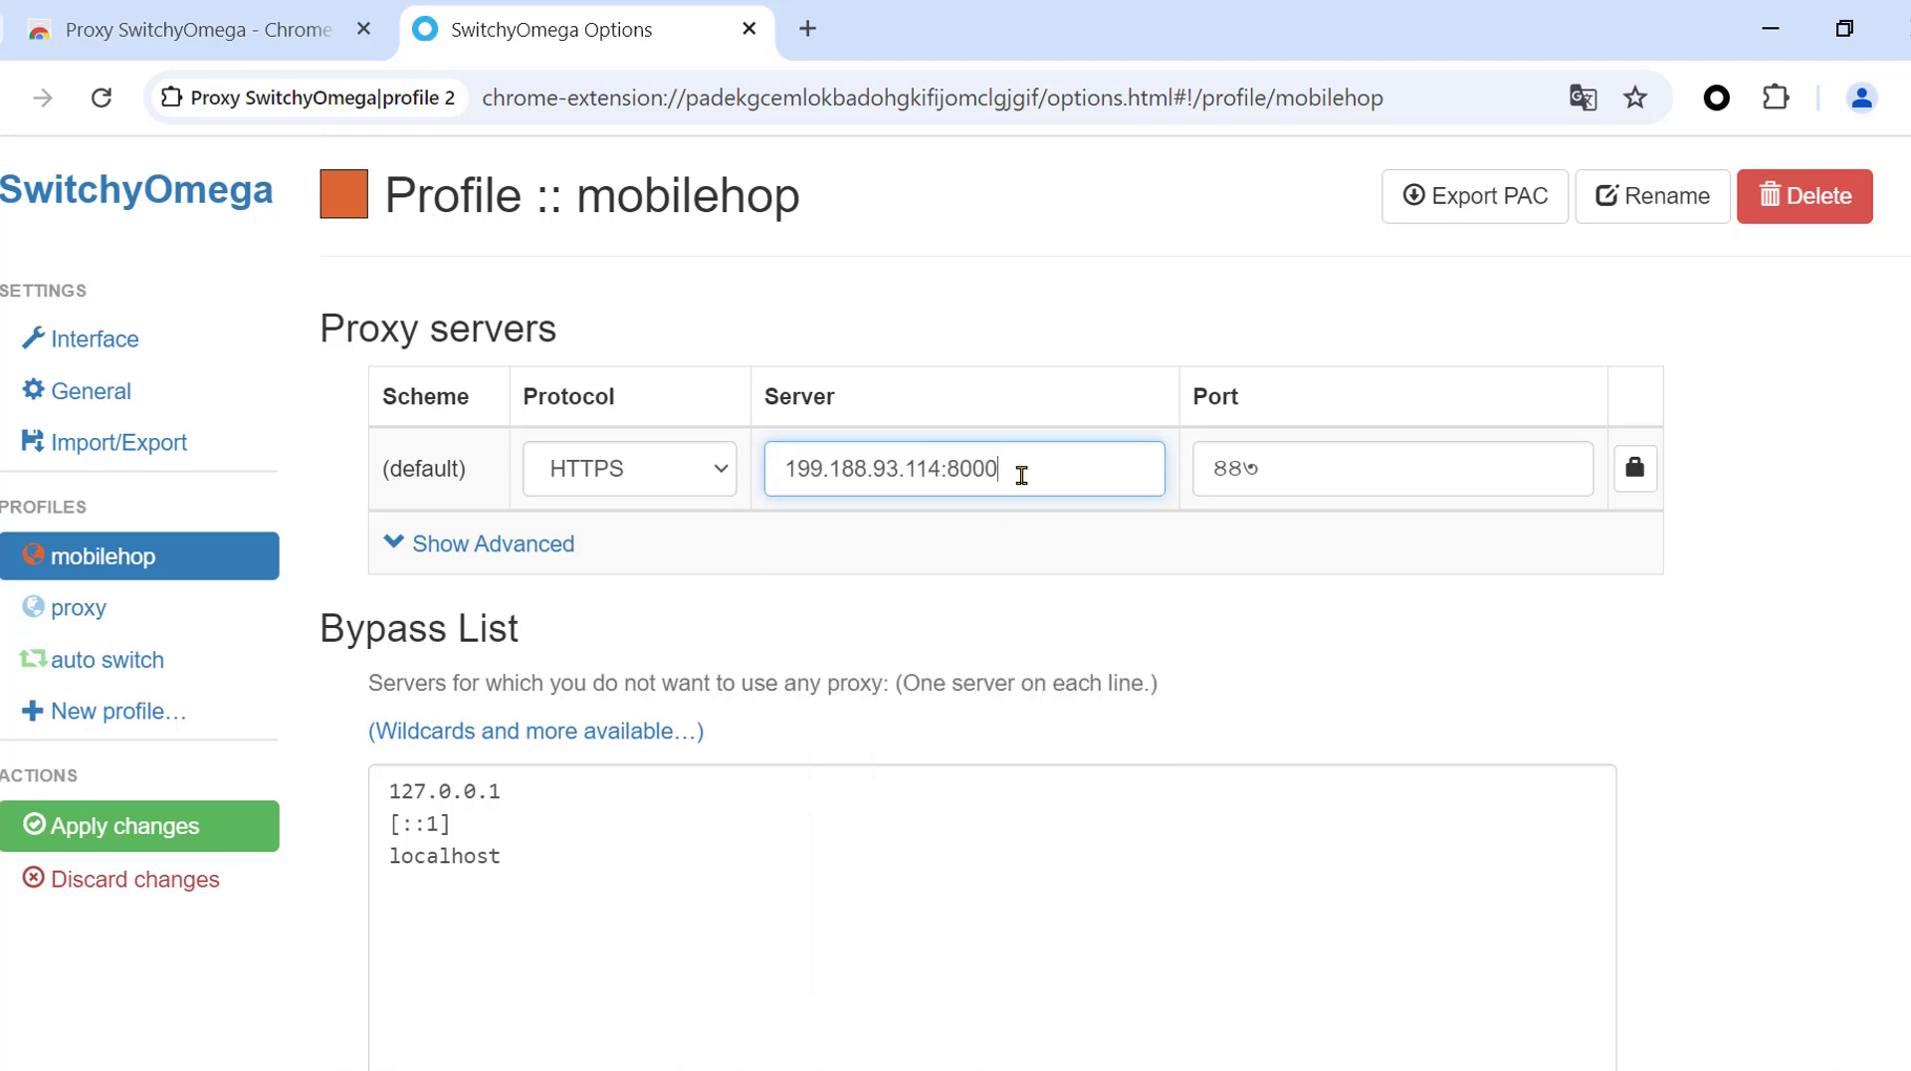
key("Tab")
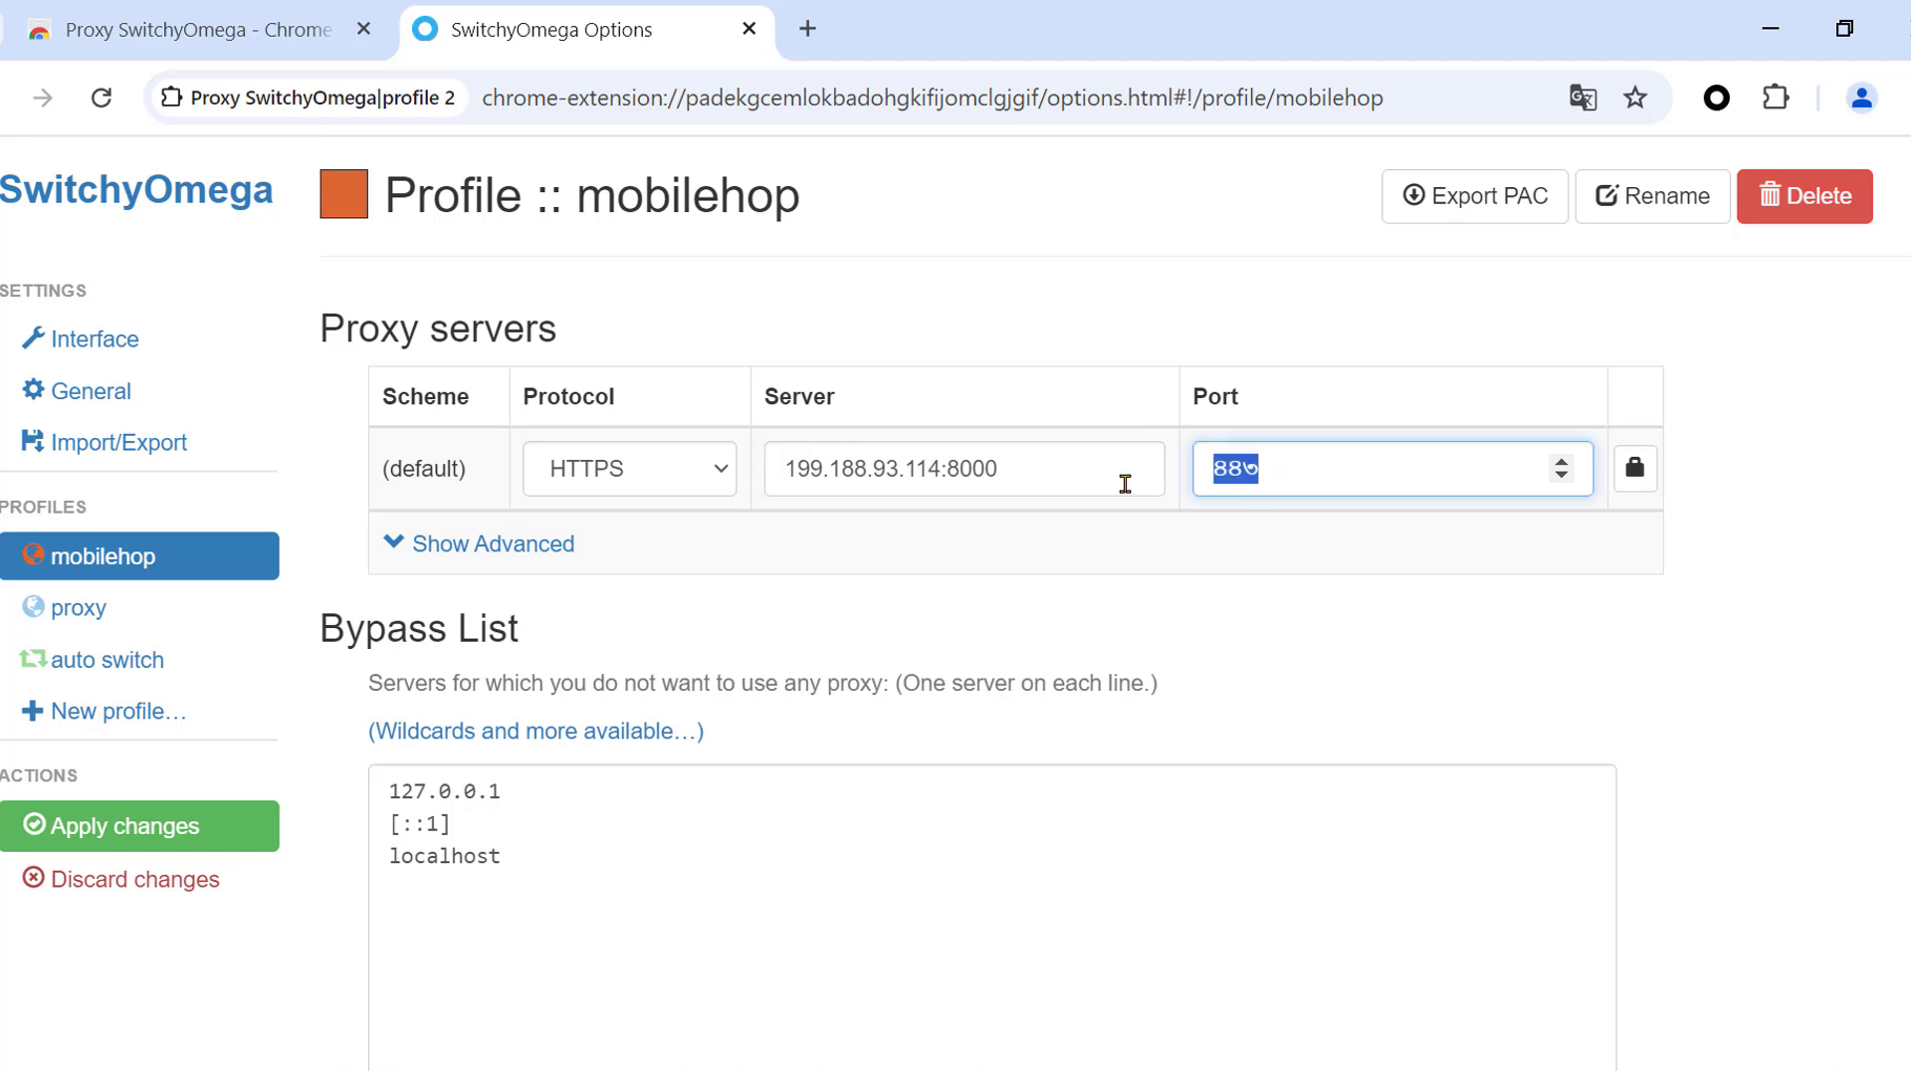
type("8")
left_click_drag(1036, 474, 946, 480)
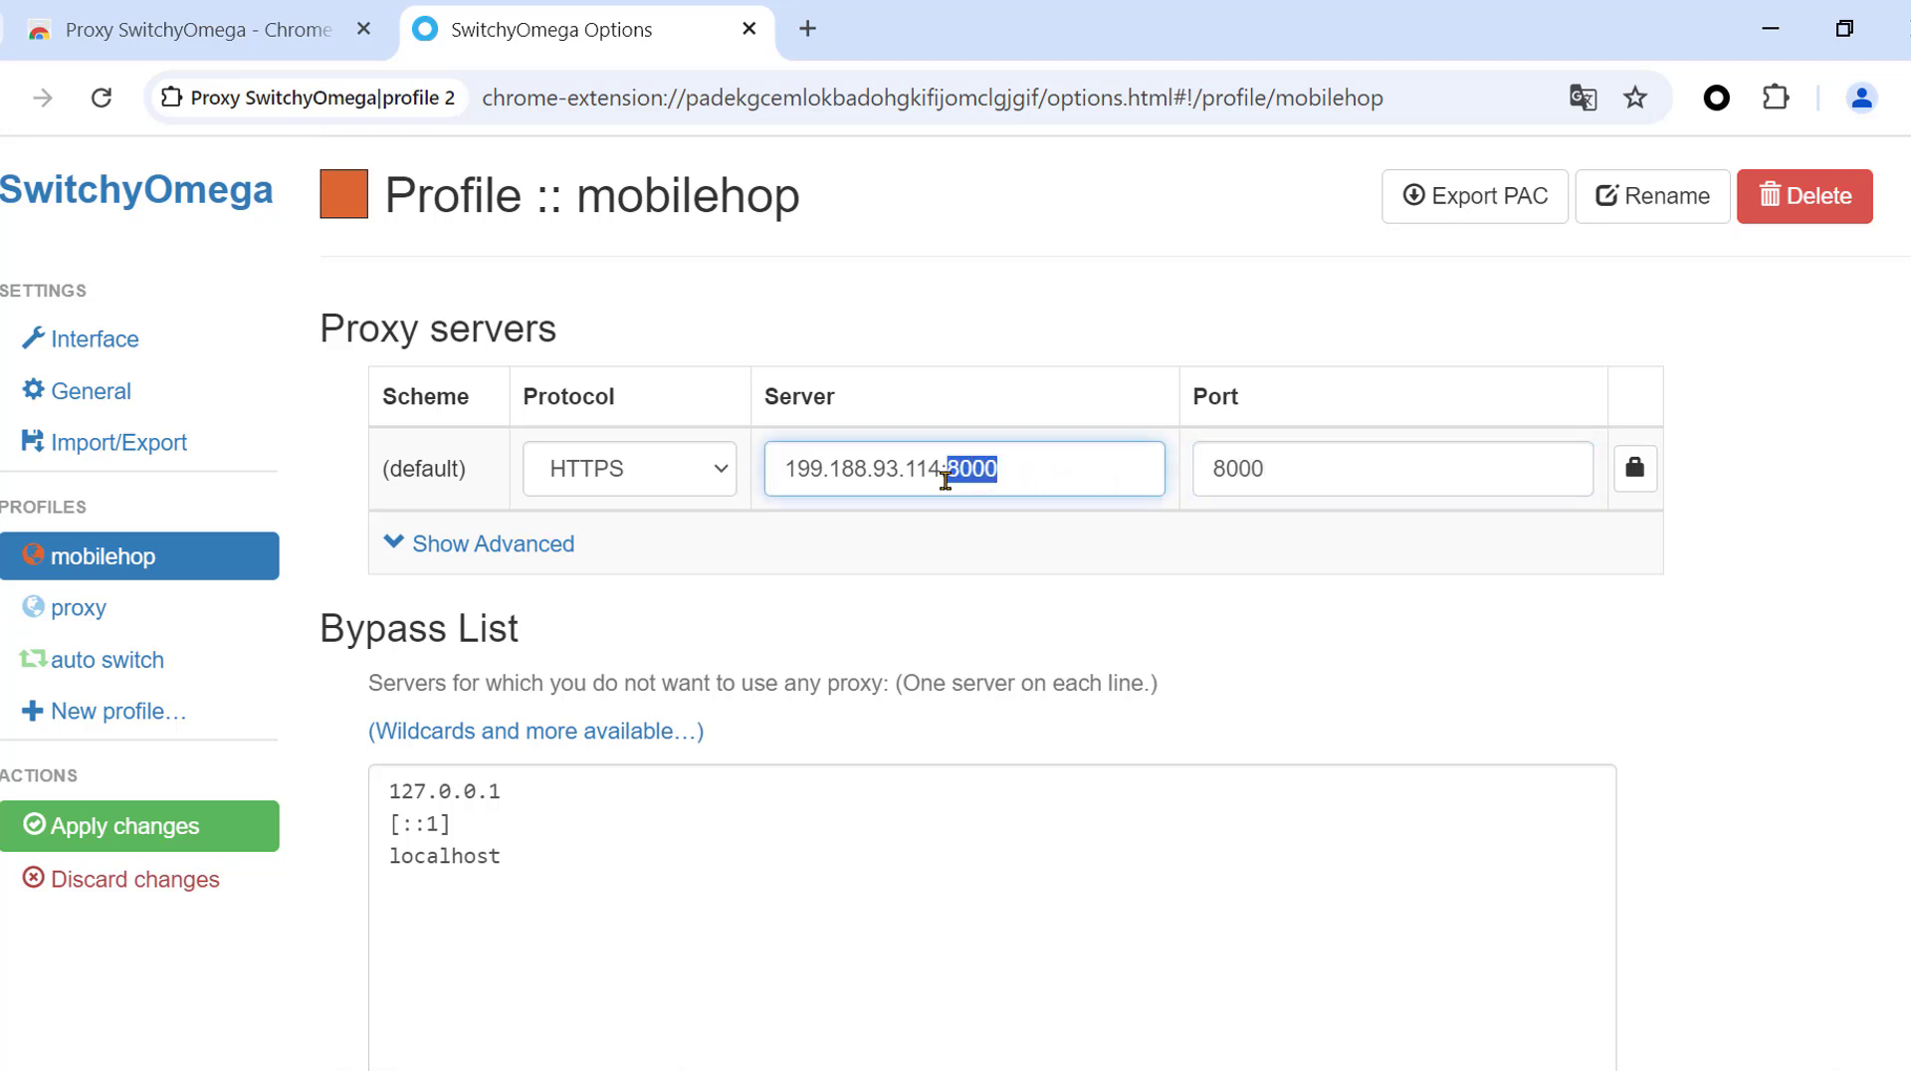
key("BackSpace")
With the advanced scheme rows shown, save username proxy and the proxy password as the default server's authentication, and apply the changes.
left_click(394, 542)
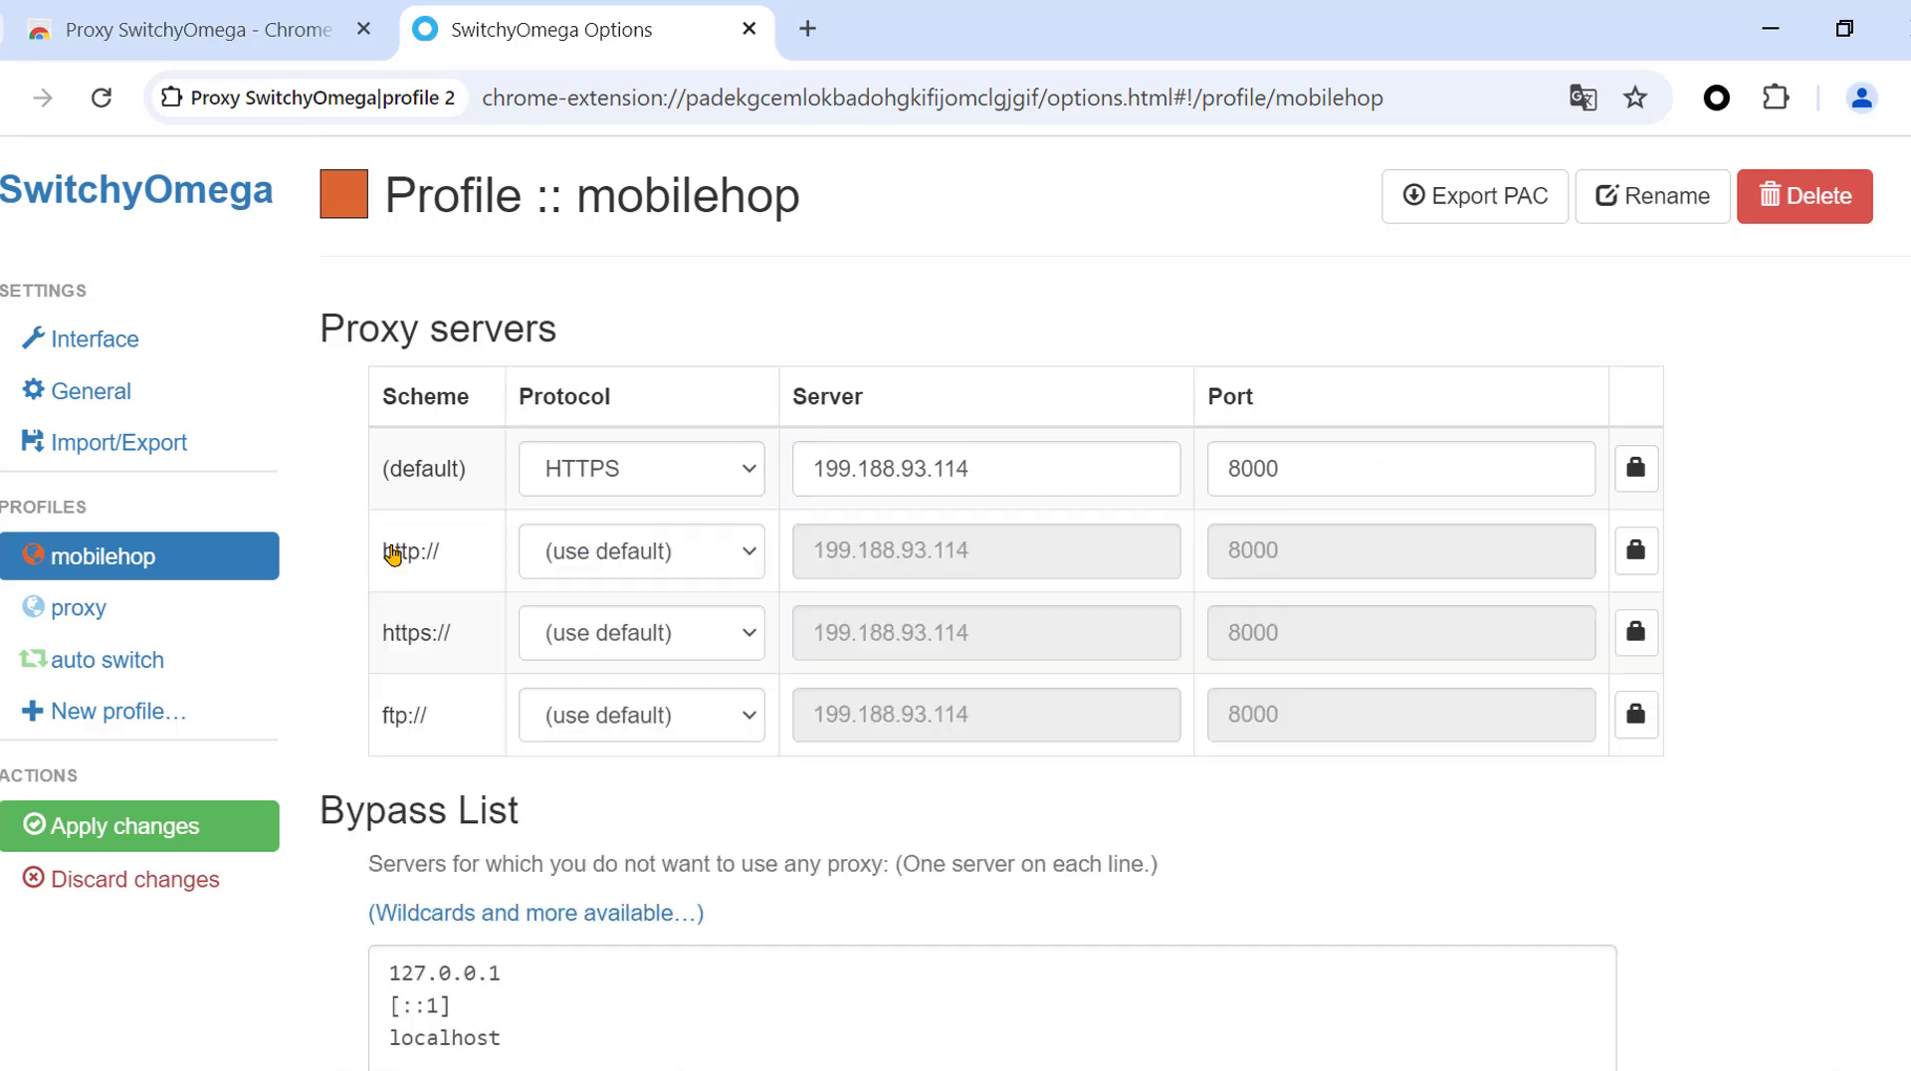
left_click(1638, 474)
left_click(918, 324)
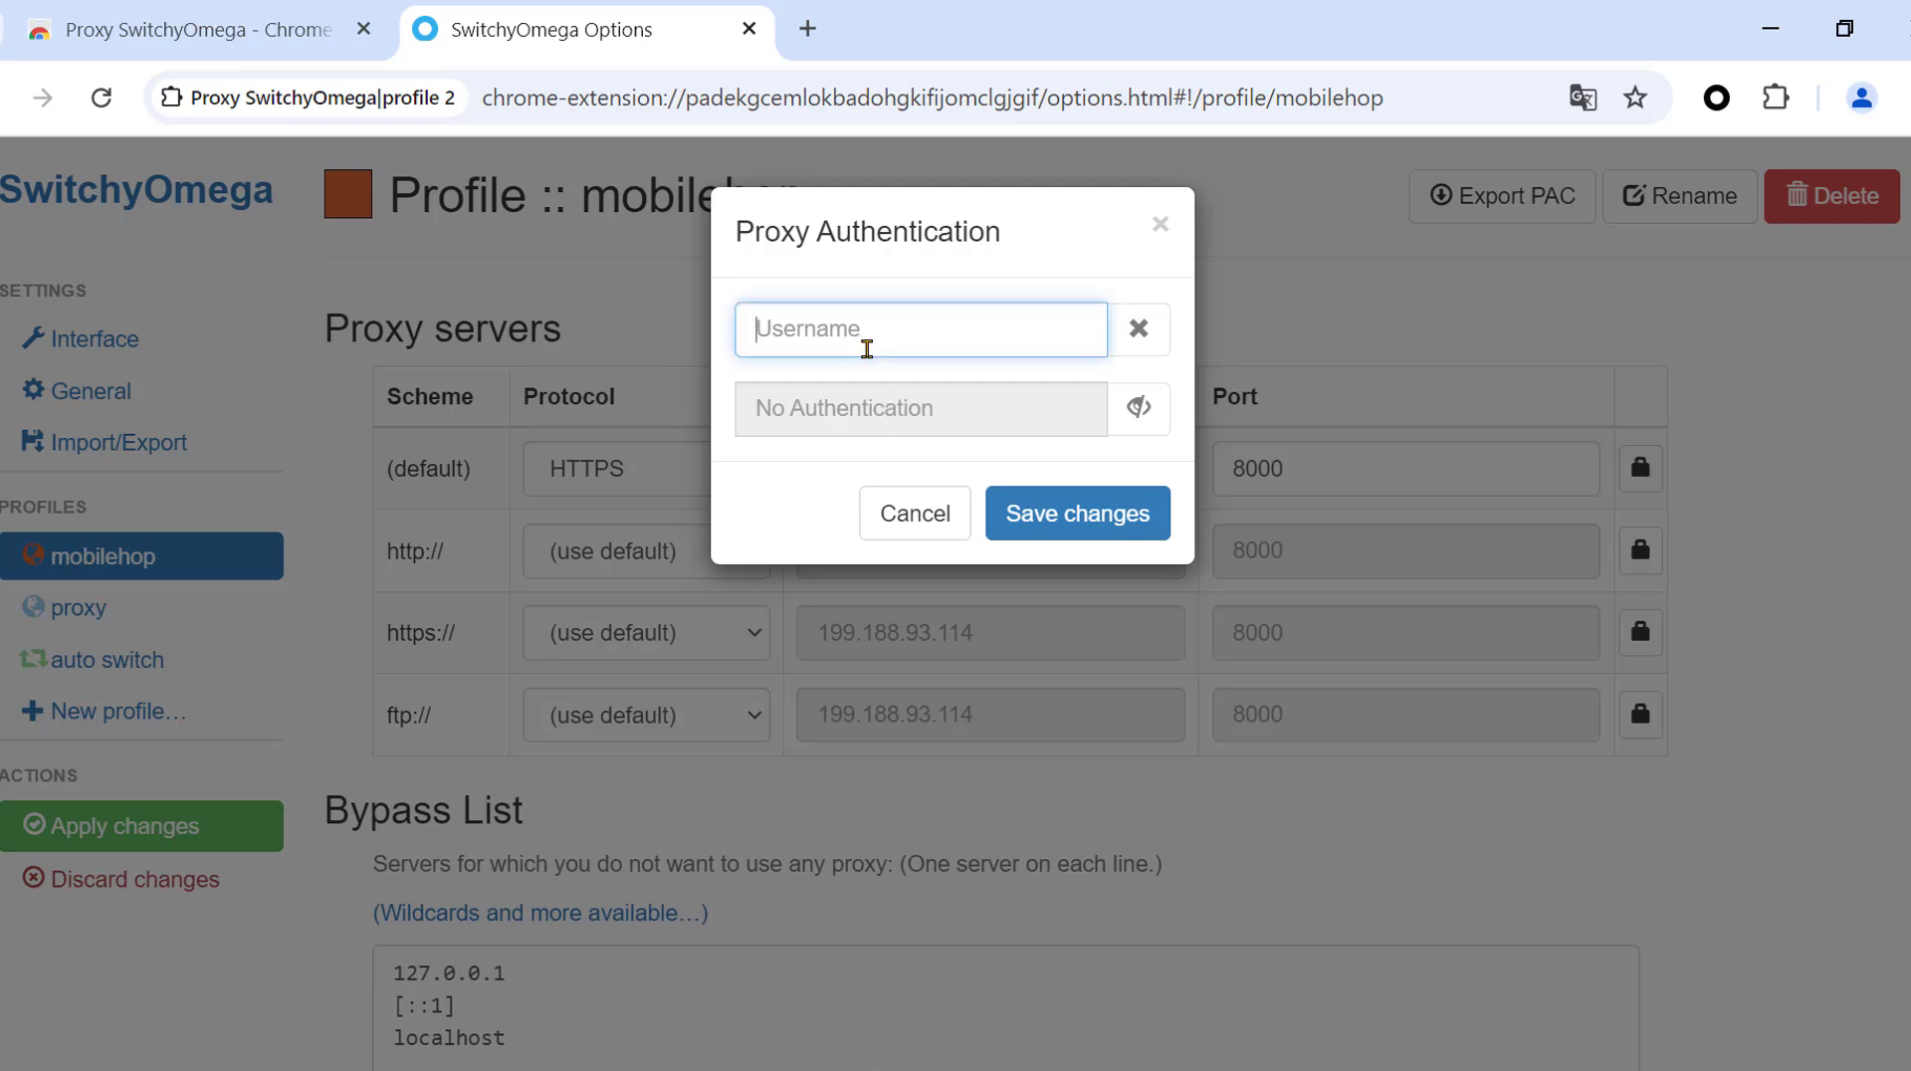
key("super+v")
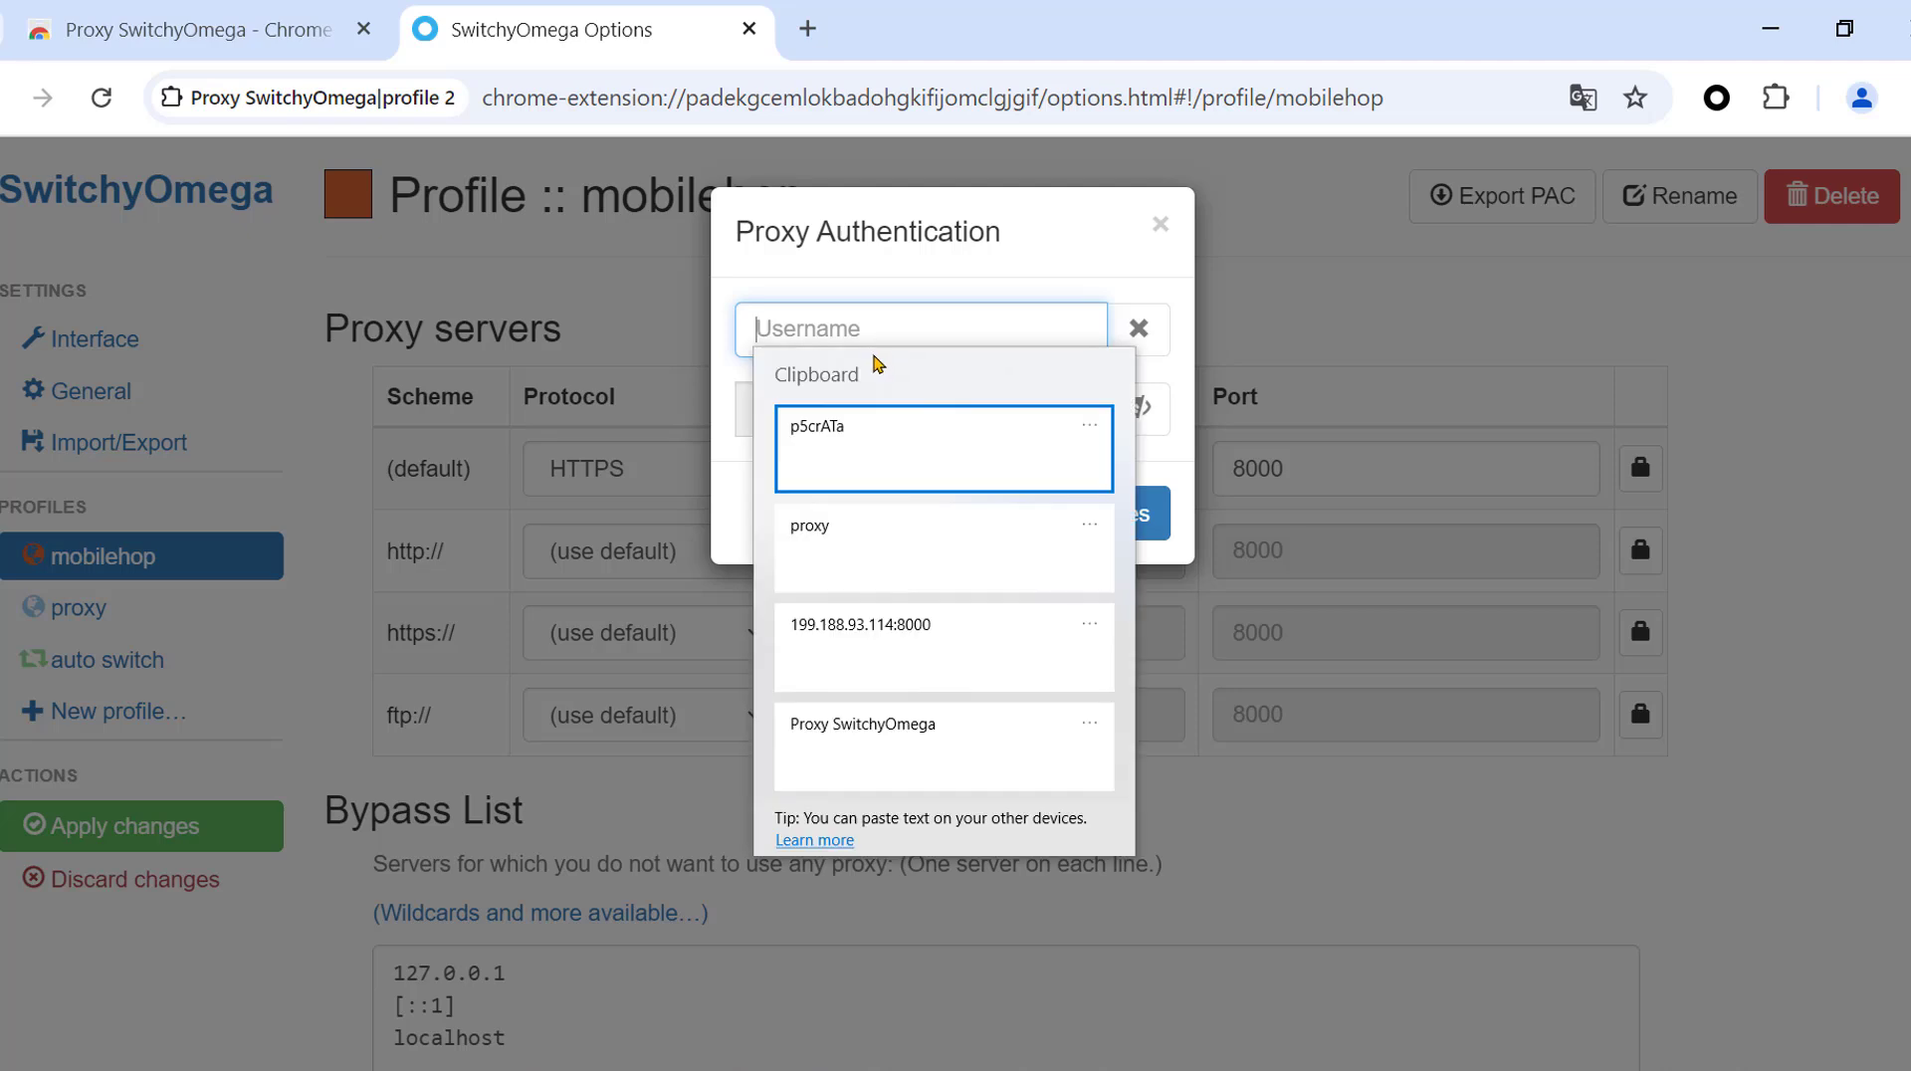
left_click(857, 526)
left_click(855, 415)
key("super+v")
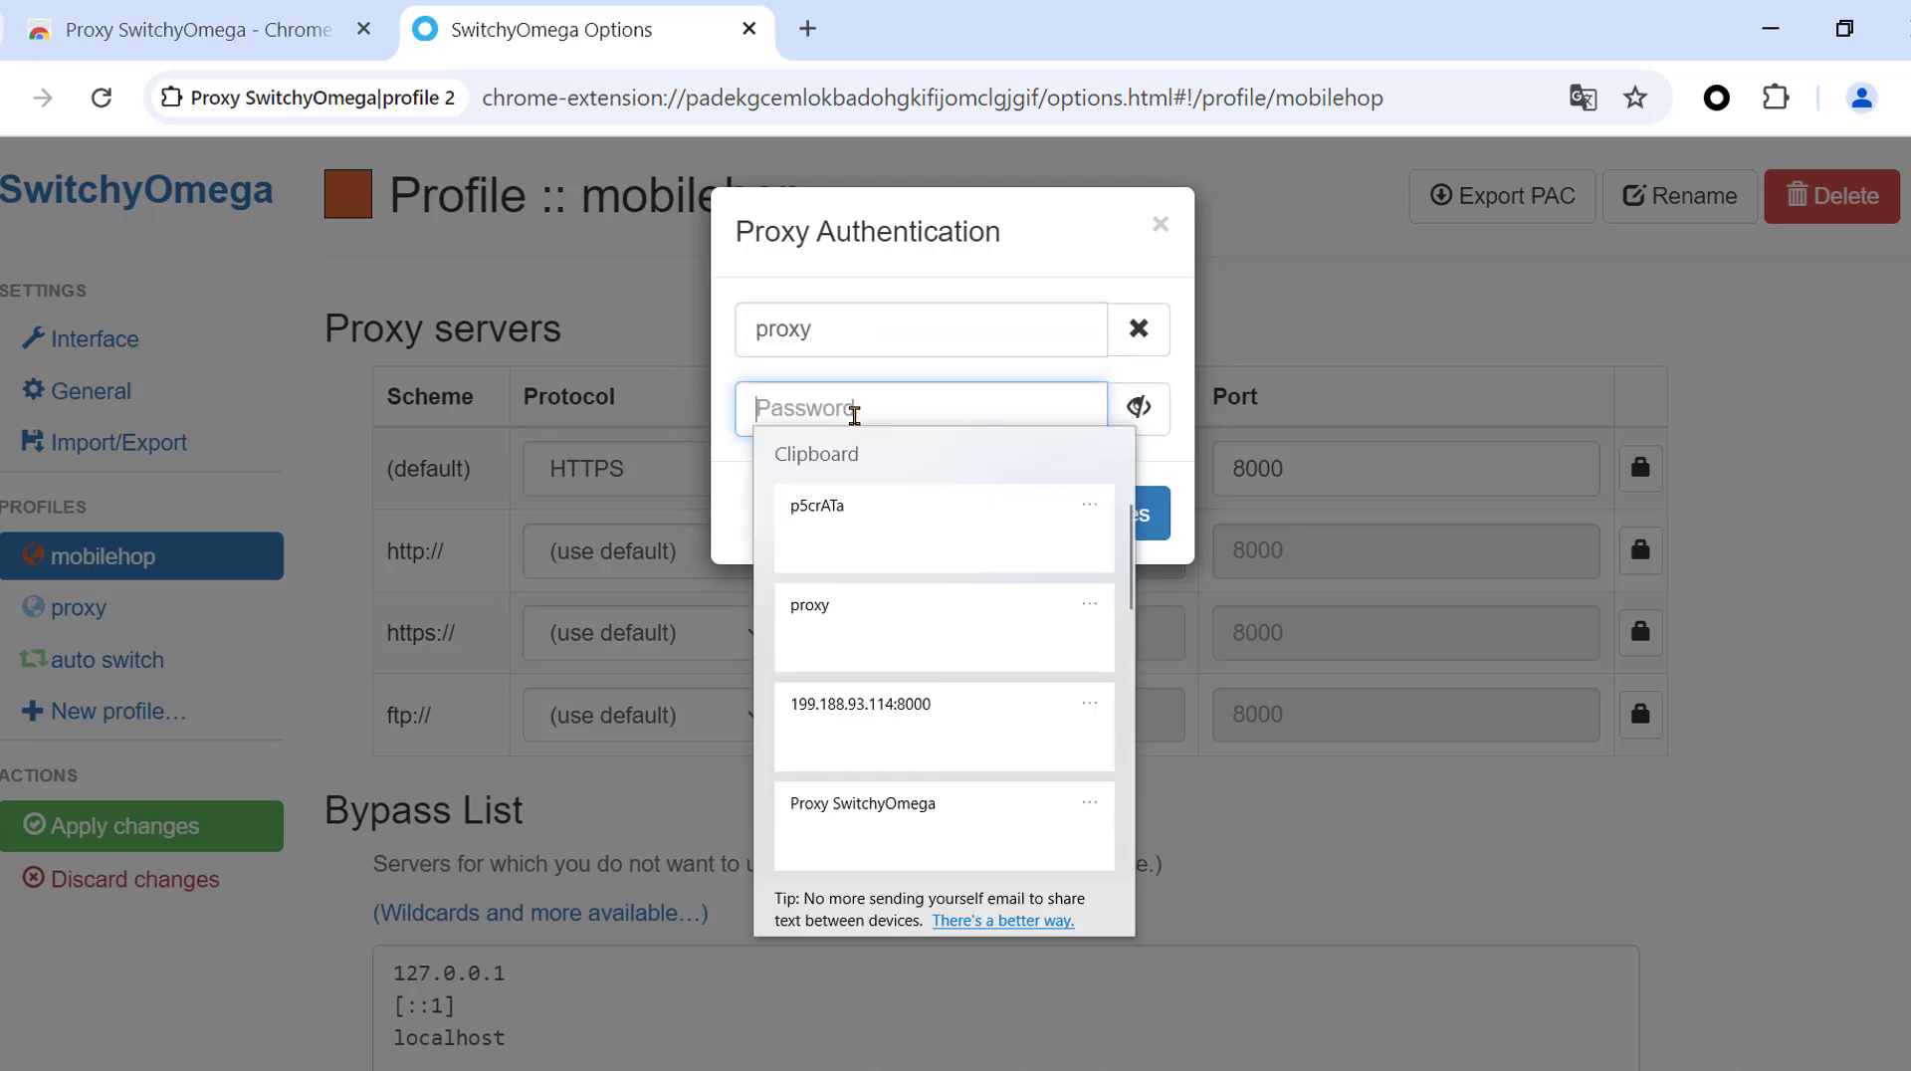
left_click(845, 509)
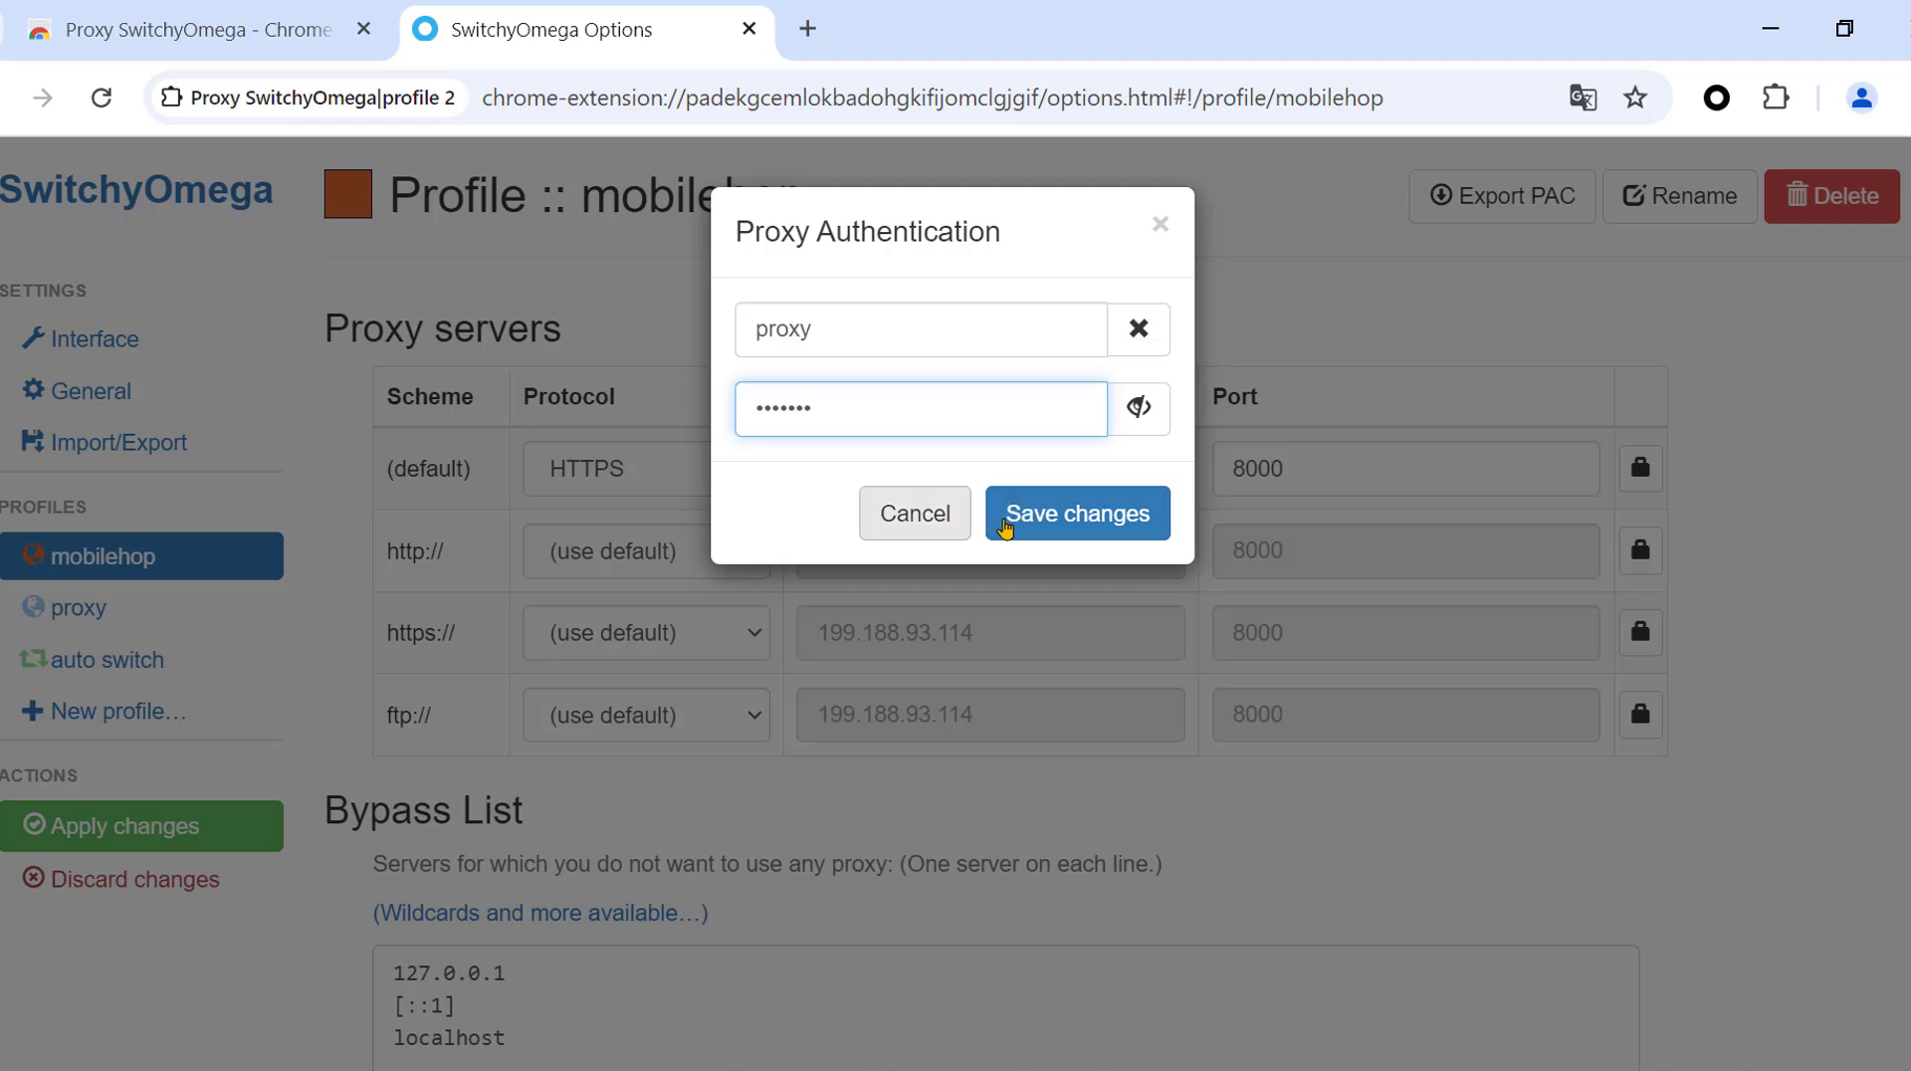
left_click(1082, 528)
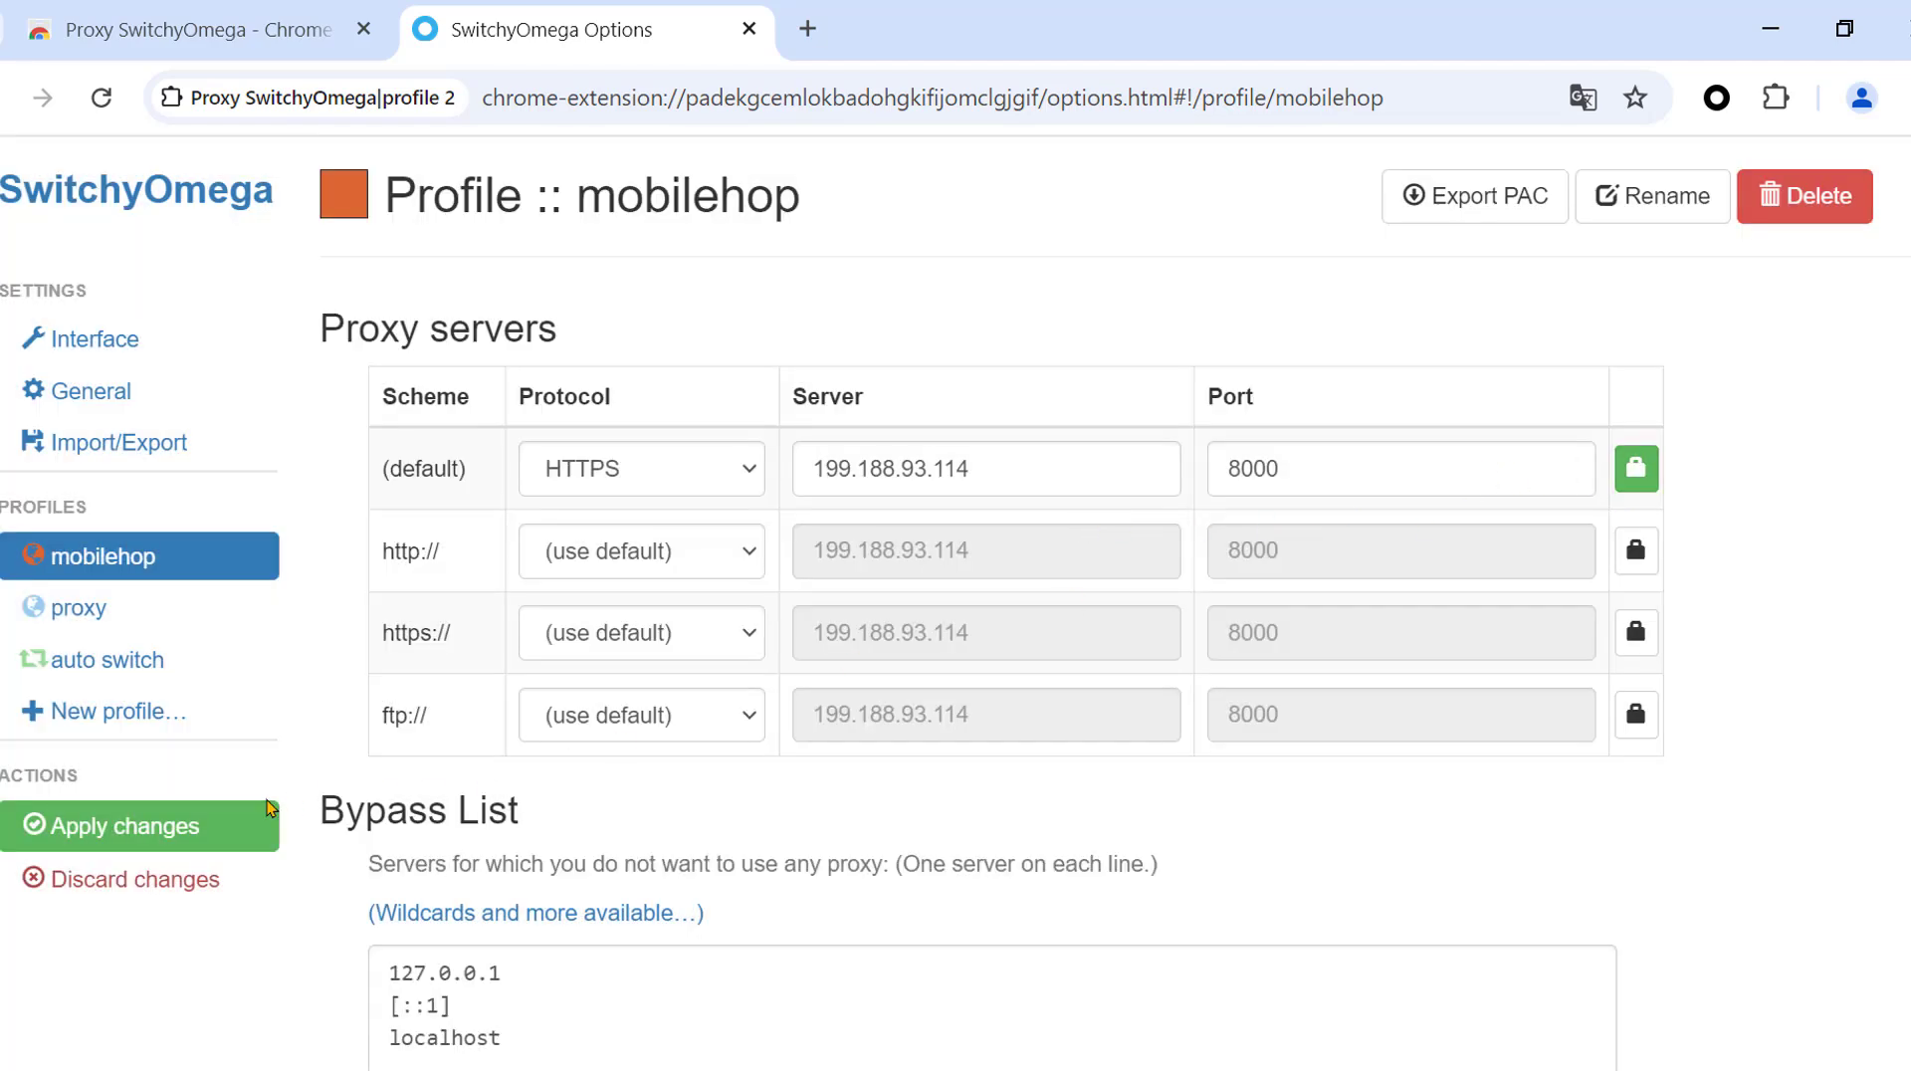
left_click(87, 834)
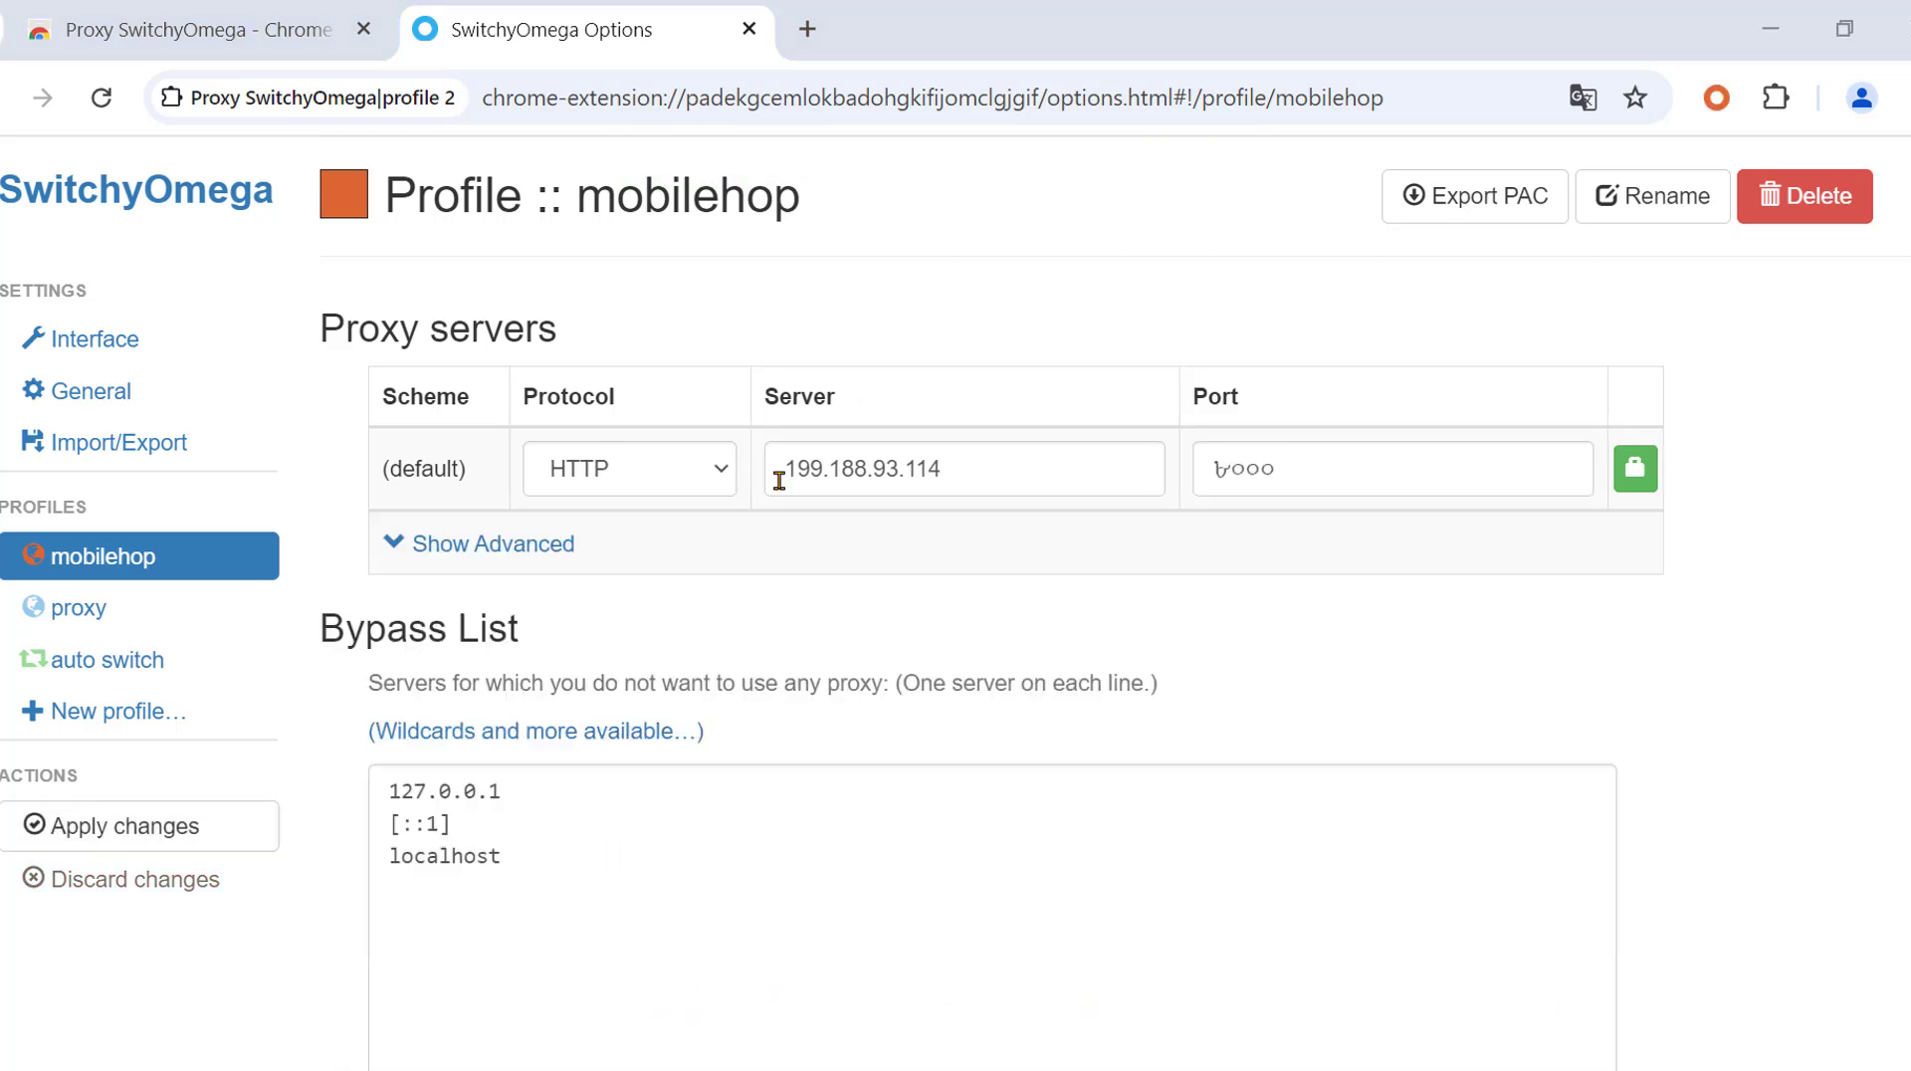
Set the default scheme's protocol to HTTP in the mobilehop profile and apply the changes.
left_click(709, 466)
left_click(586, 563)
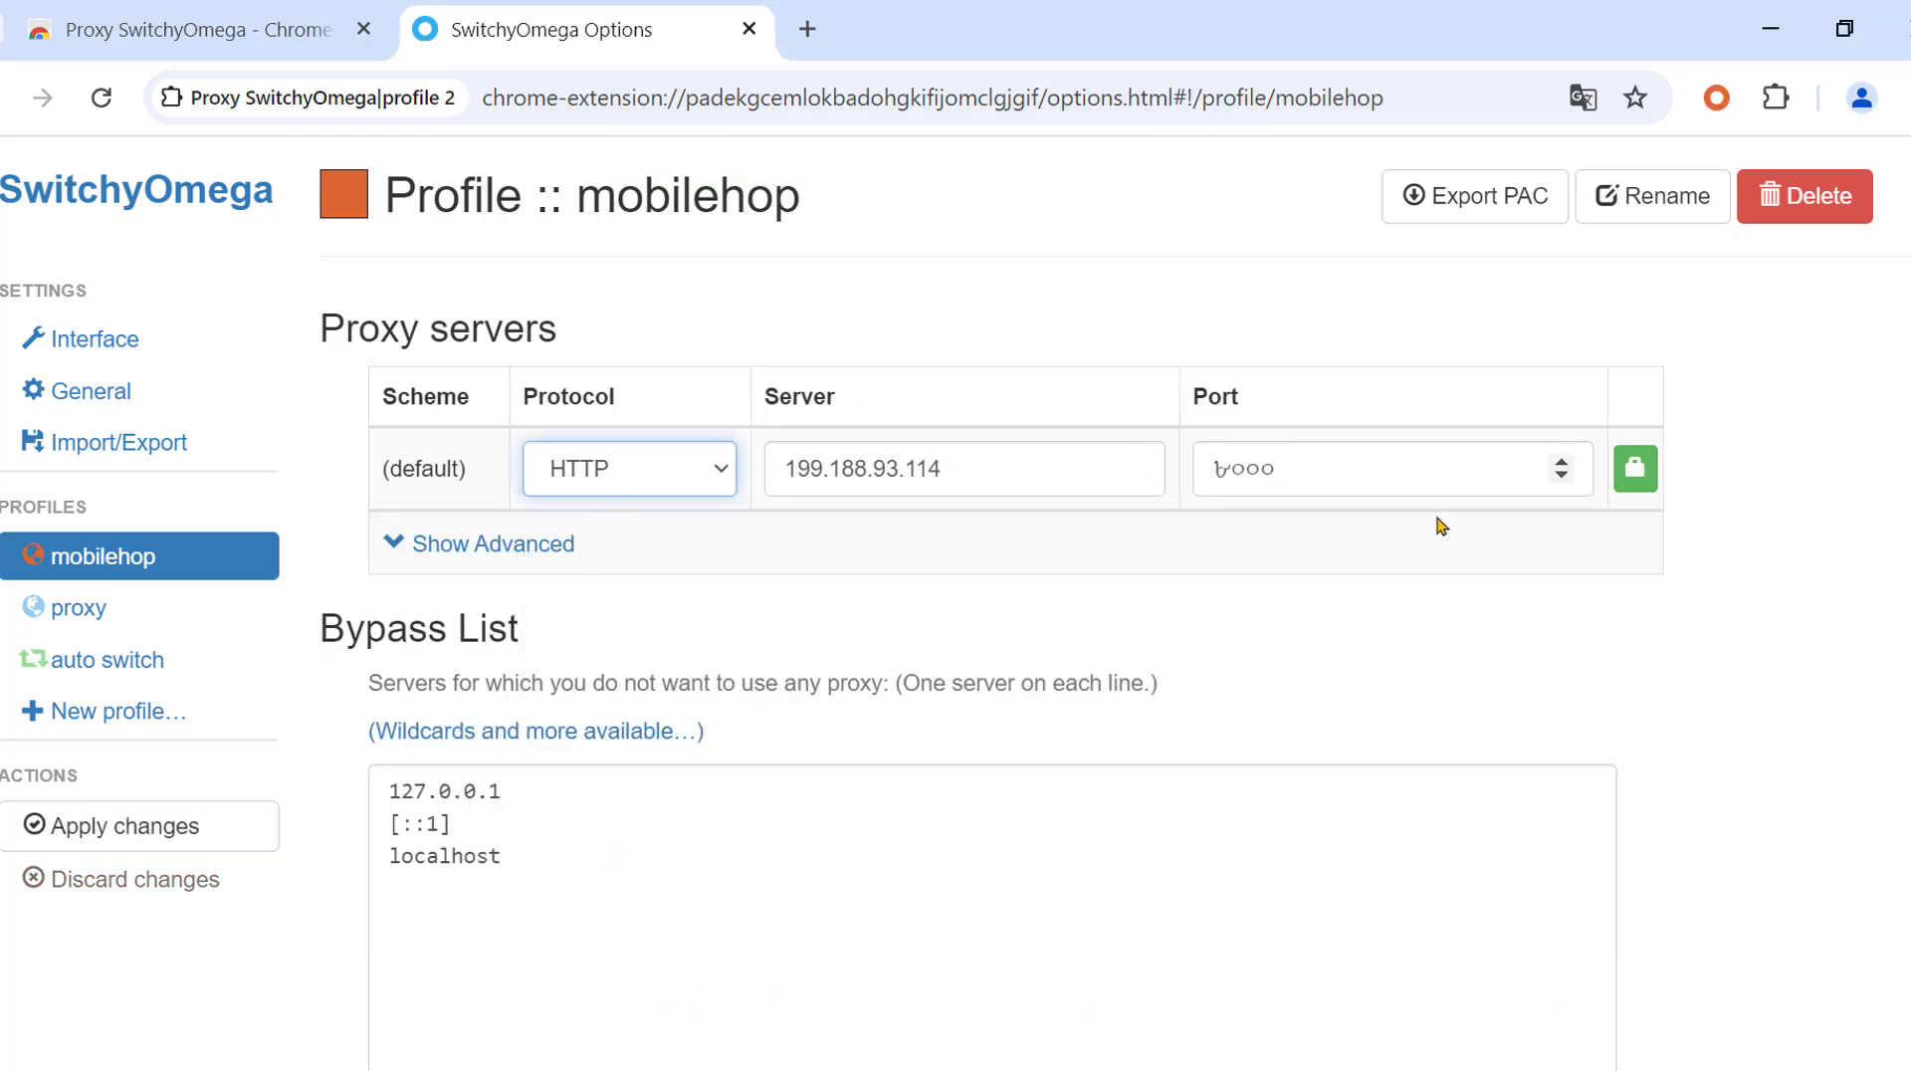
left_click(947, 468)
left_click(675, 483)
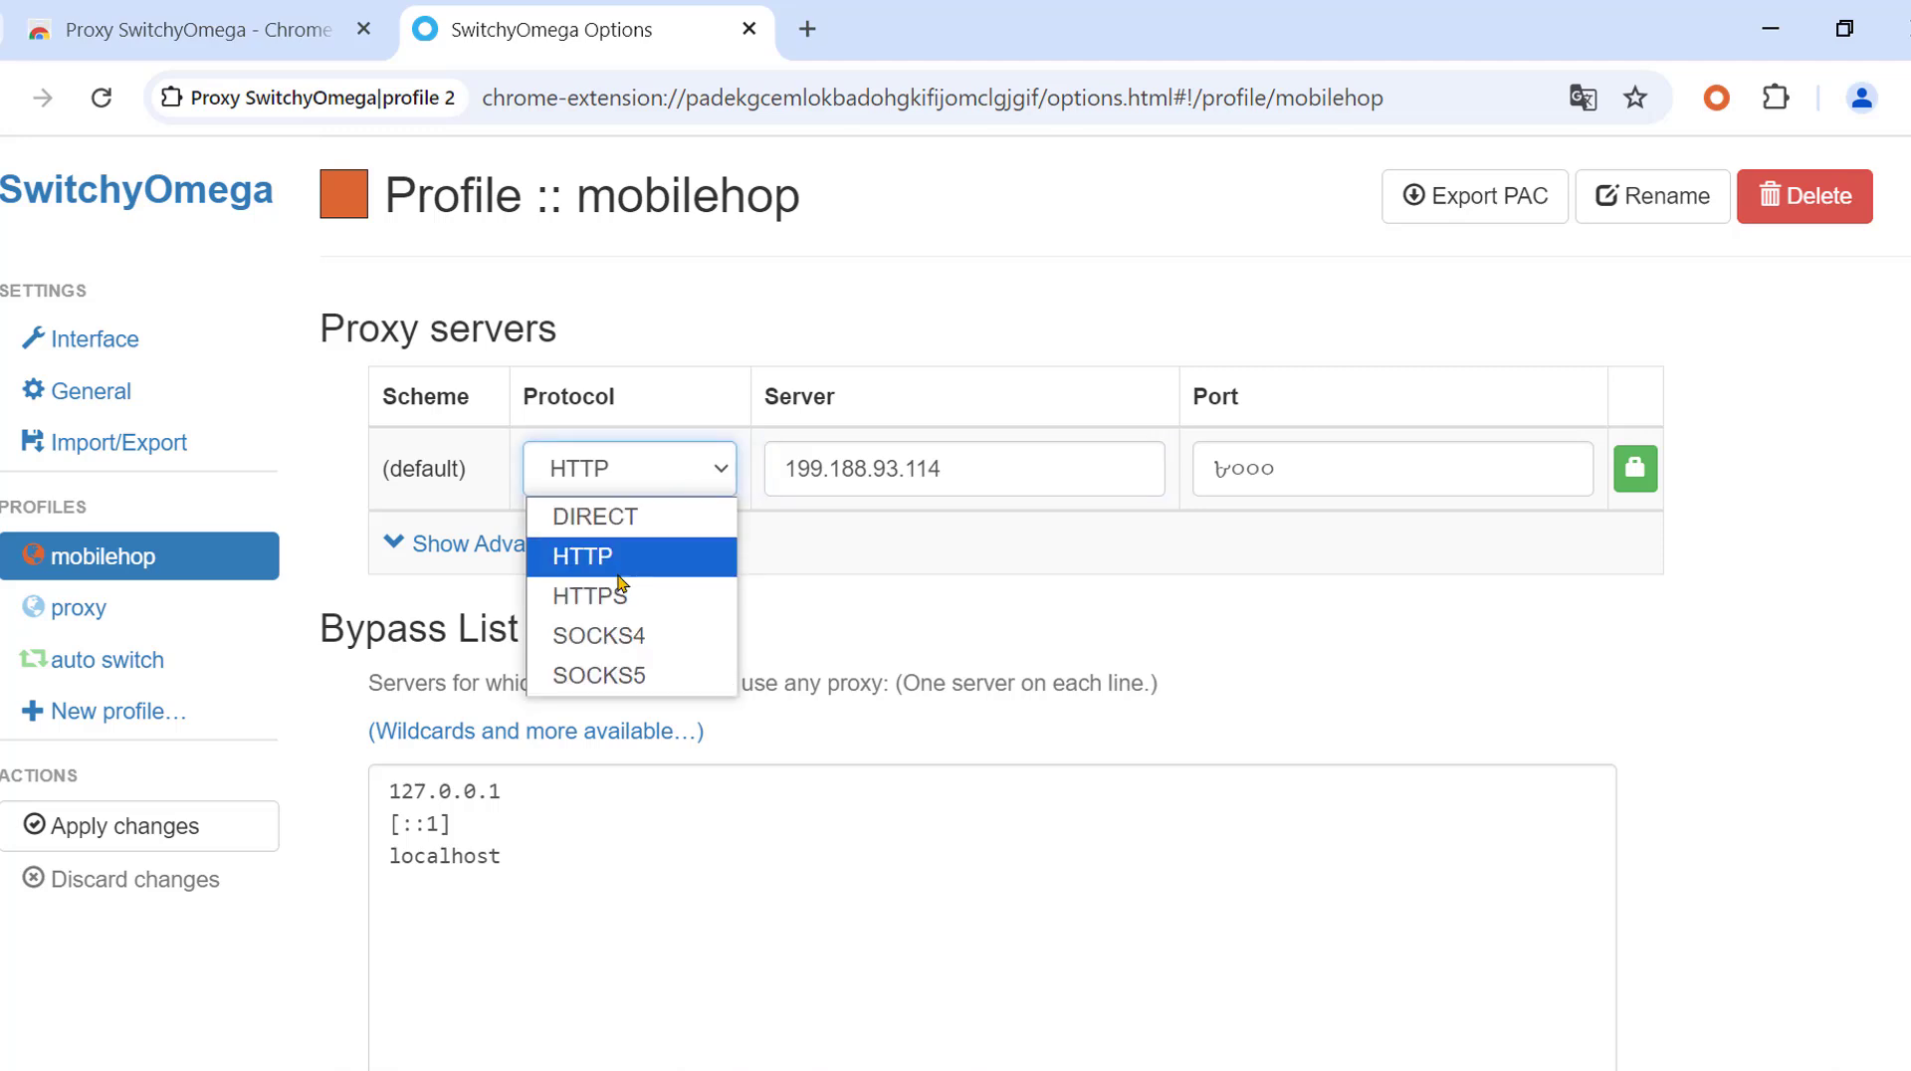
left_click(629, 591)
left_click(595, 498)
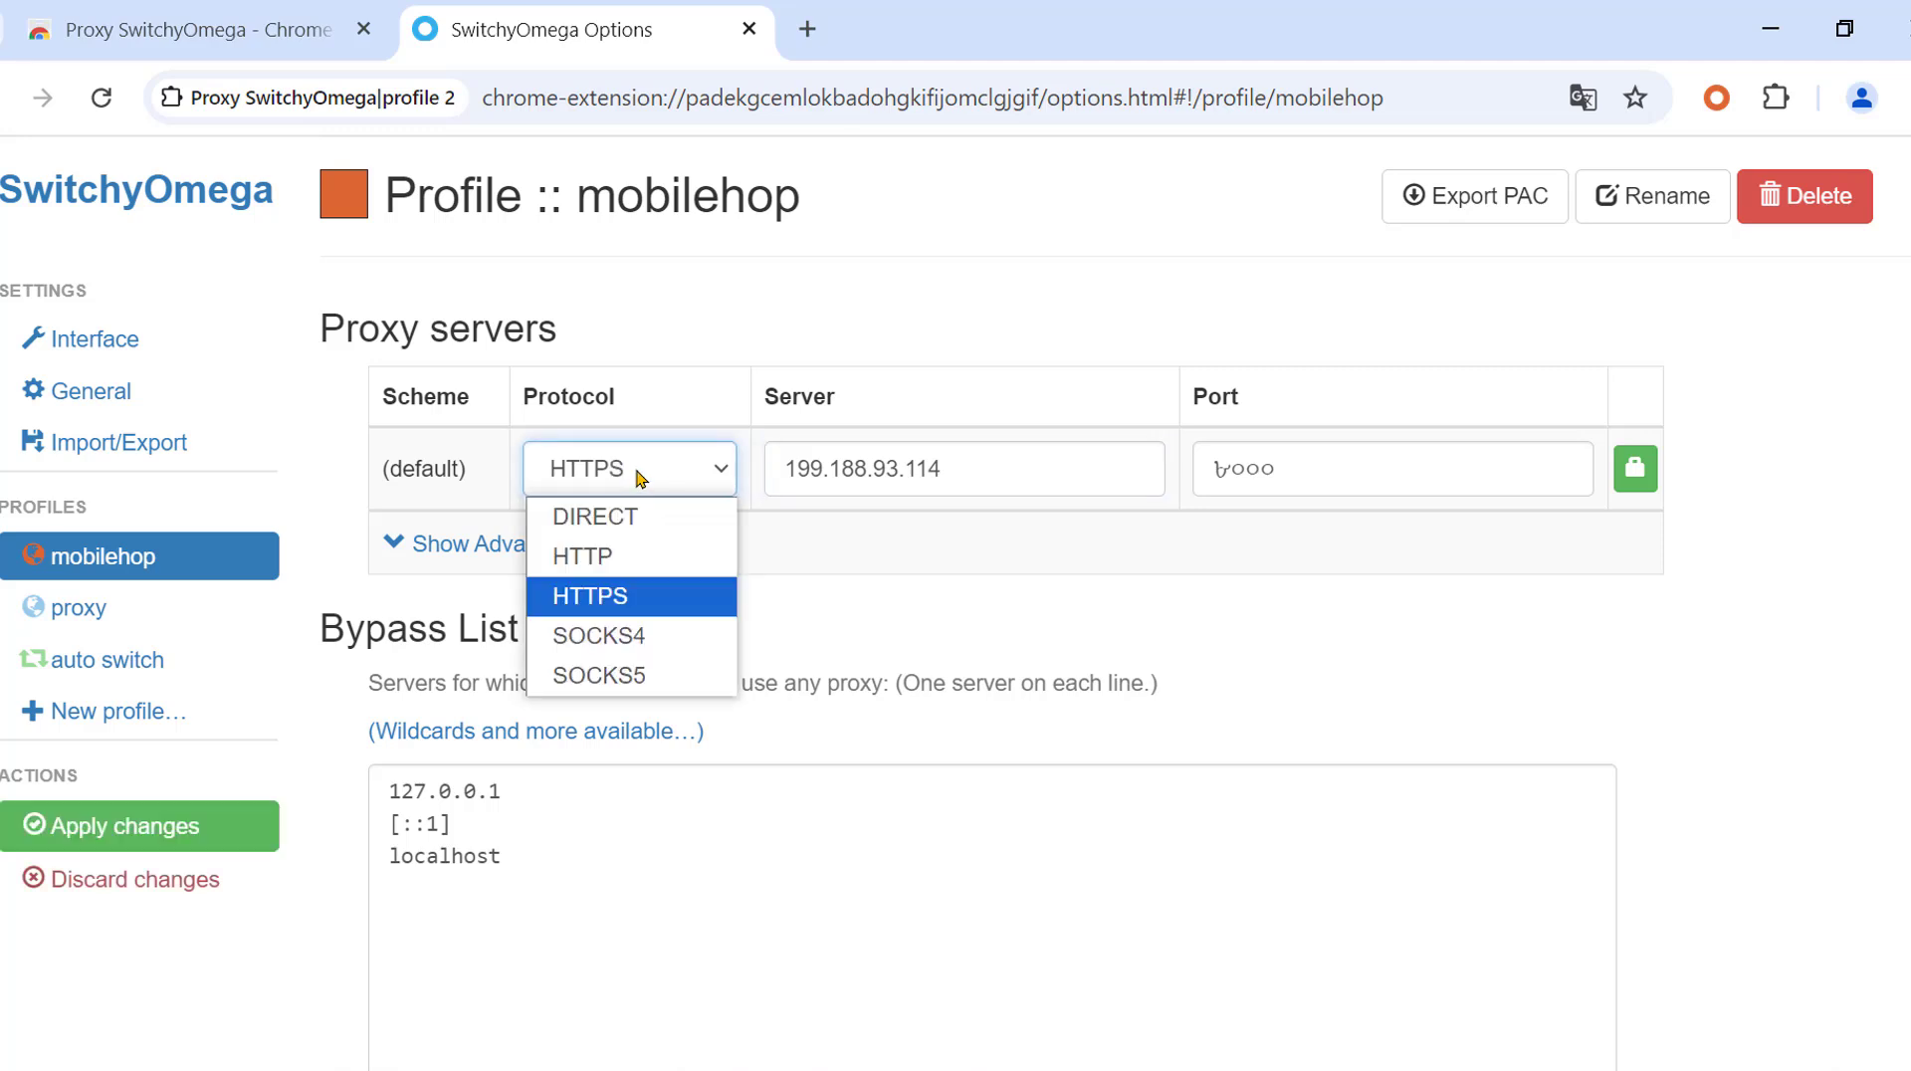
left_click(597, 542)
left_click(188, 834)
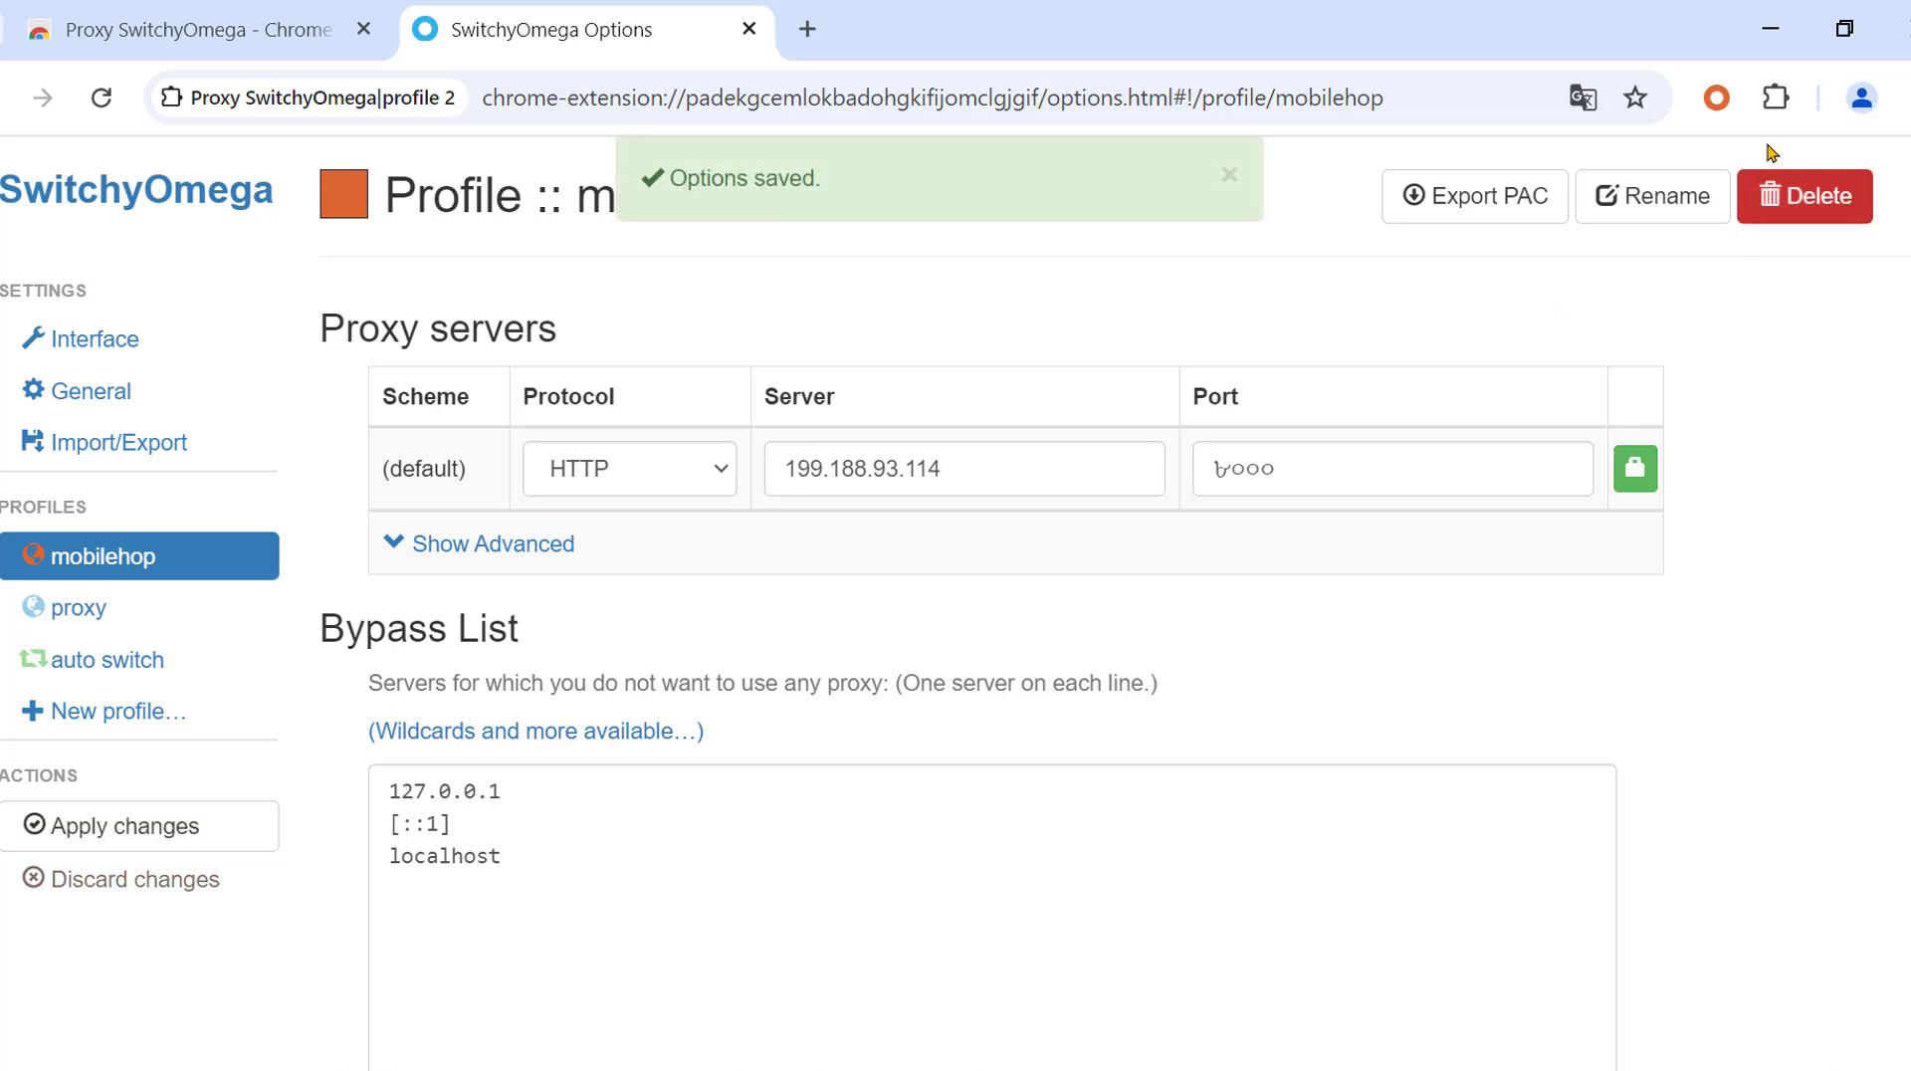
Activate the mobilehop profile as the browser's current proxy through the SwitchyOmega extension.
left_click(1717, 98)
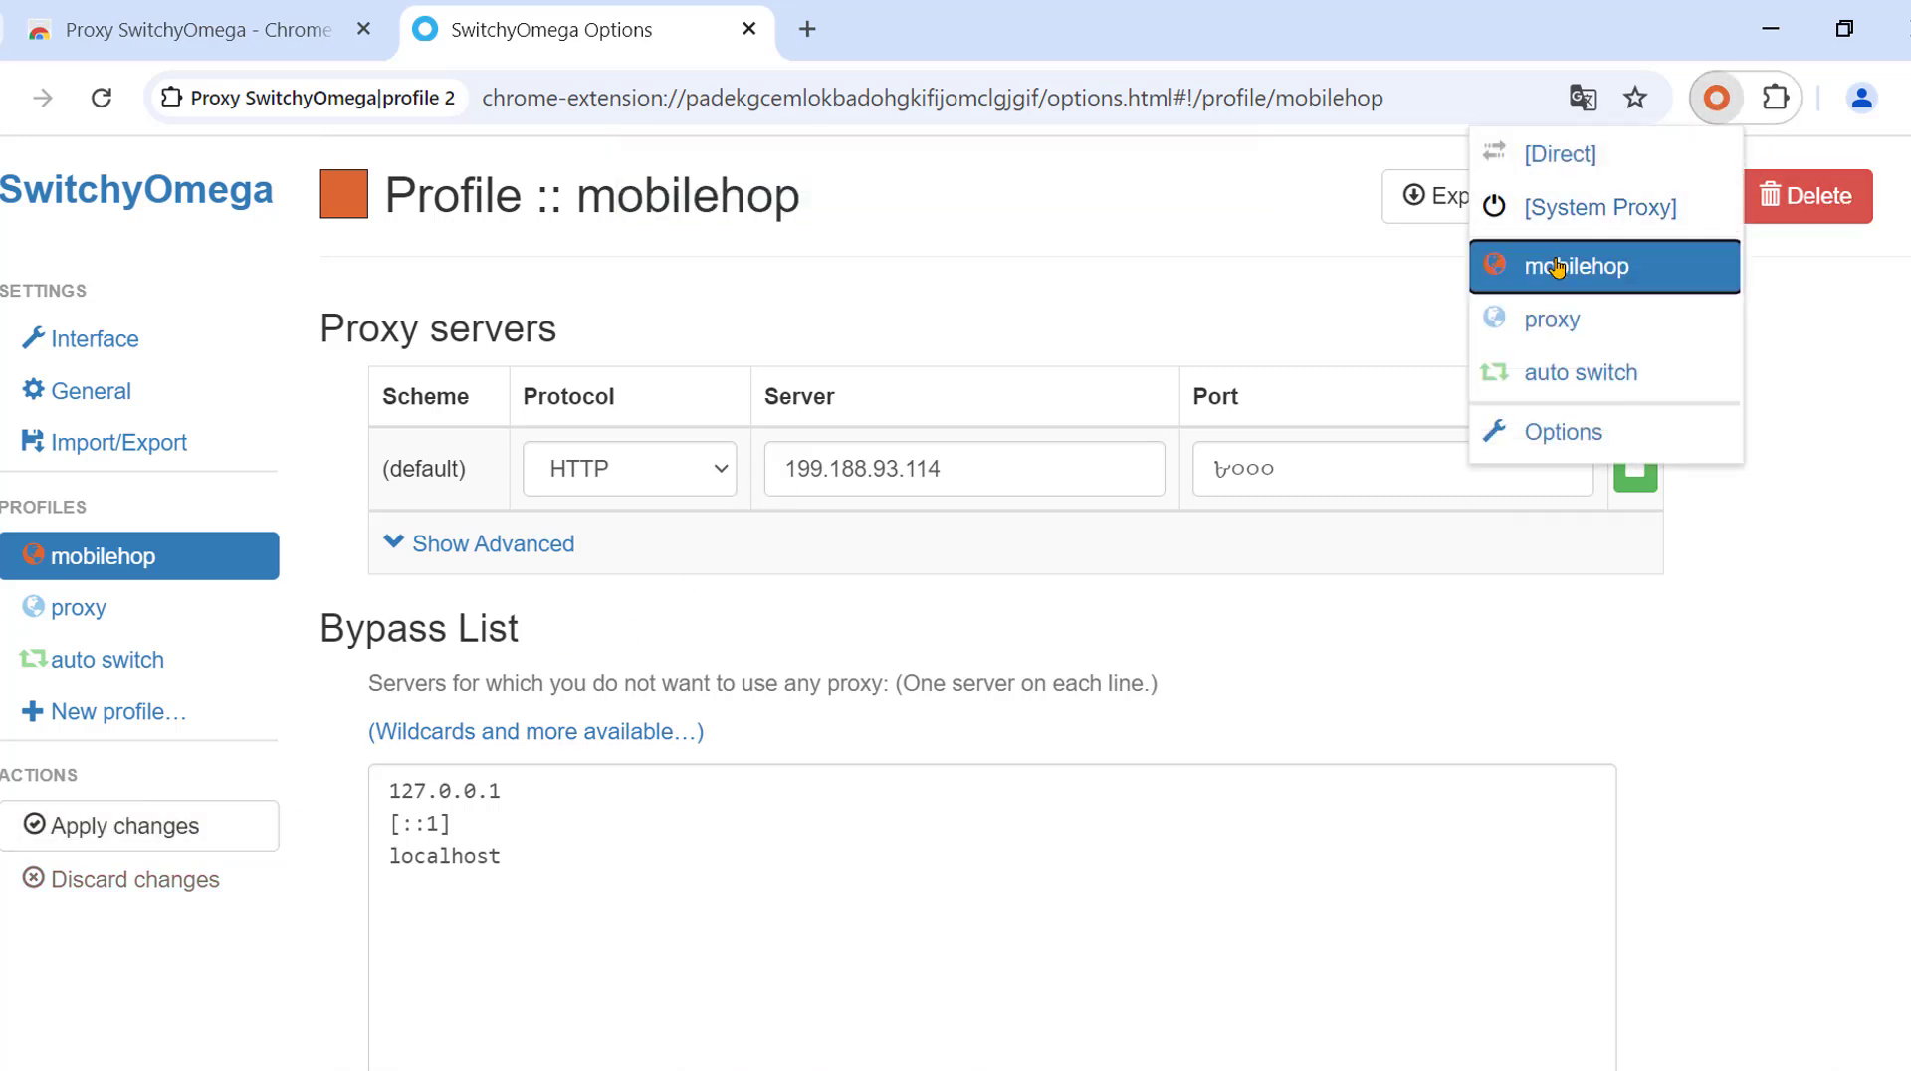
left_click(1530, 273)
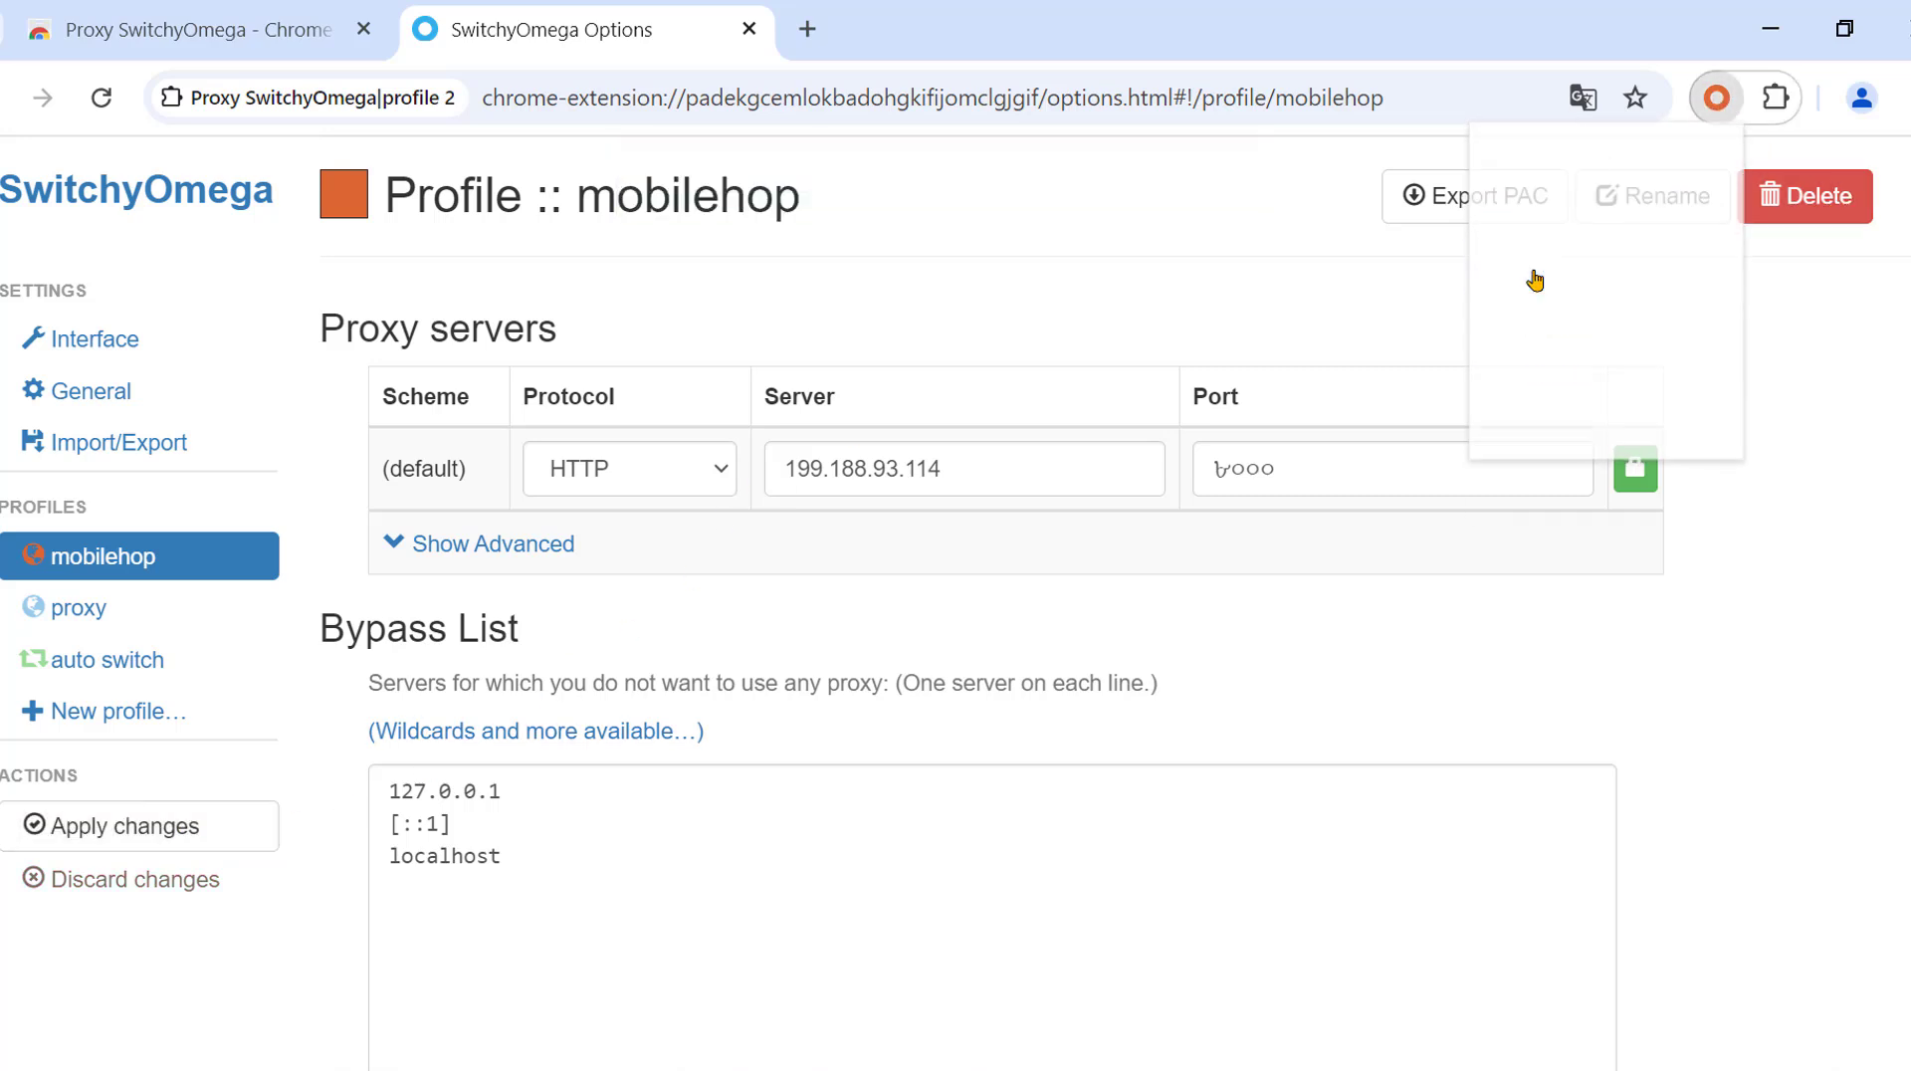
left_click(1717, 98)
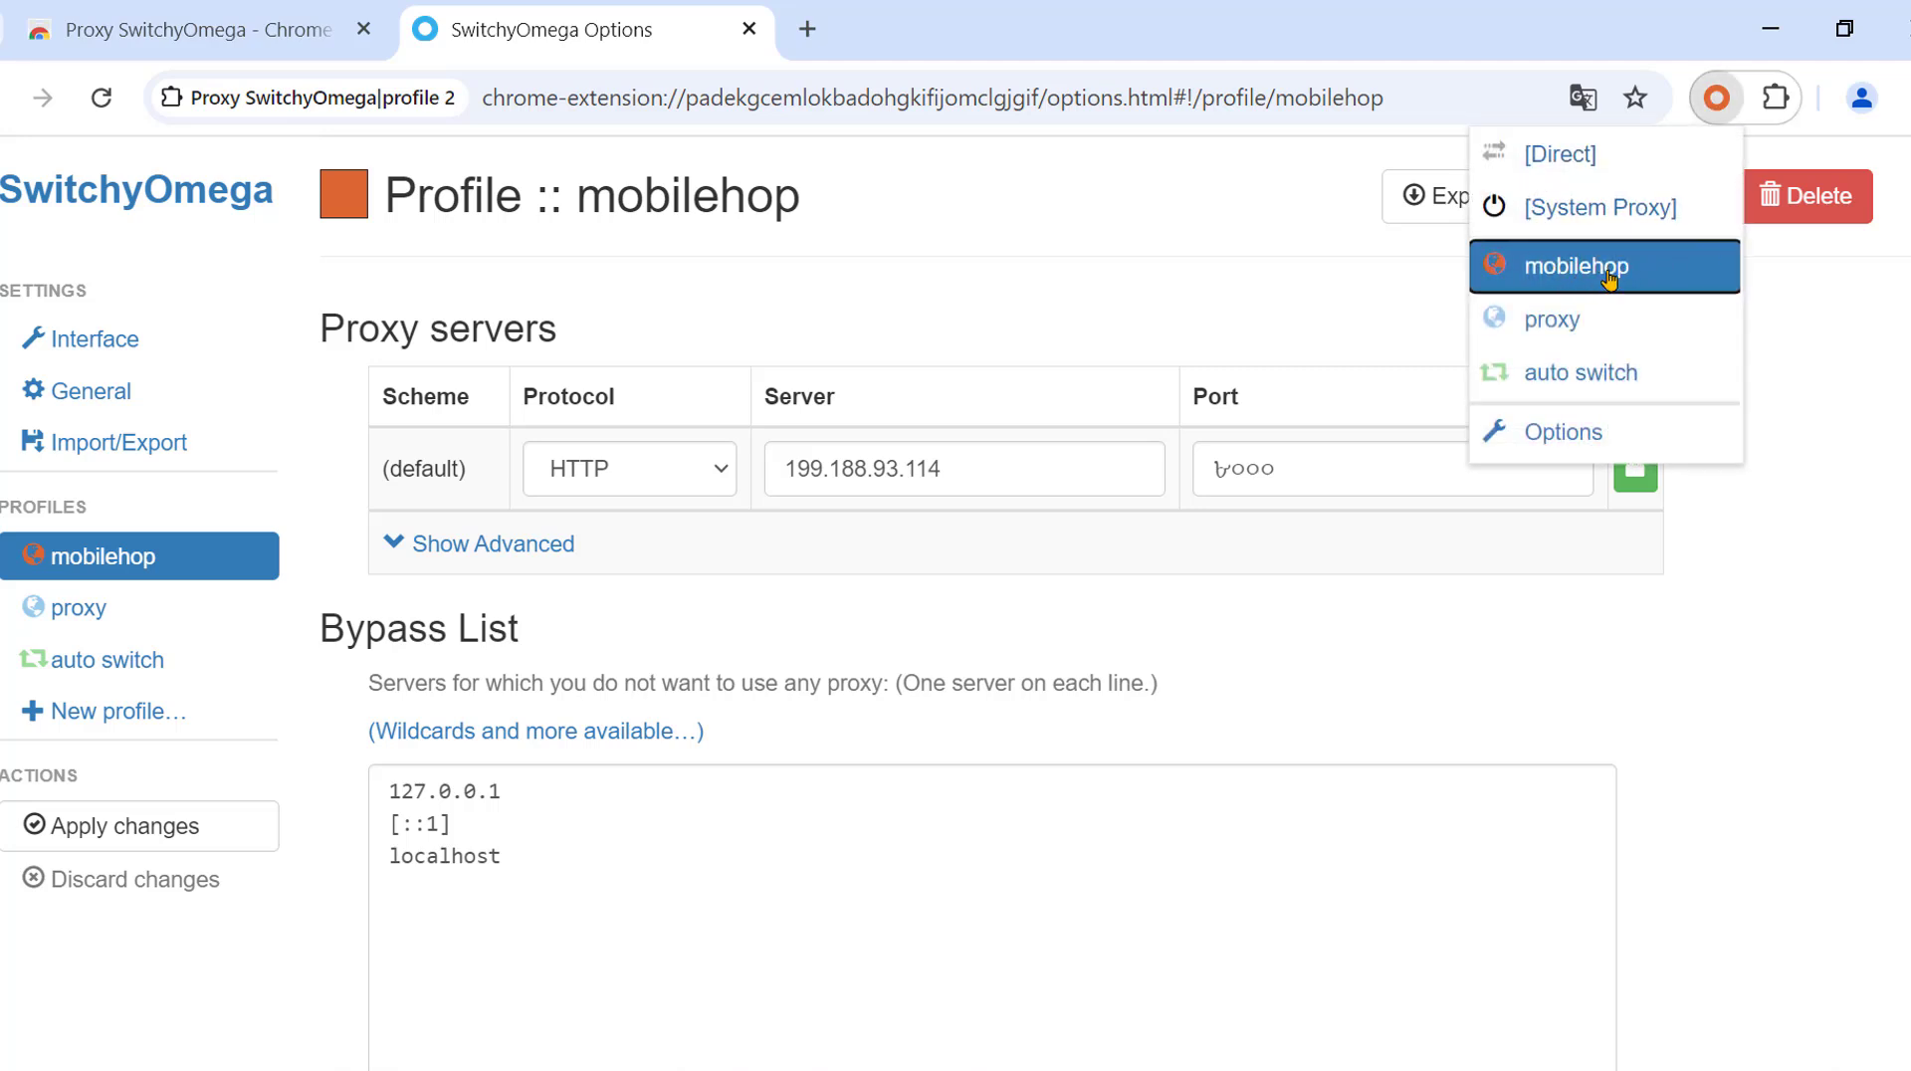
left_click(1585, 281)
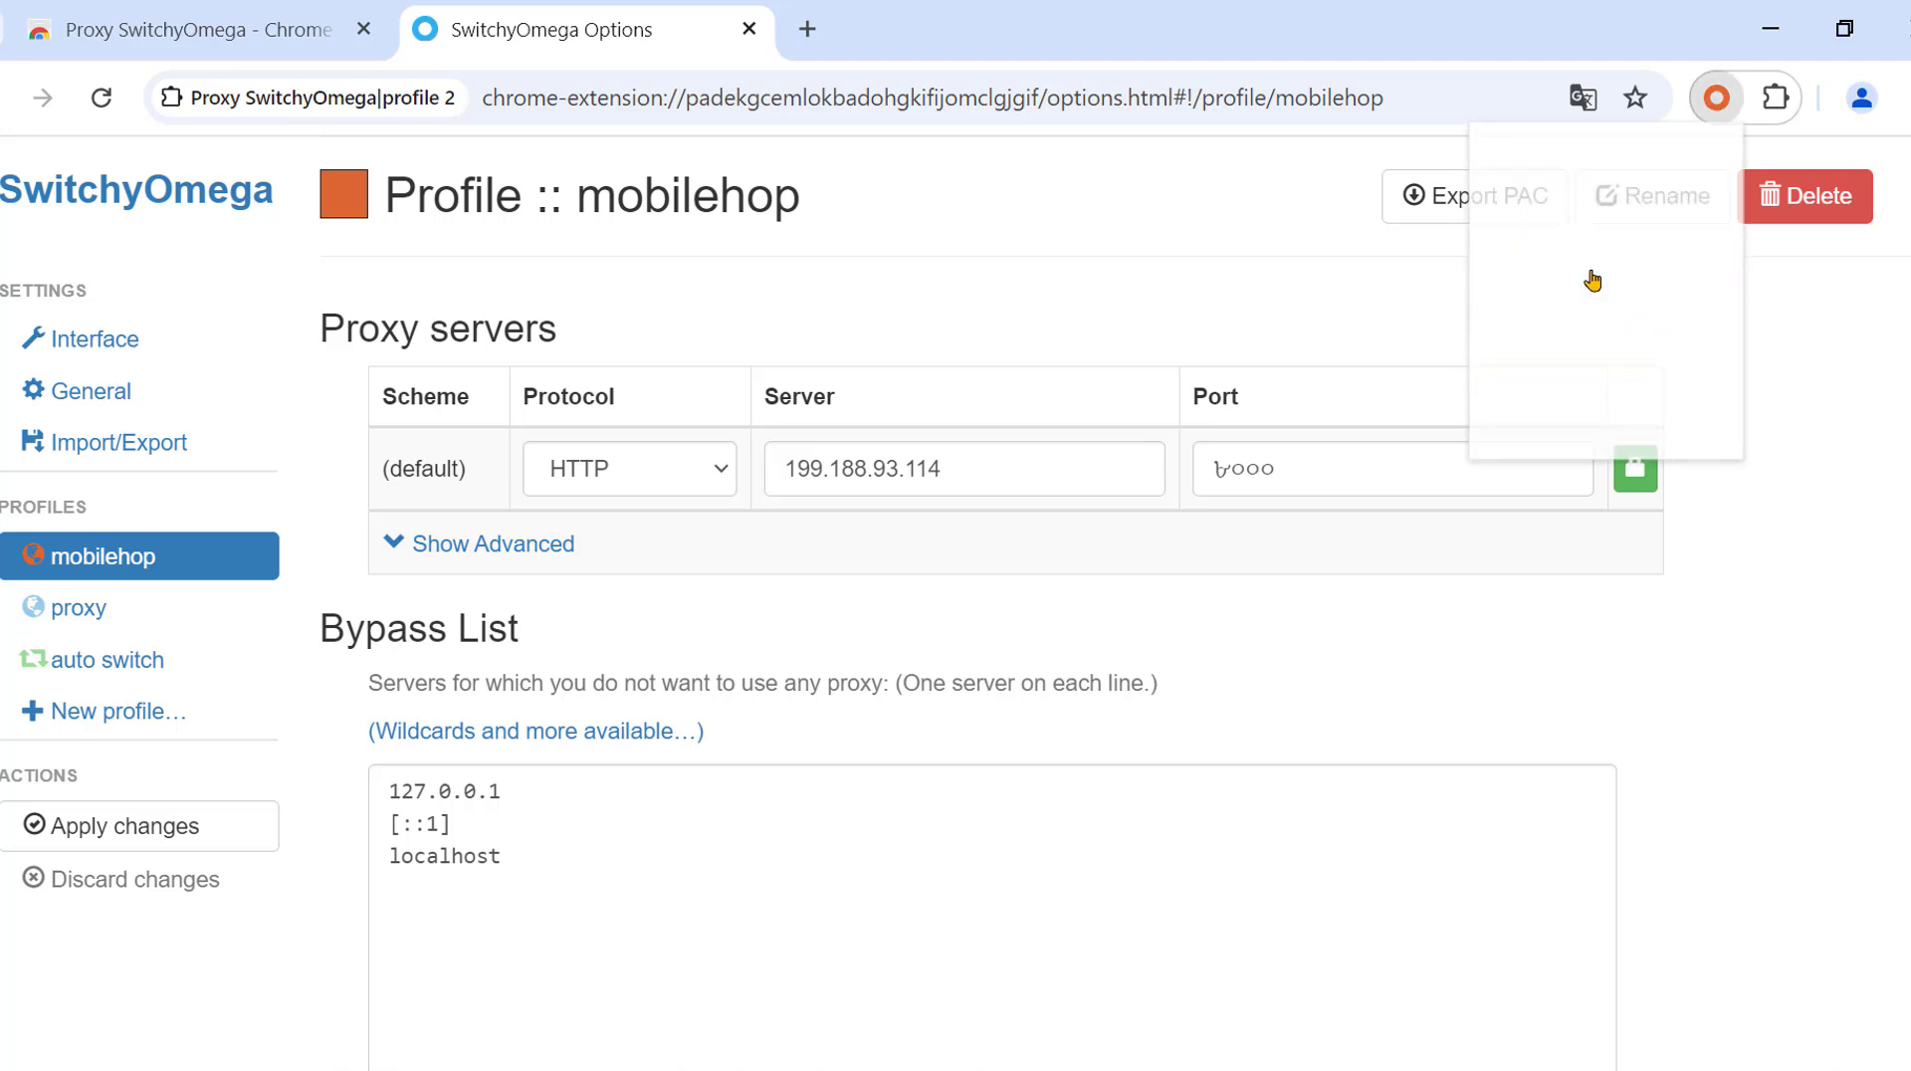
Search Google for ipinfo in a new tab and open the IPinfo website from the sponsored result.
left_click(807, 29)
type("ipinf")
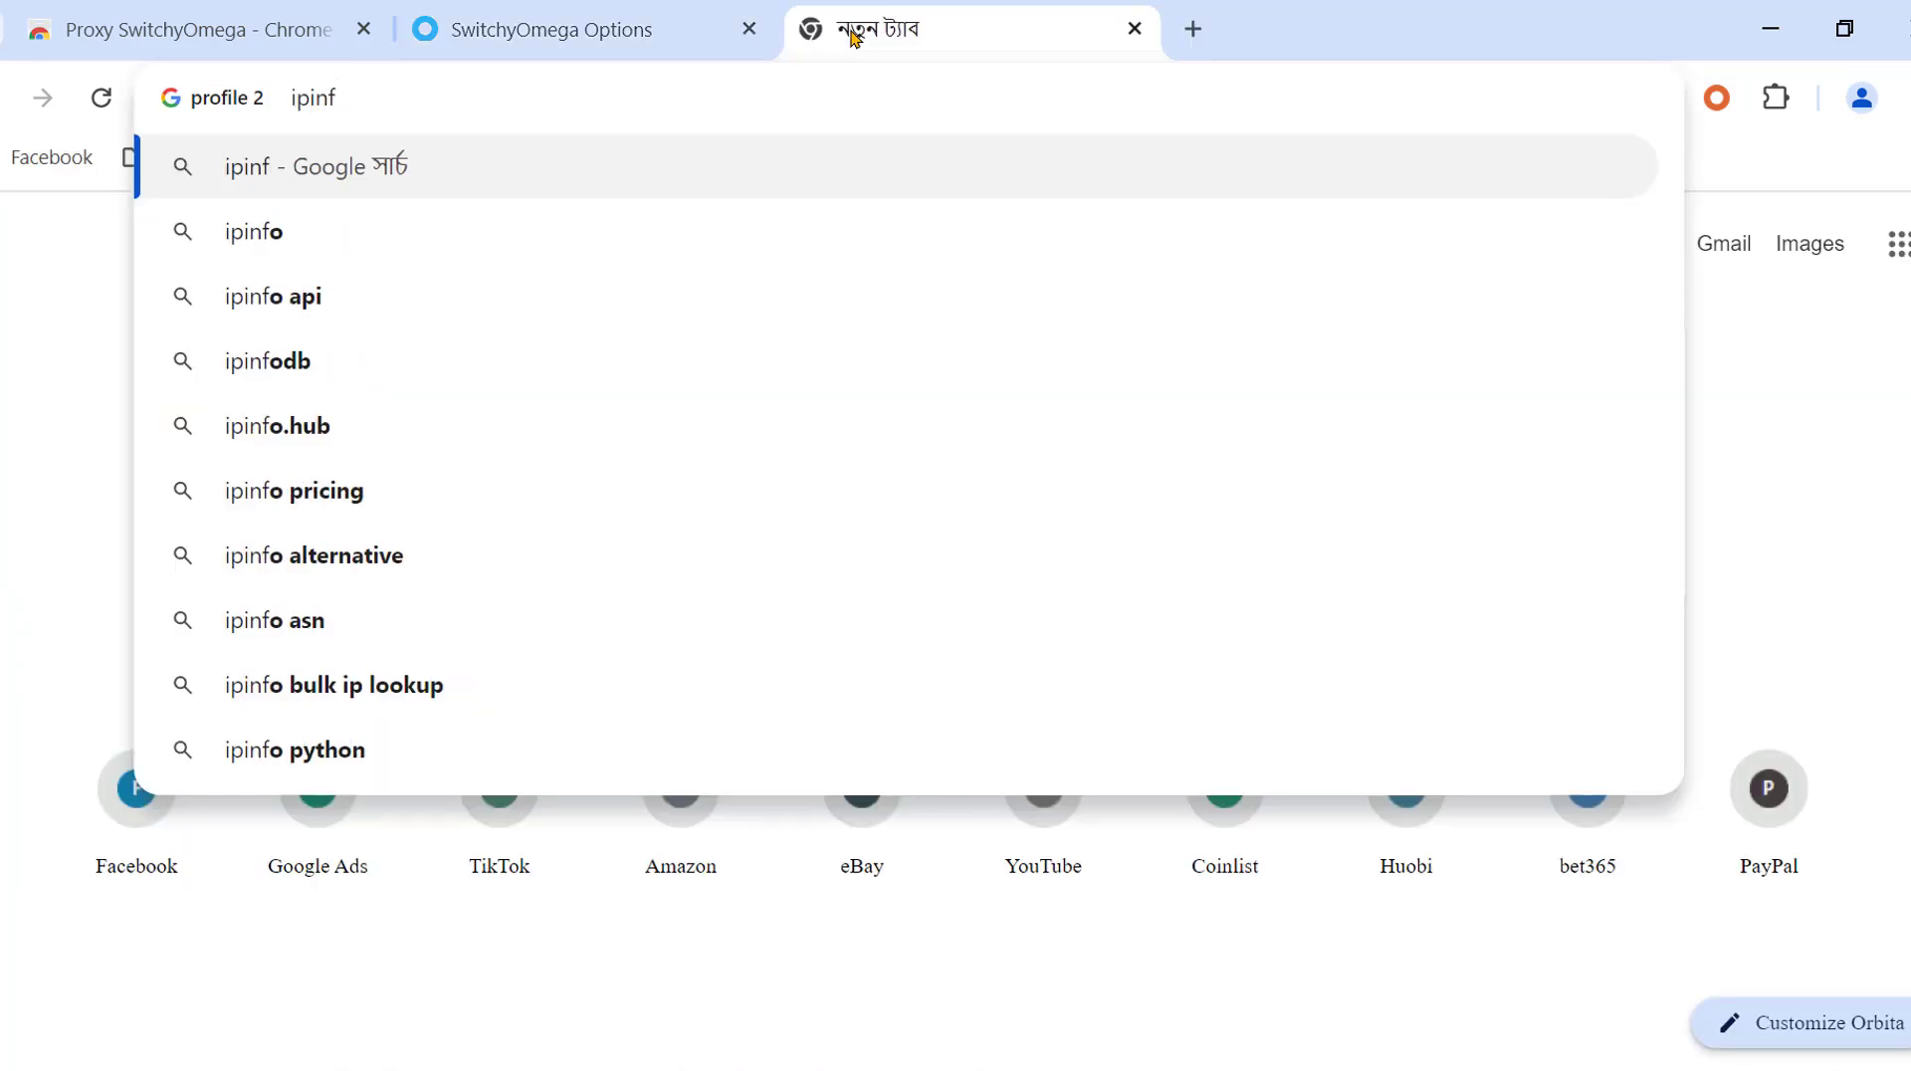
type("o")
key("Return")
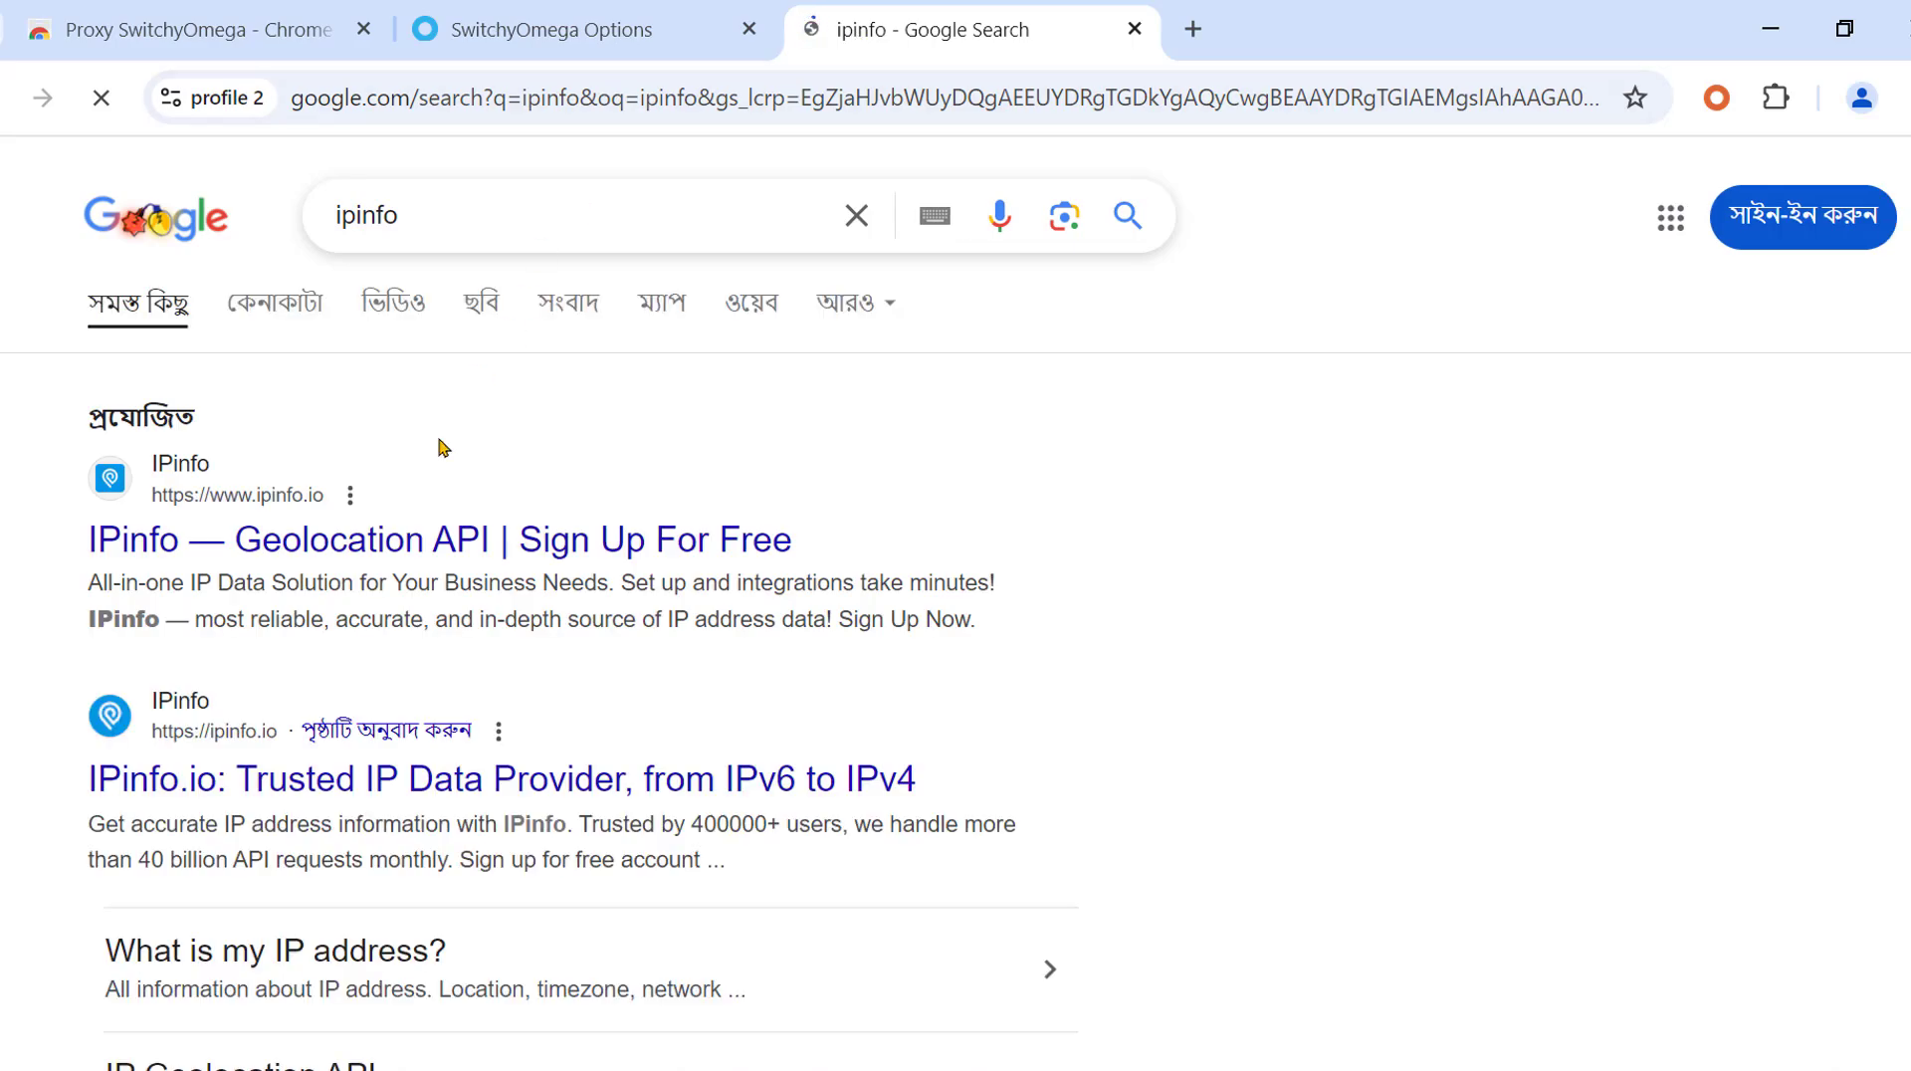
left_click(379, 547)
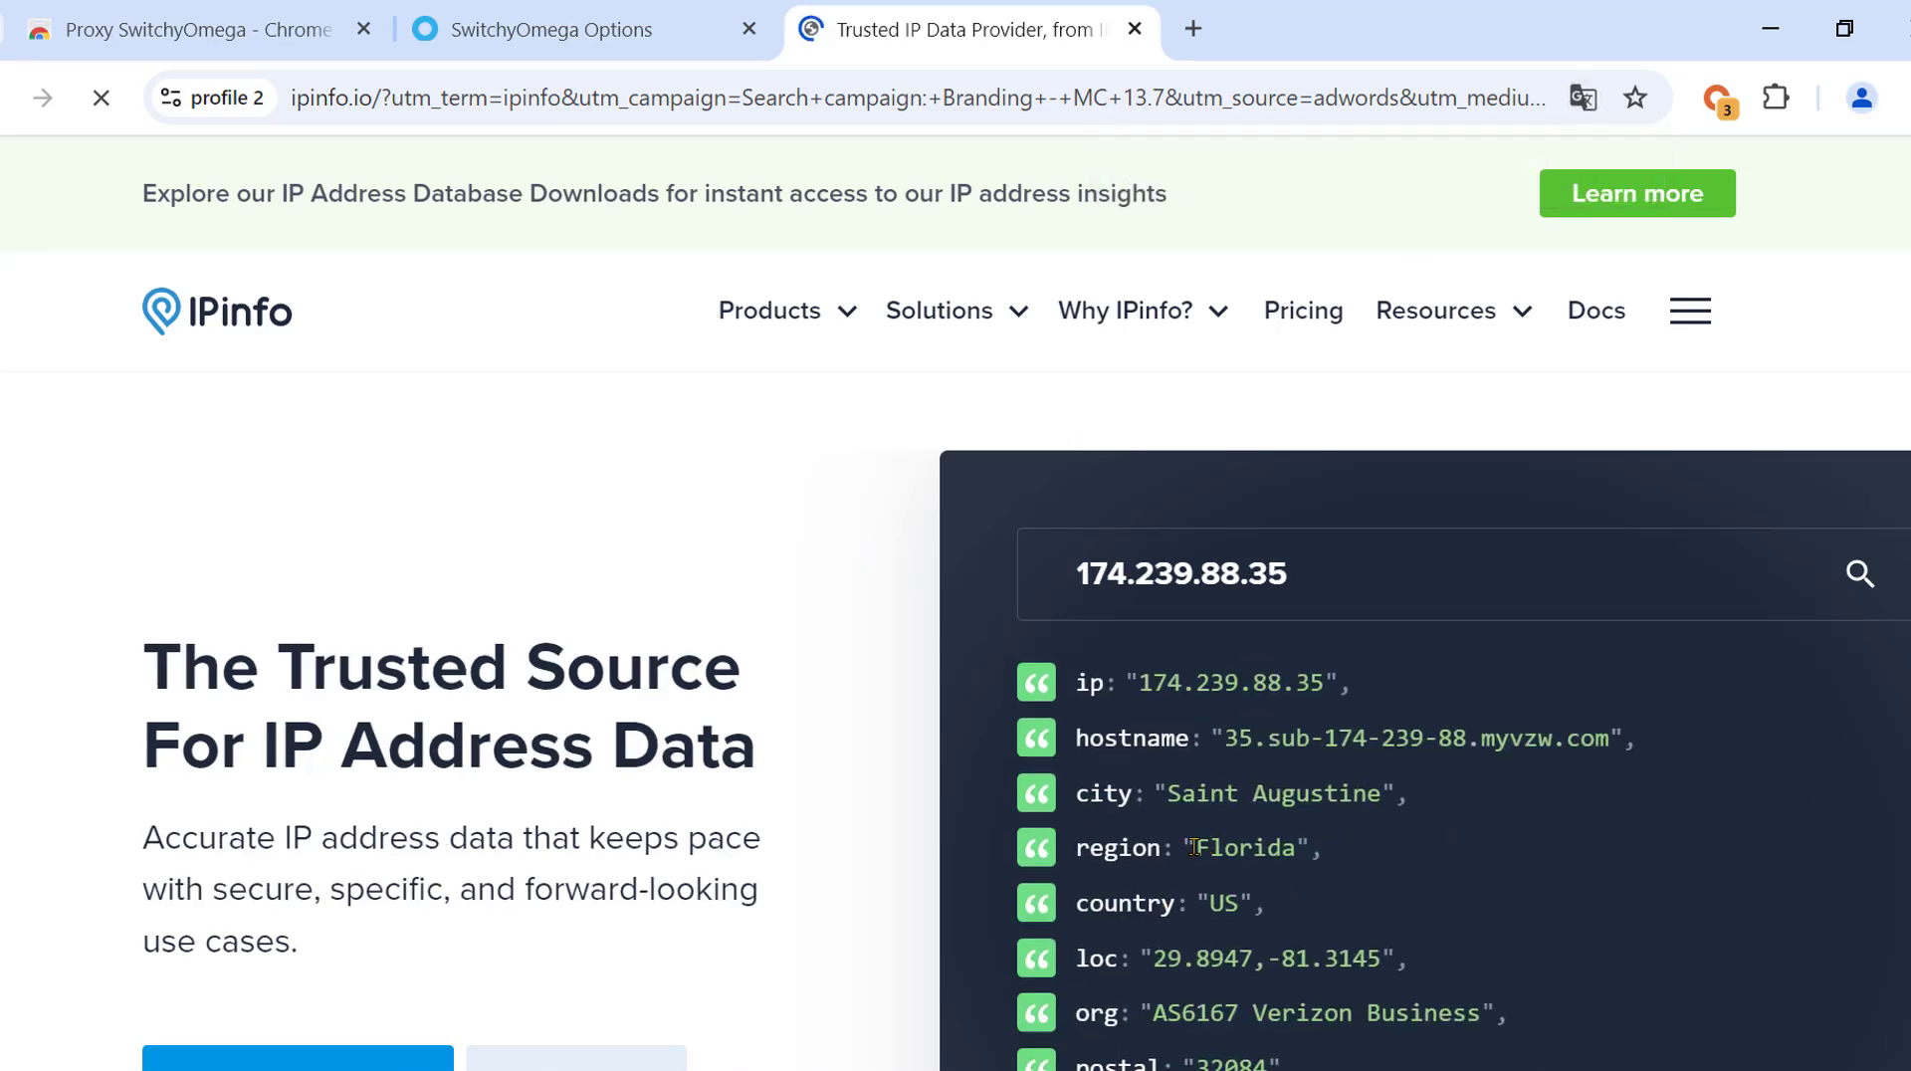
Check the region and country that IPinfo reports for the current IP address, and which SwitchyOmega profile is active.
left_click_drag(1195, 847, 1329, 851)
left_click_drag(1198, 903, 1254, 903)
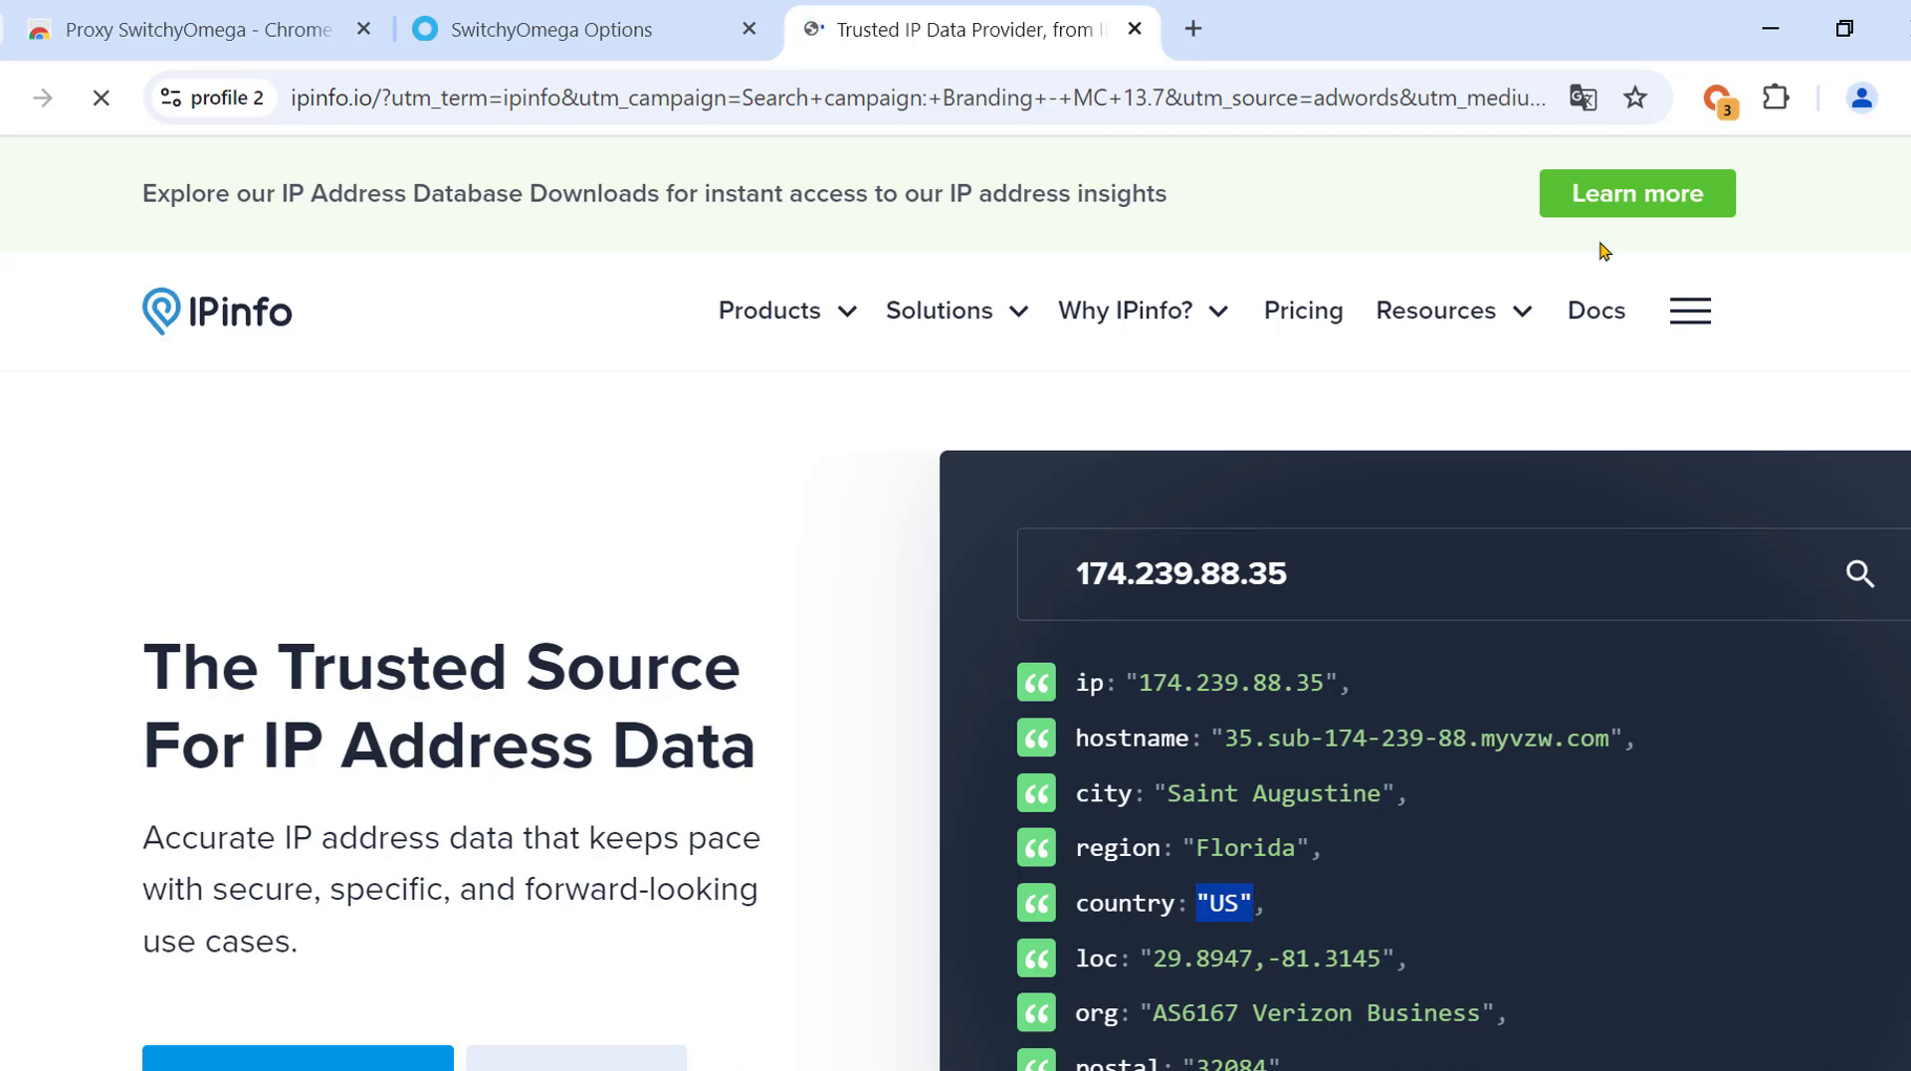
left_click(1717, 98)
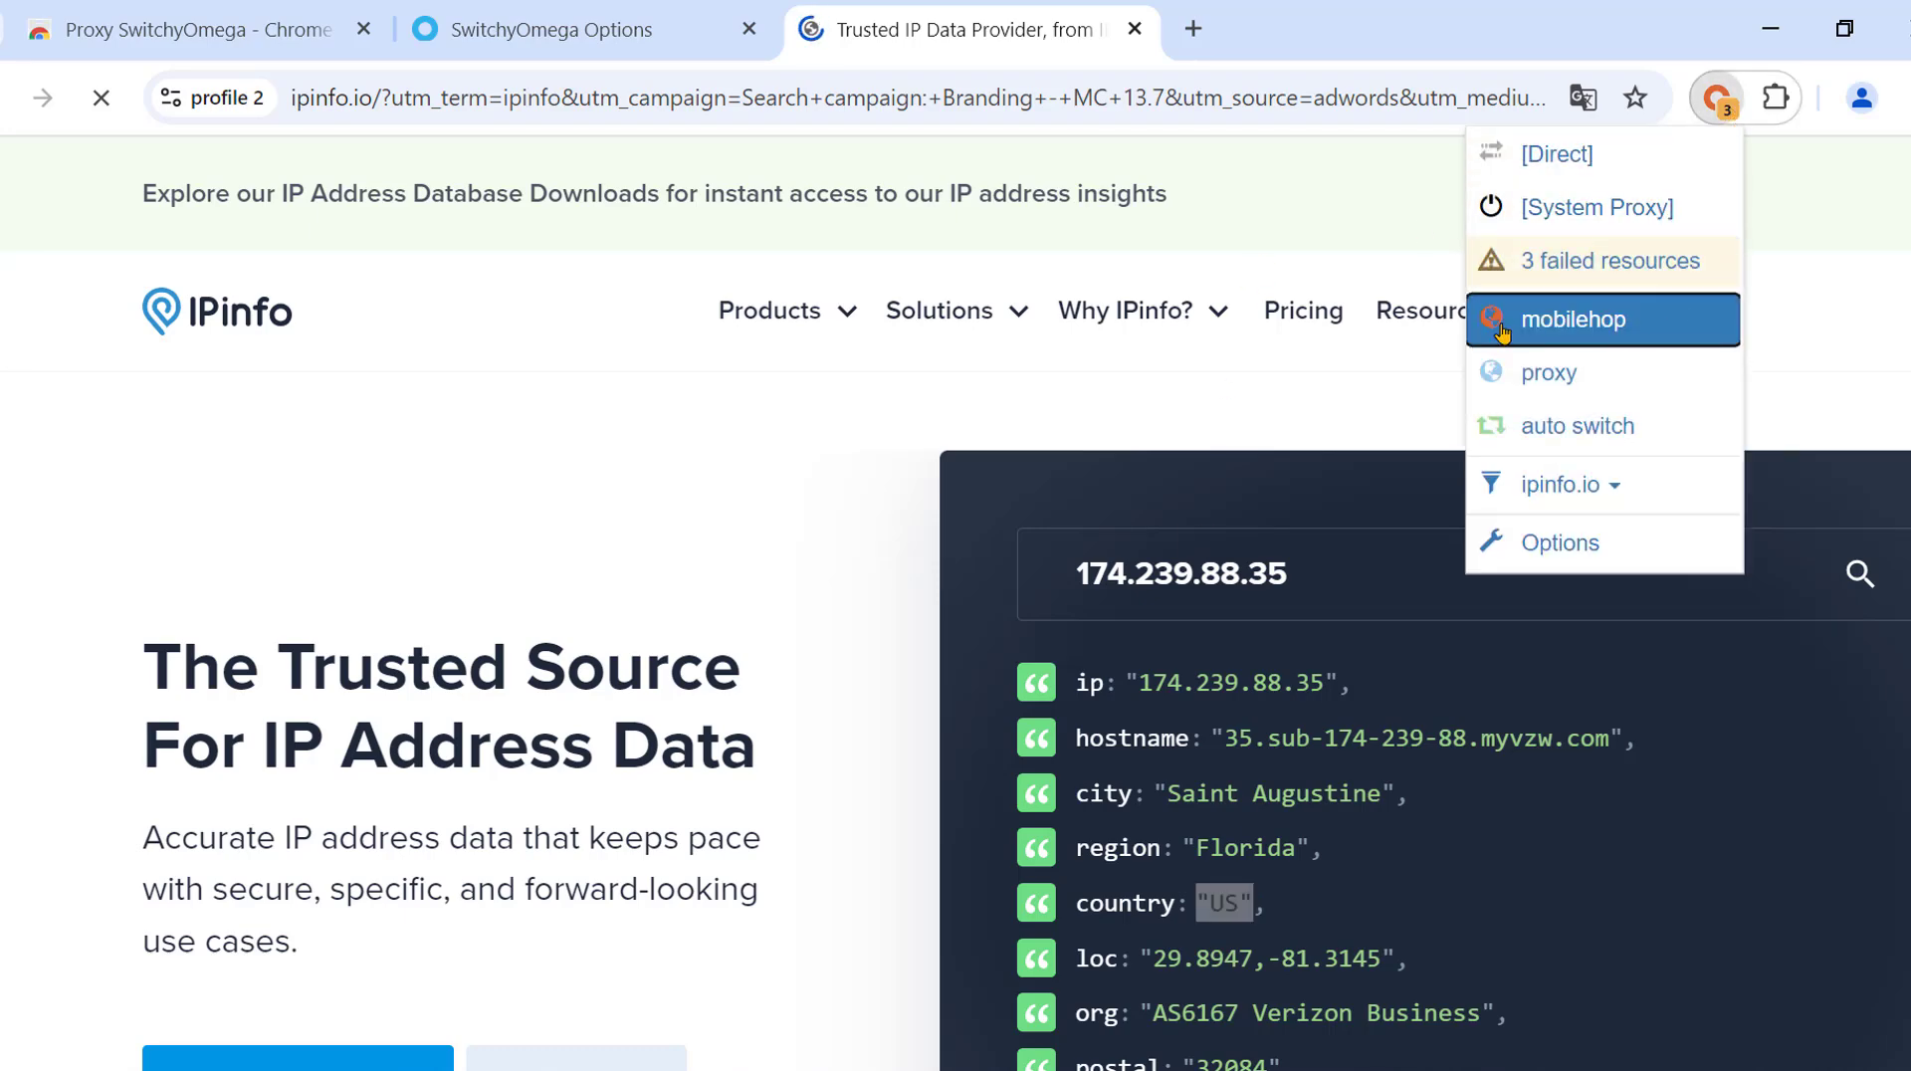
left_click(1712, 100)
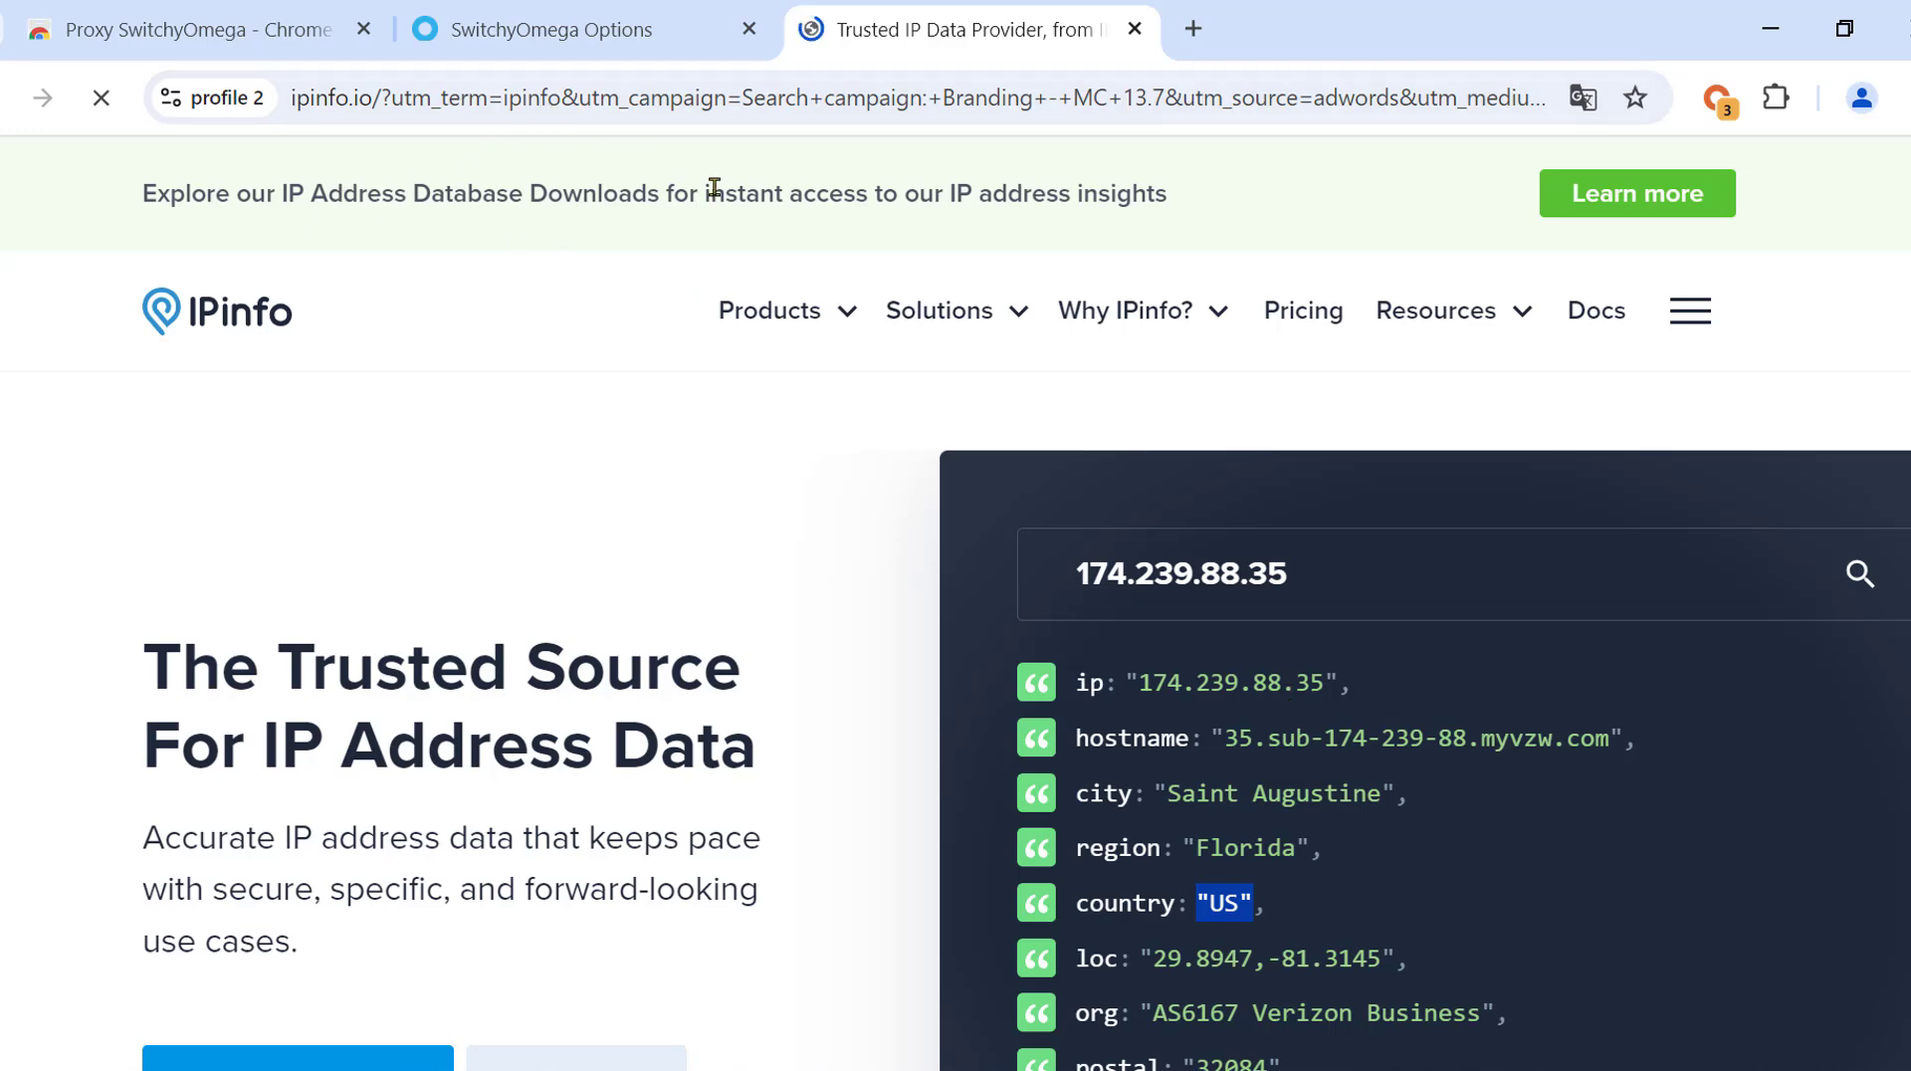
scroll(1374, 834, "down", 3)
scroll(1374, 834, "up", 3)
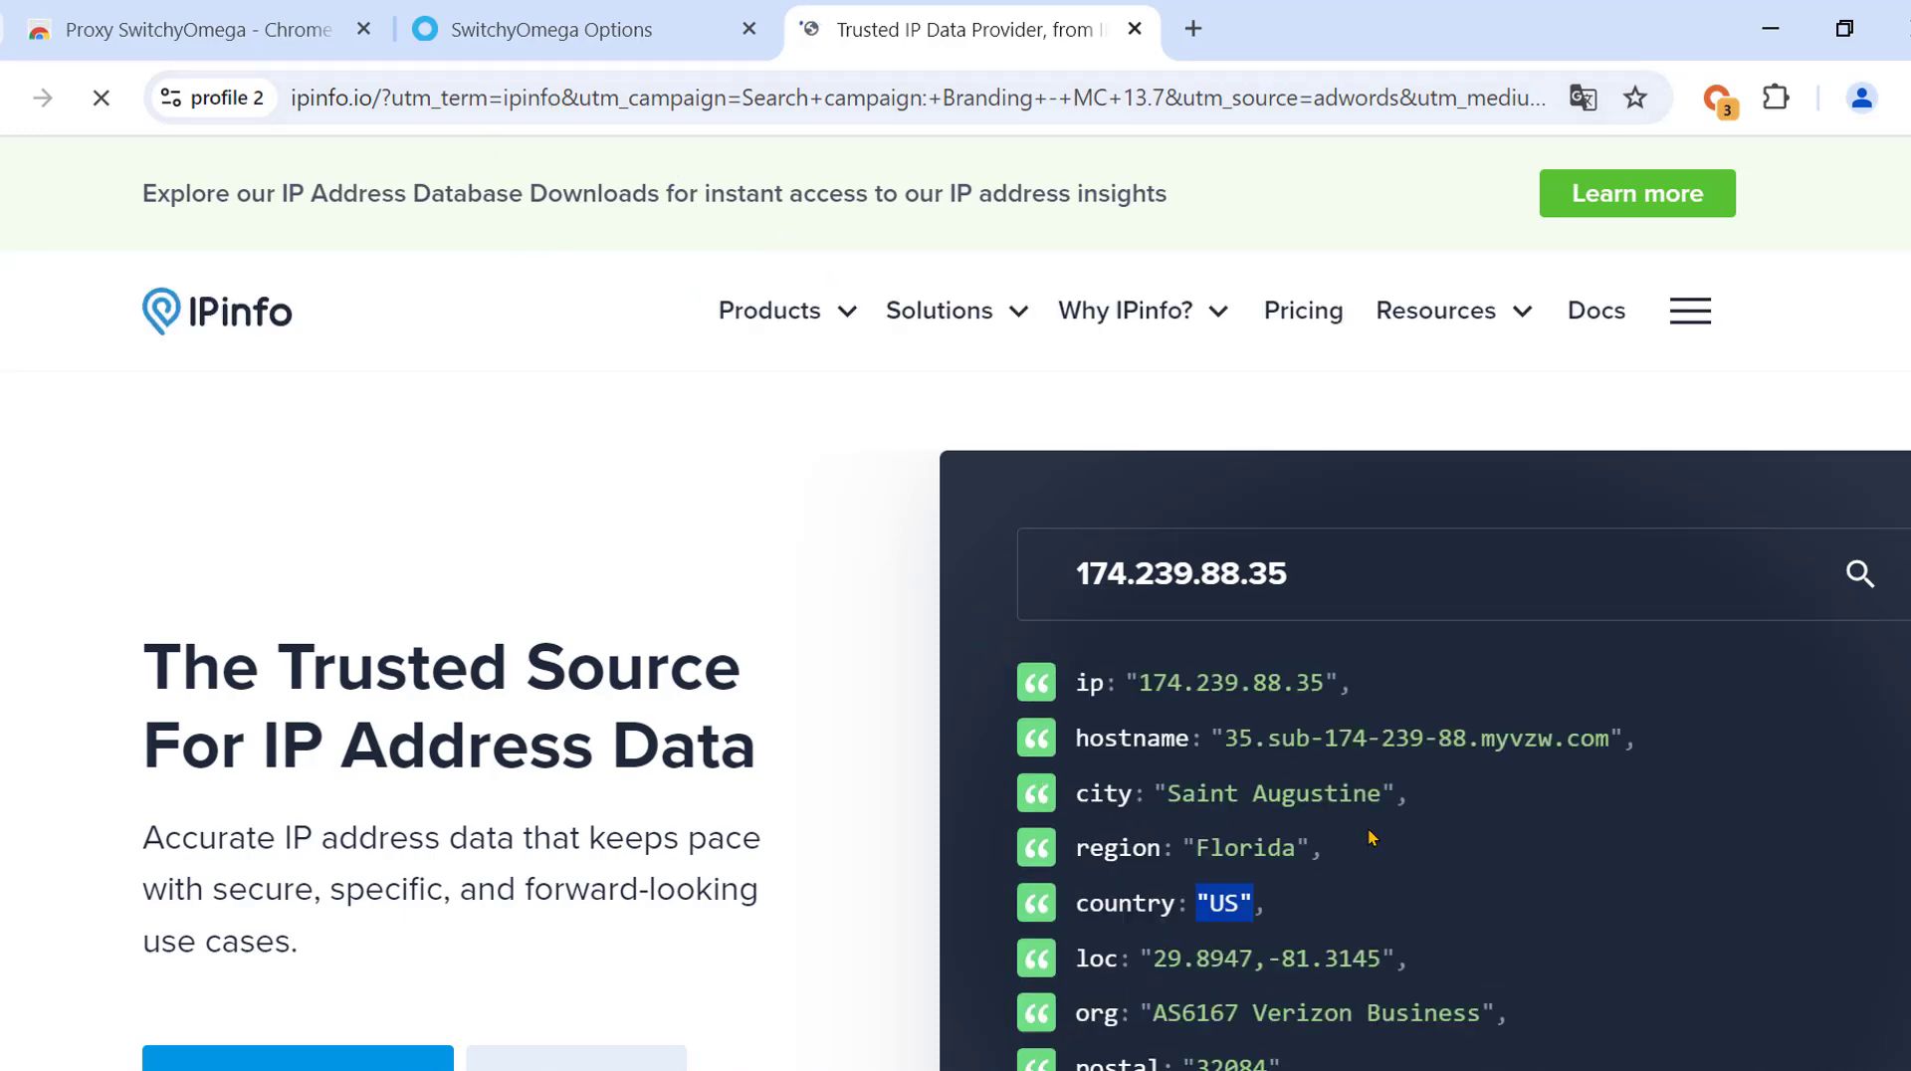